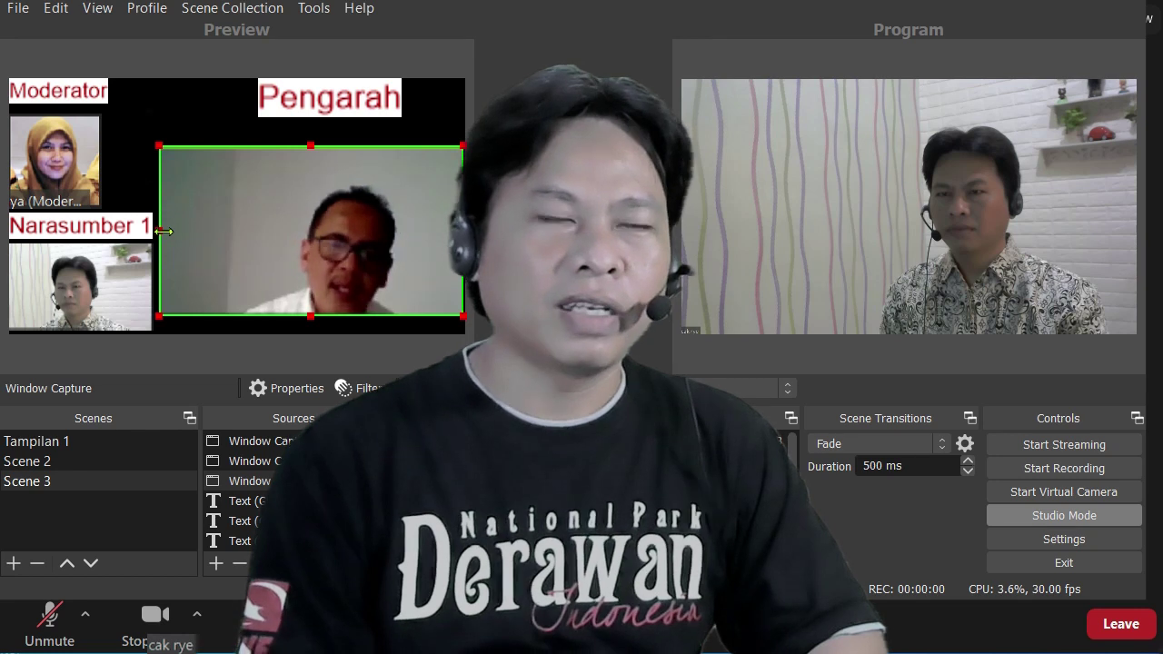
- Crop the Pengarah window capture's side edge and scale it to fill the space beside the Narasumber 1 picture
{"action": "left_click_drag", "start_coordinate": [163, 231], "coordinate": [223, 232]}
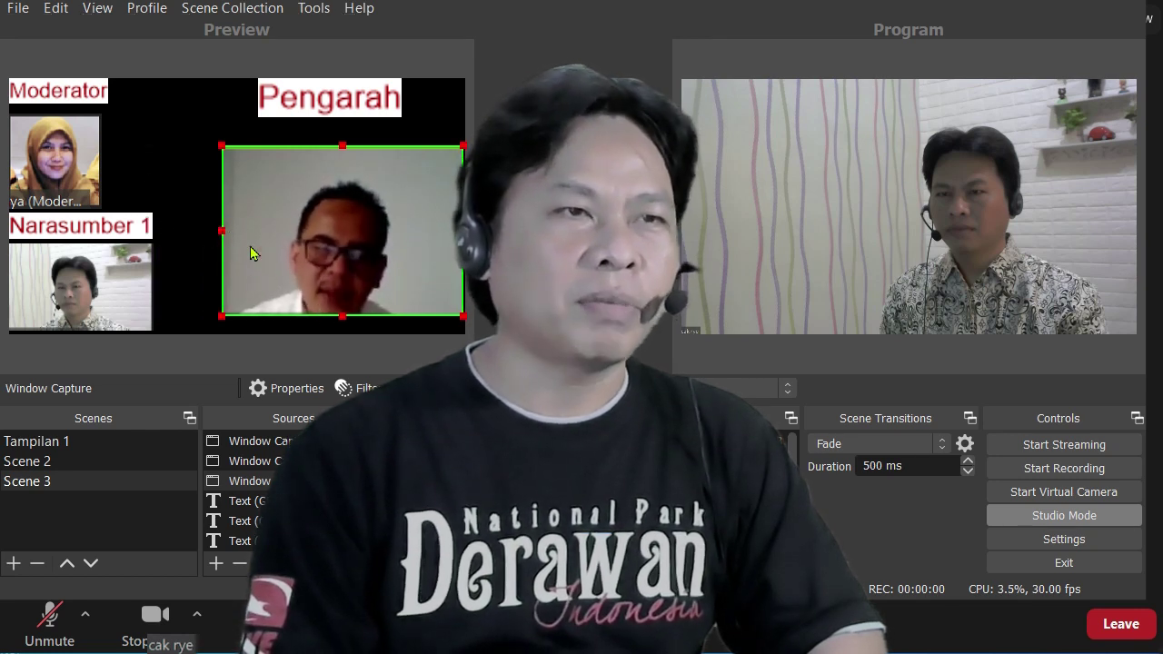
{"action": "left_click_drag", "start_coordinate": [222, 146], "coordinate": [186, 120]}
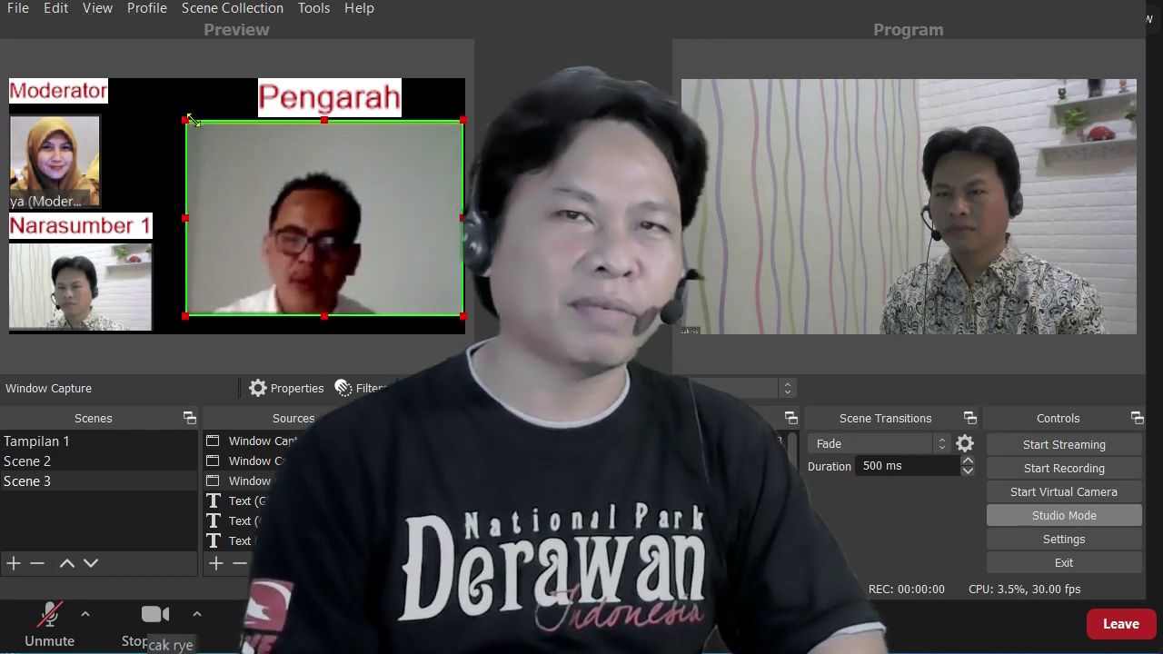
{"action": "left_click_drag", "start_coordinate": [186, 315], "coordinate": [160, 334]}
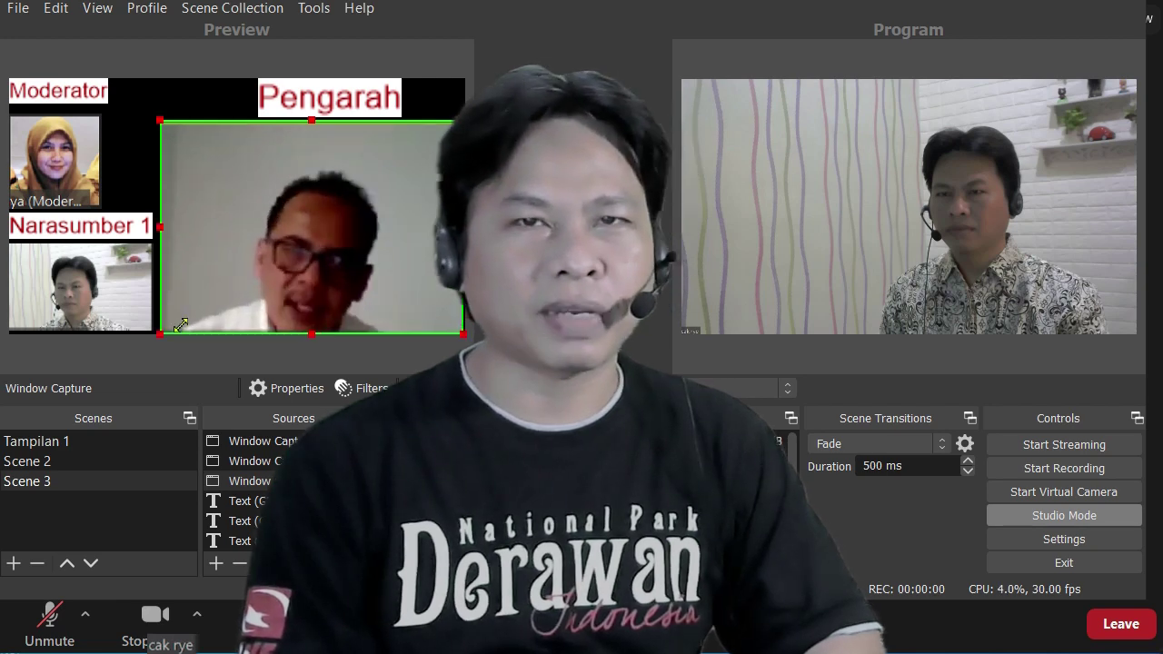
{"action": "left_click", "coordinate": [132, 151]}
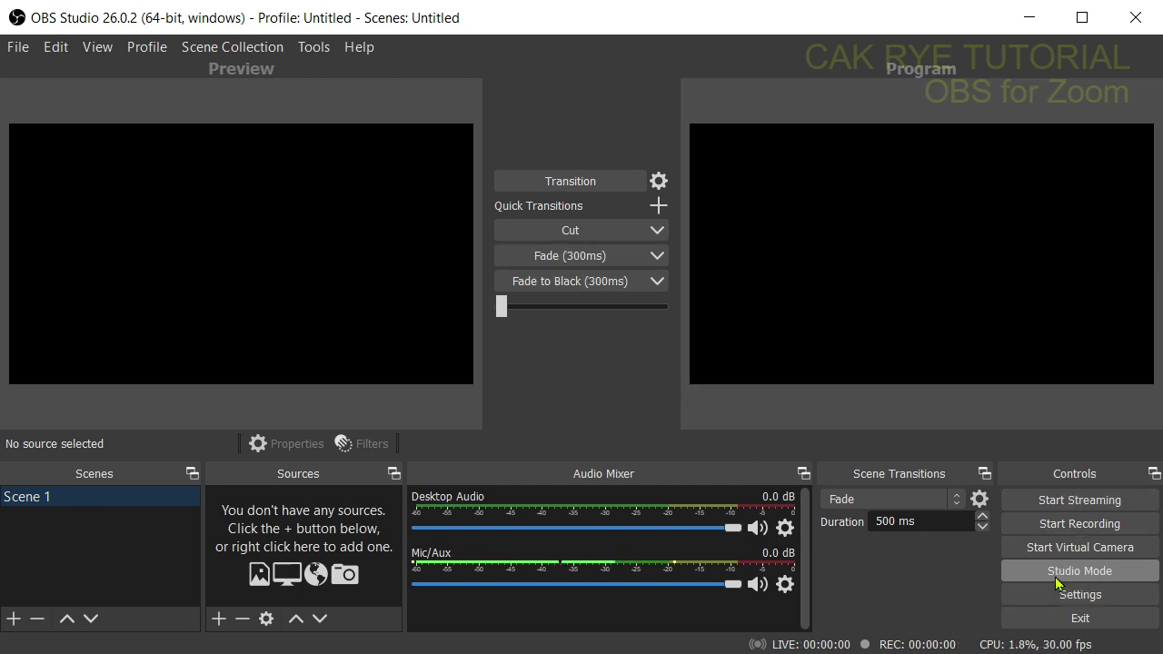
- Switch Studio Mode off and back on to compare the single and the Preview/Program layouts
{"action": "left_click", "coordinate": [1060, 572]}
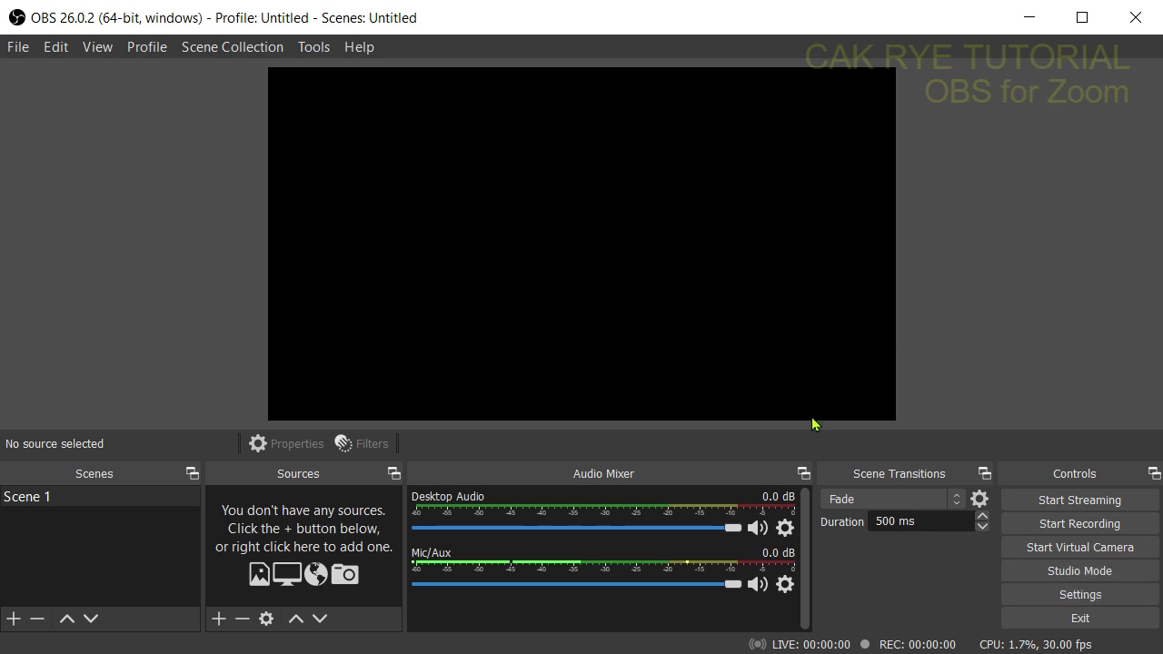
{"action": "left_click", "coordinate": [1057, 572]}
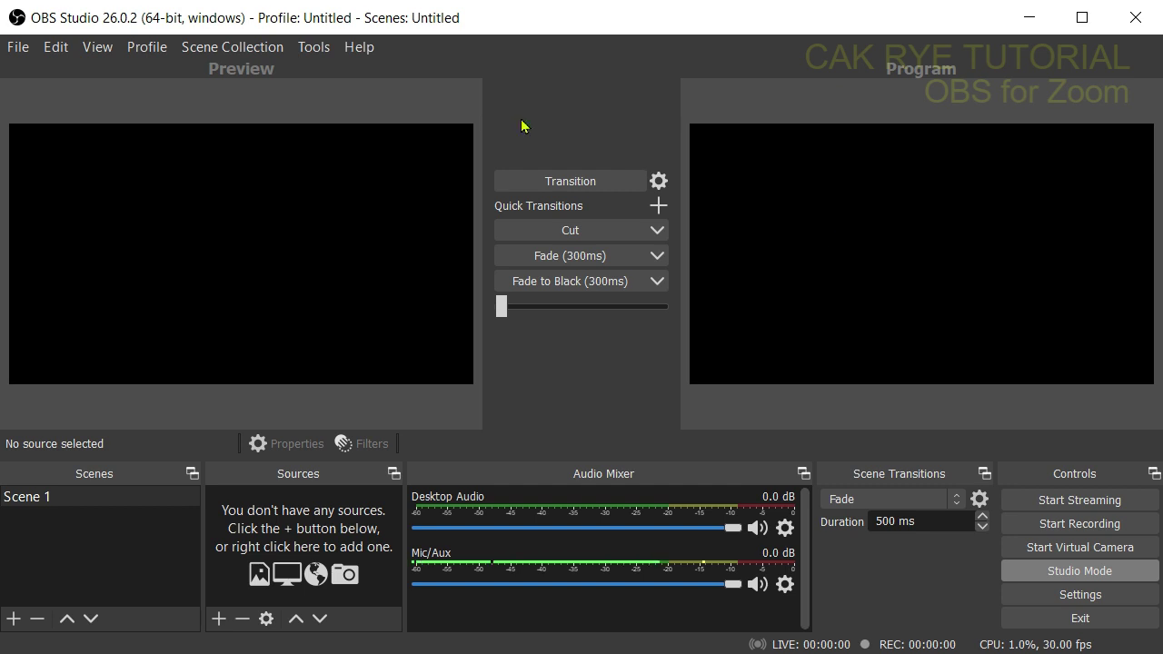
- Check the installed OBS Studio version in the program's About information
{"action": "left_click", "coordinate": [363, 52]}
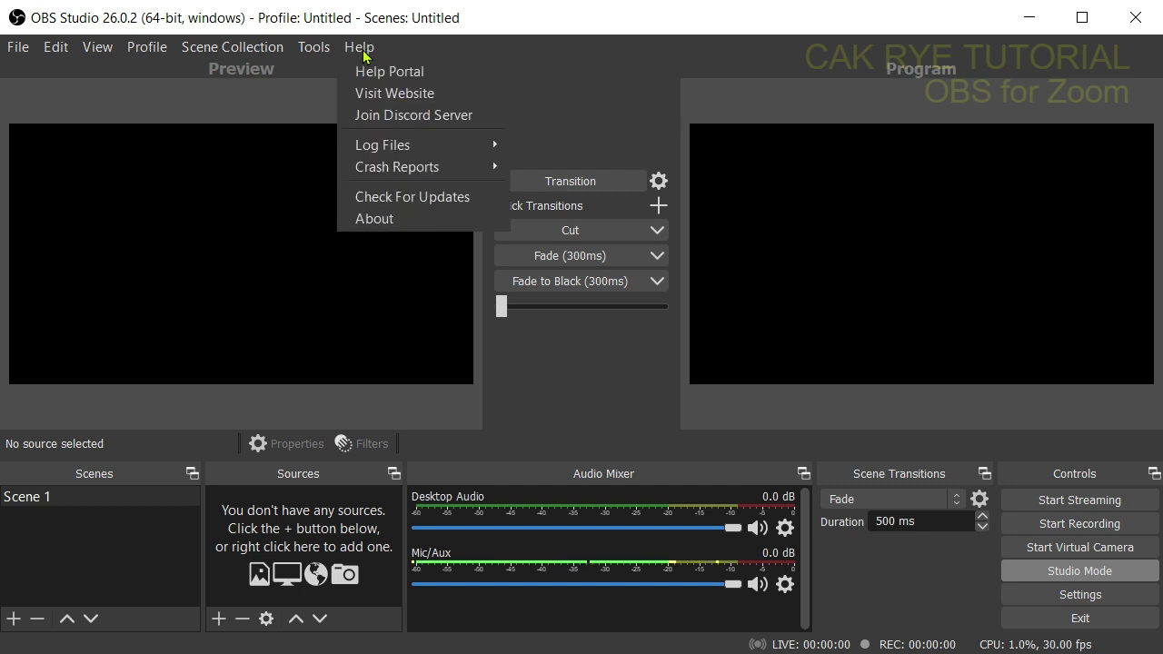
{"action": "left_click", "coordinate": [380, 218]}
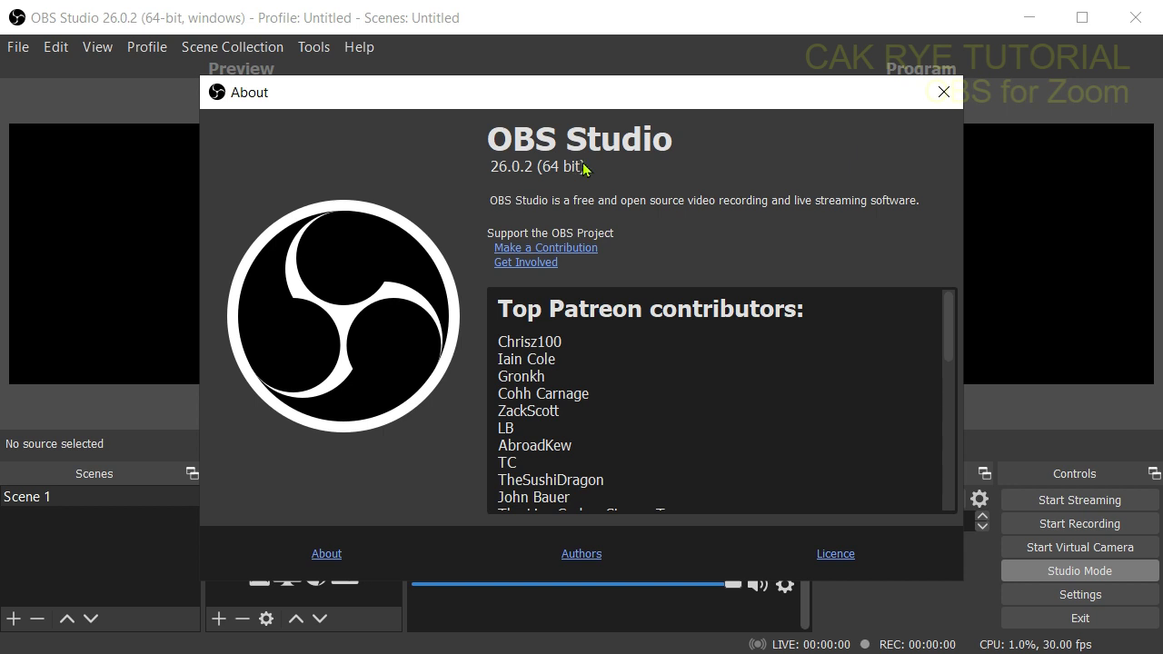
{"action": "left_click", "coordinate": [941, 92]}
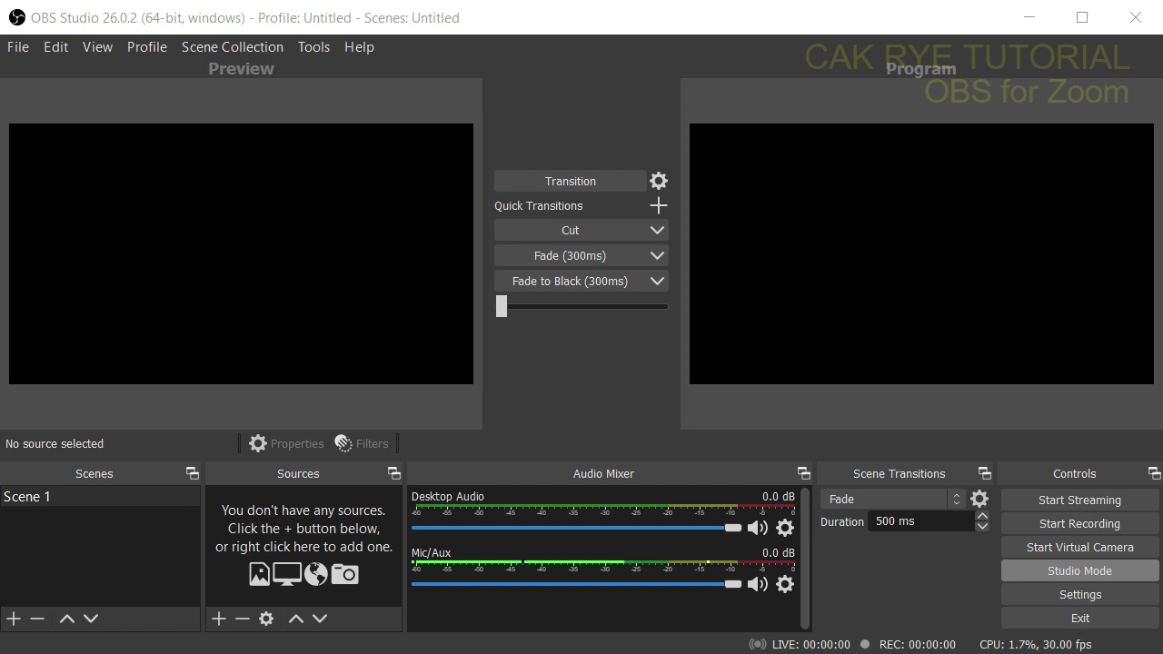
- Add a Video Capture Device source to Scene 1 with Logitech HD Webcam C270 as the device
{"action": "left_click", "coordinate": [119, 501]}
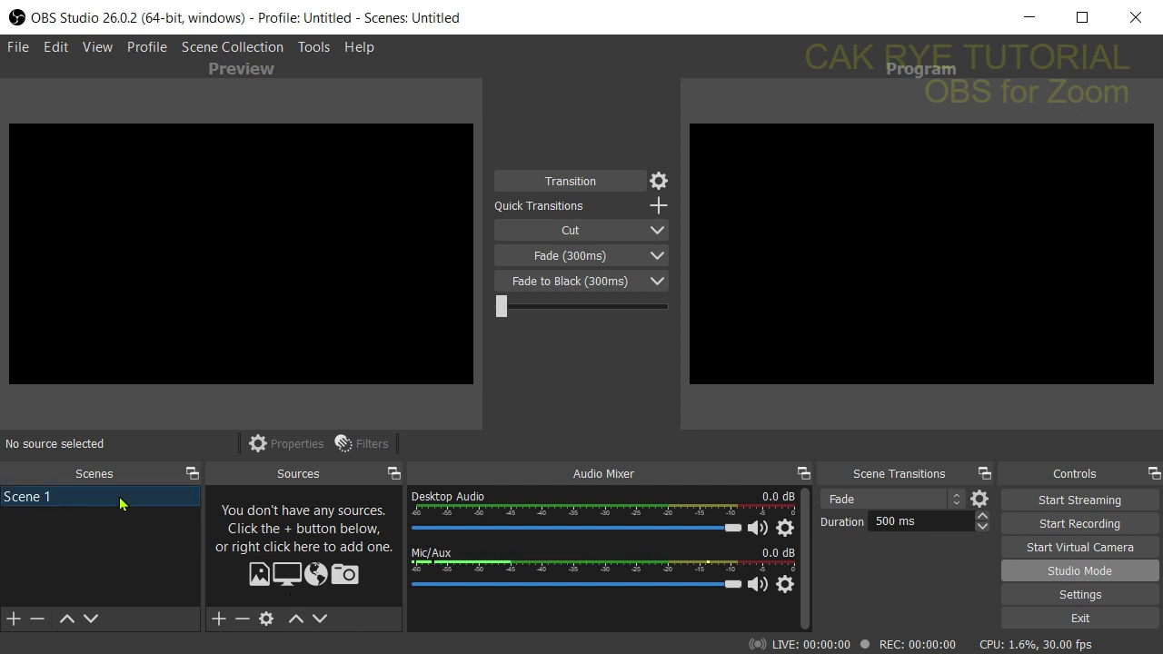
{"action": "left_click", "coordinate": [219, 620]}
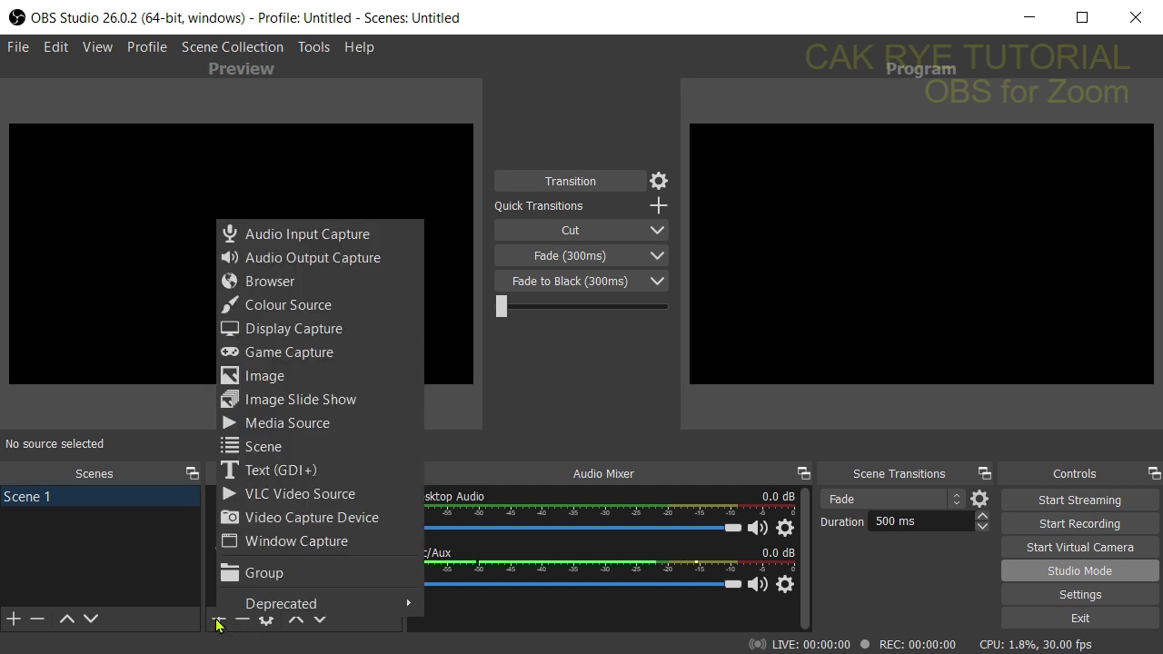
{"action": "left_click", "coordinate": [311, 517]}
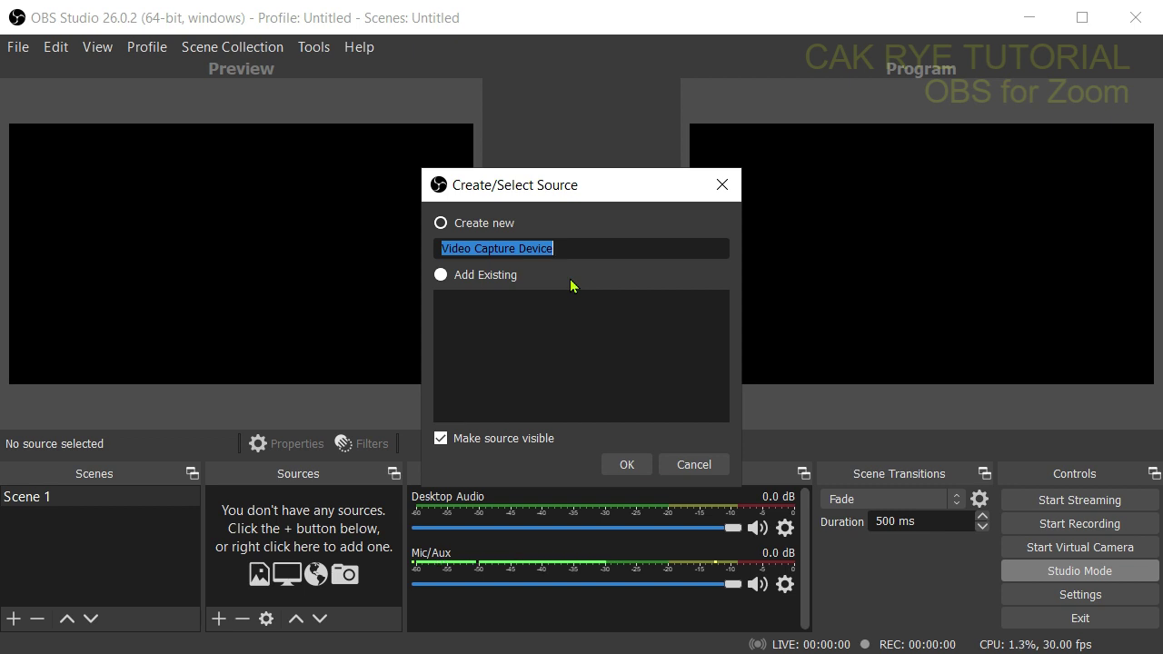
{"action": "left_click", "coordinate": [626, 464]}
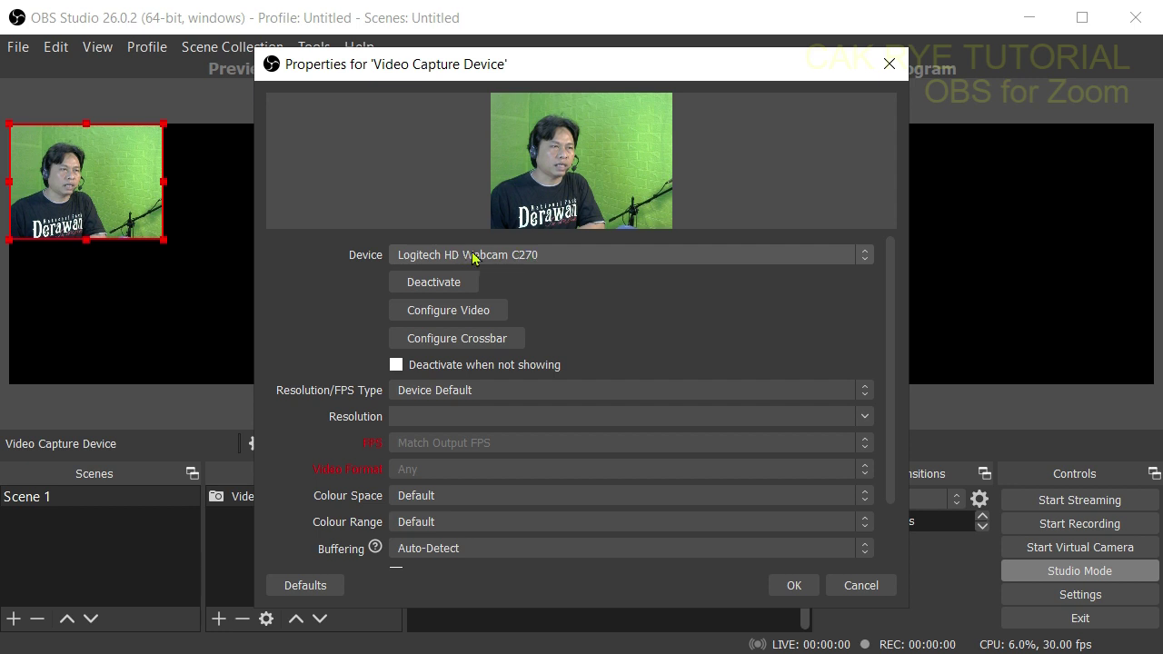
{"action": "left_click", "coordinate": [849, 258]}
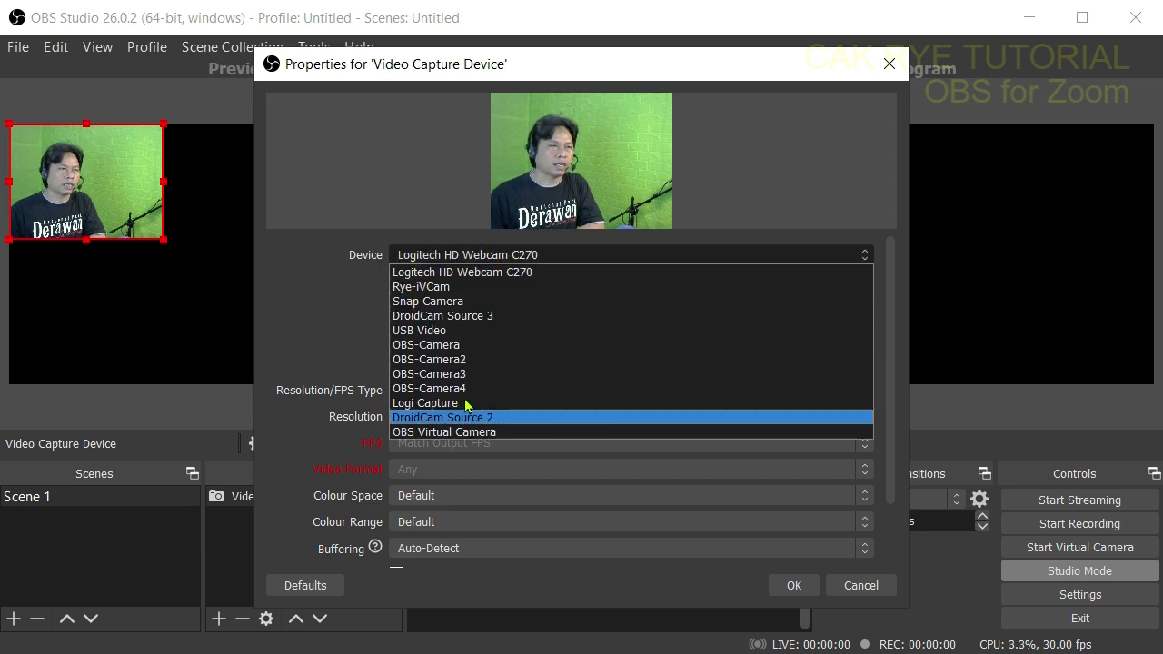
{"action": "left_click", "coordinate": [580, 272]}
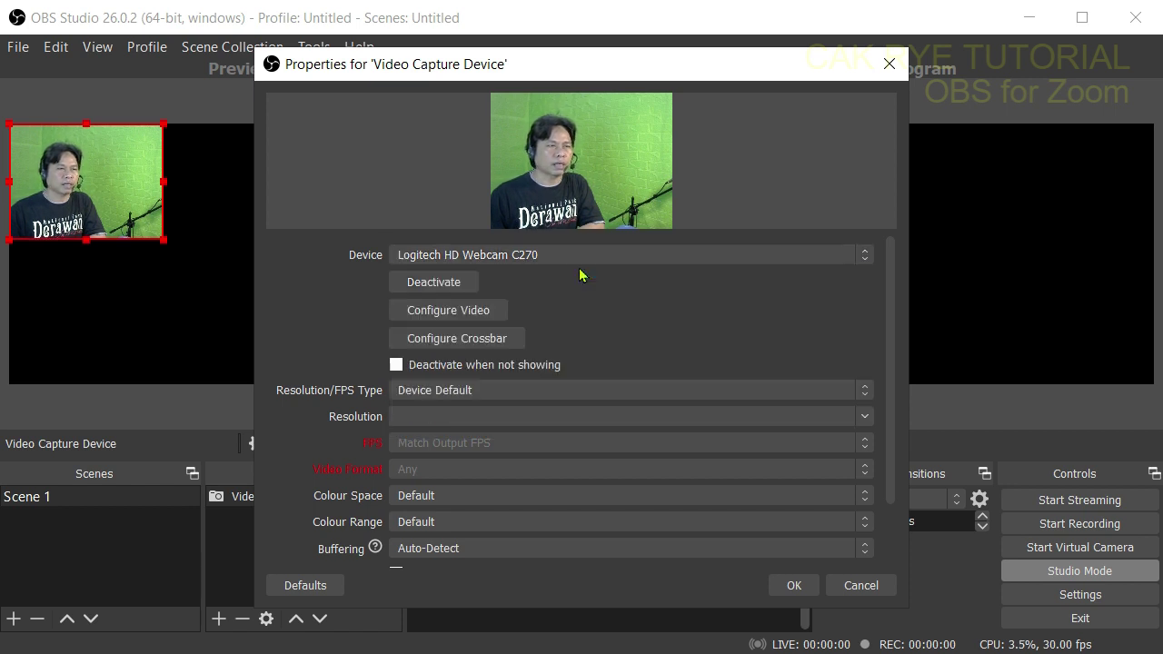
{"action": "left_click", "coordinate": [793, 586]}
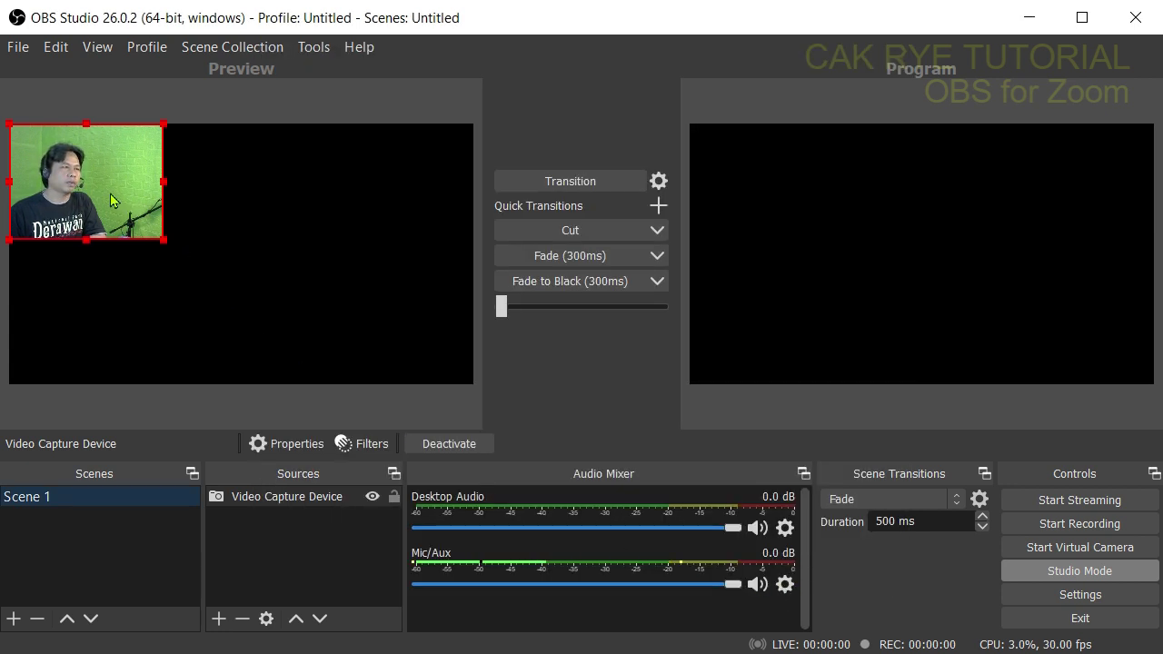
- Enlarge the webcam source proportionally until it fills the full height of the preview canvas
{"action": "mouse_move", "coordinate": [110, 199]}
{"action": "left_mouse_down"}
{"action": "mouse_move", "coordinate": [319, 215]}
{"action": "mouse_move", "coordinate": [112, 193]}
{"action": "left_mouse_up"}
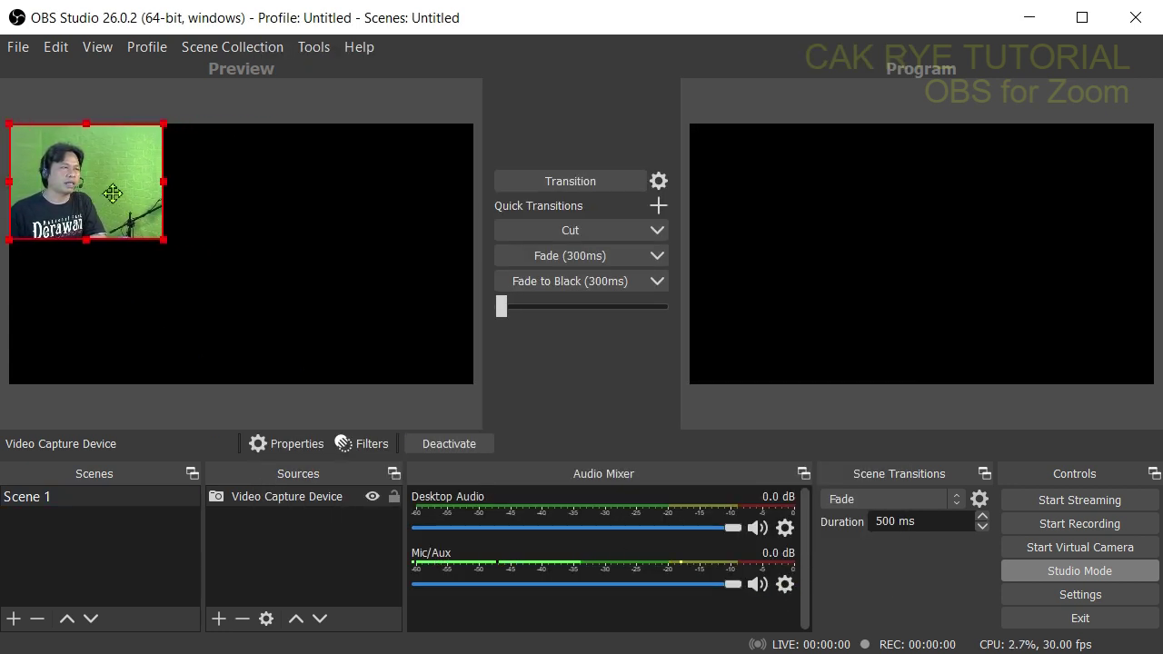
{"action": "left_click_drag", "start_coordinate": [163, 241], "coordinate": [360, 385]}
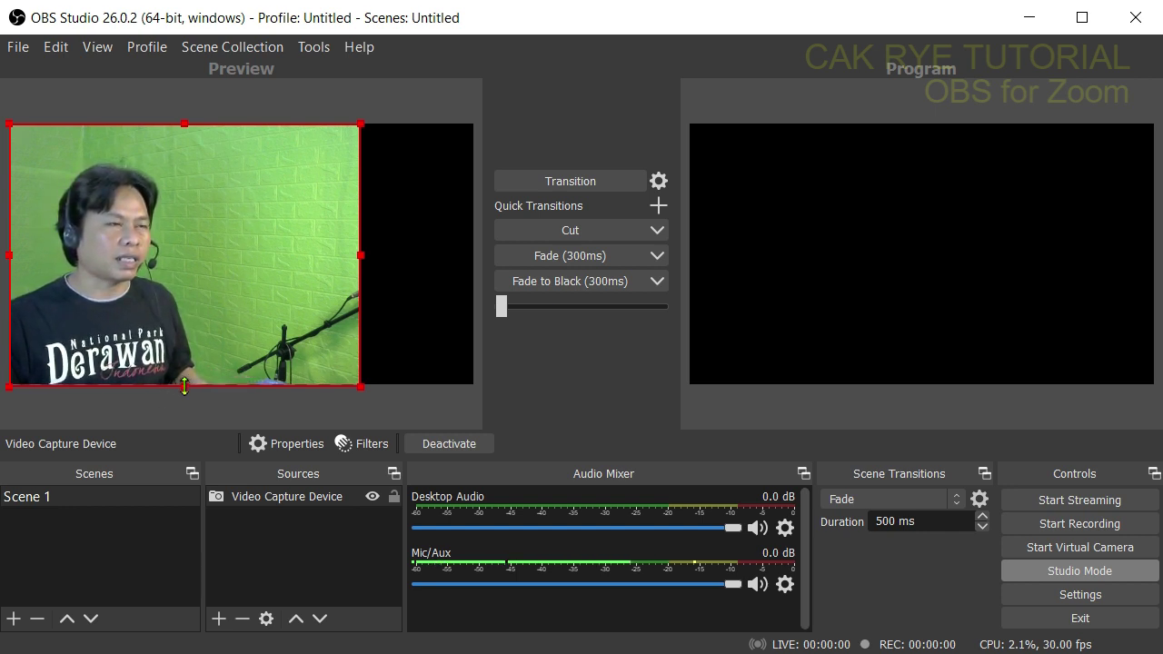
{"action": "left_click_drag", "start_coordinate": [184, 387], "coordinate": [212, 385]}
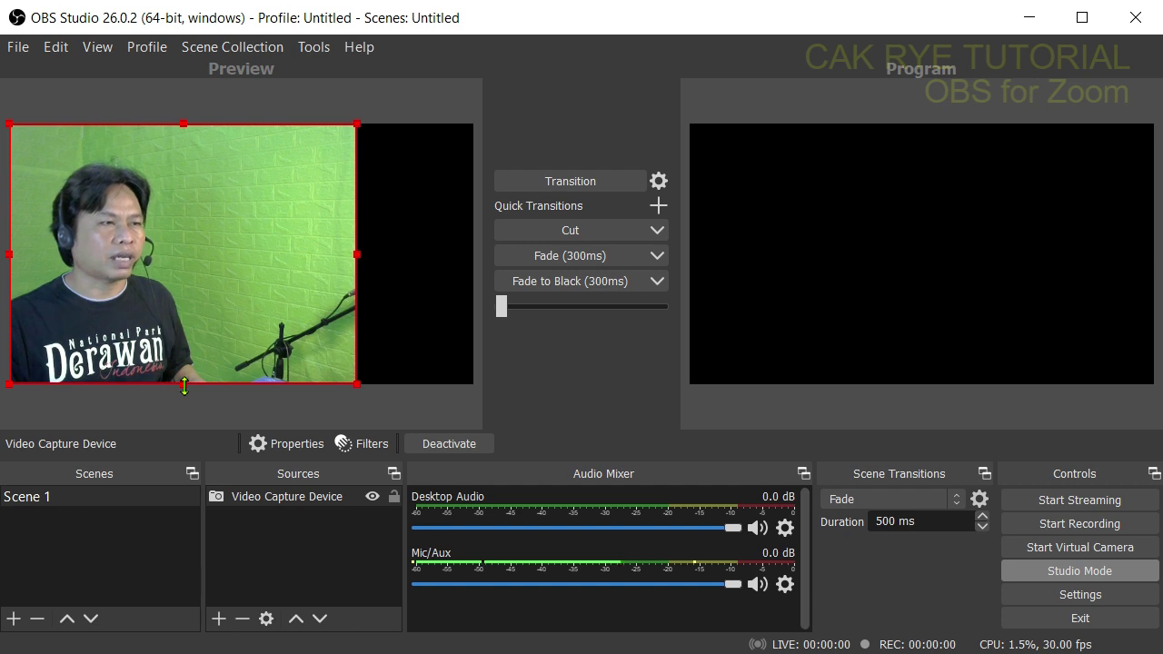
- Crop the lower and upper edges of the webcam source to give it a wider shape
{"action": "key", "text": "alt"}
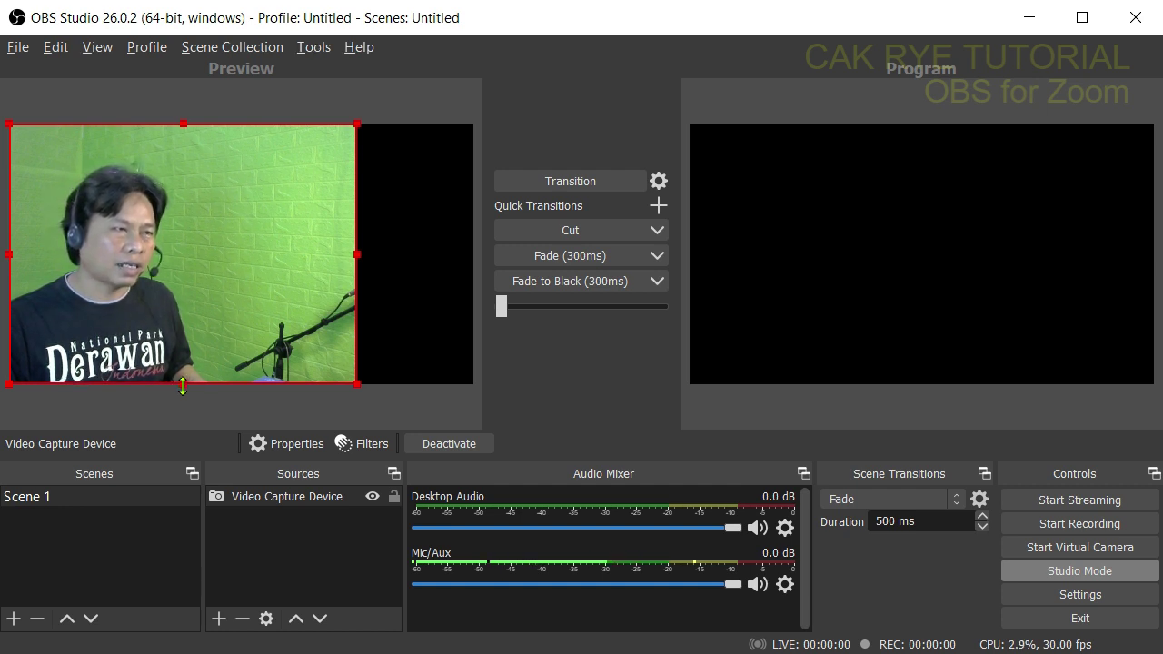
{"action": "left_click_drag", "start_coordinate": [184, 386], "coordinate": [193, 343]}
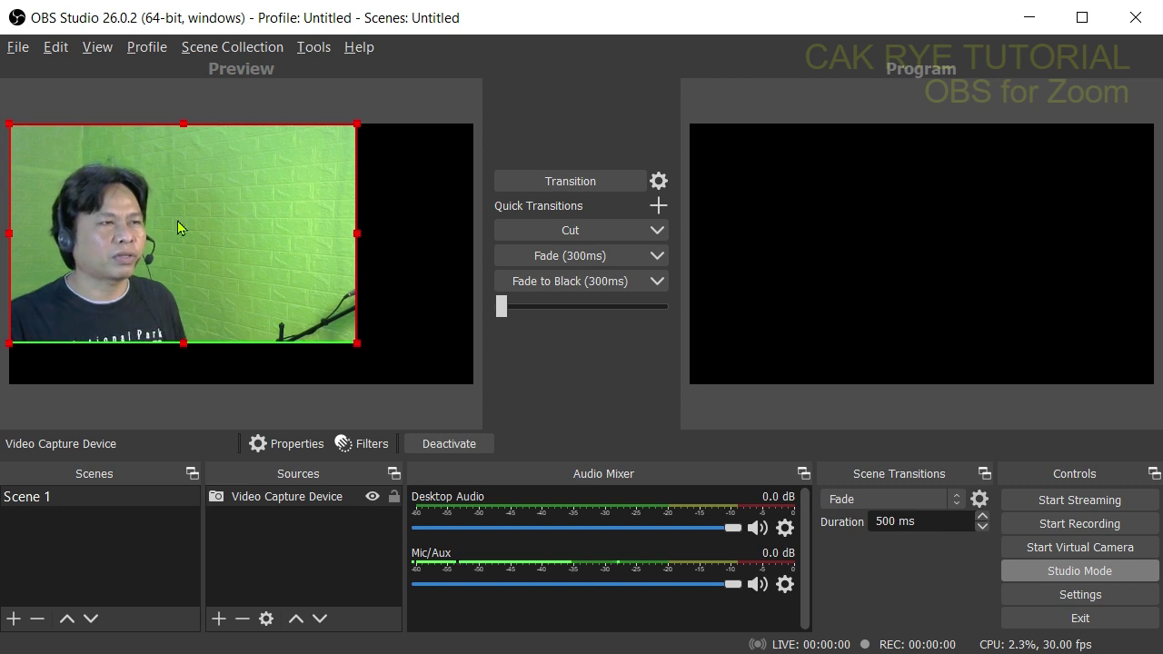
{"action": "left_click_drag", "start_coordinate": [185, 126], "coordinate": [184, 145]}
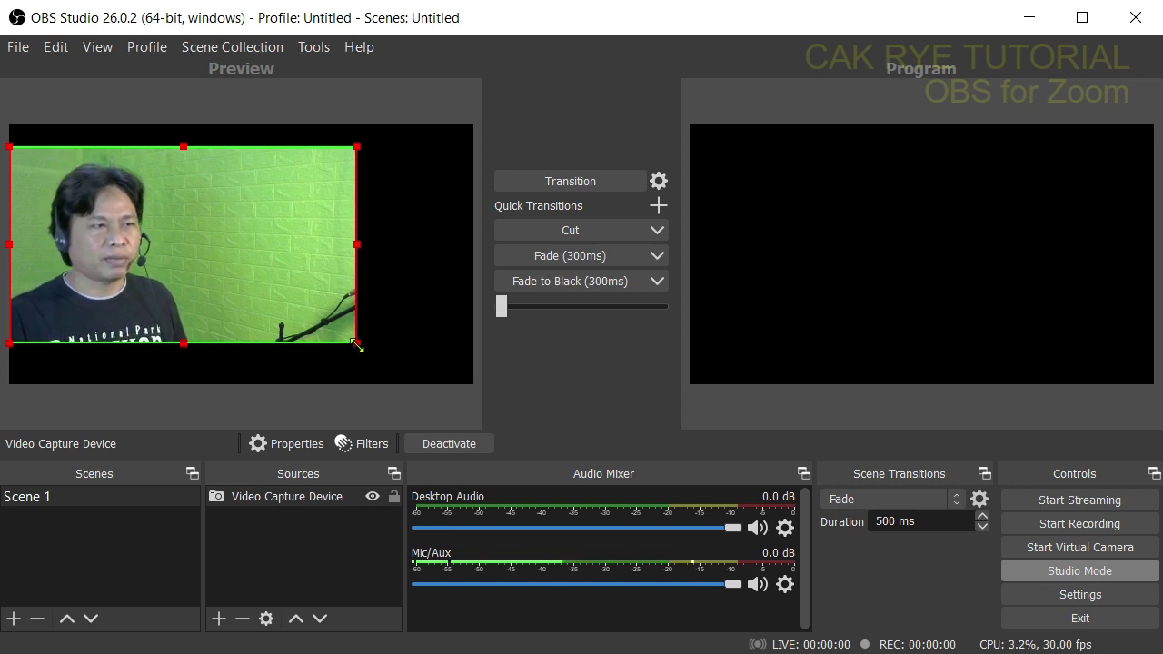
{"action": "mouse_move", "coordinate": [356, 343]}
{"action": "left_mouse_down"}
{"action": "mouse_move", "coordinate": [392, 366]}
{"action": "mouse_move", "coordinate": [357, 353]}
{"action": "left_mouse_up"}
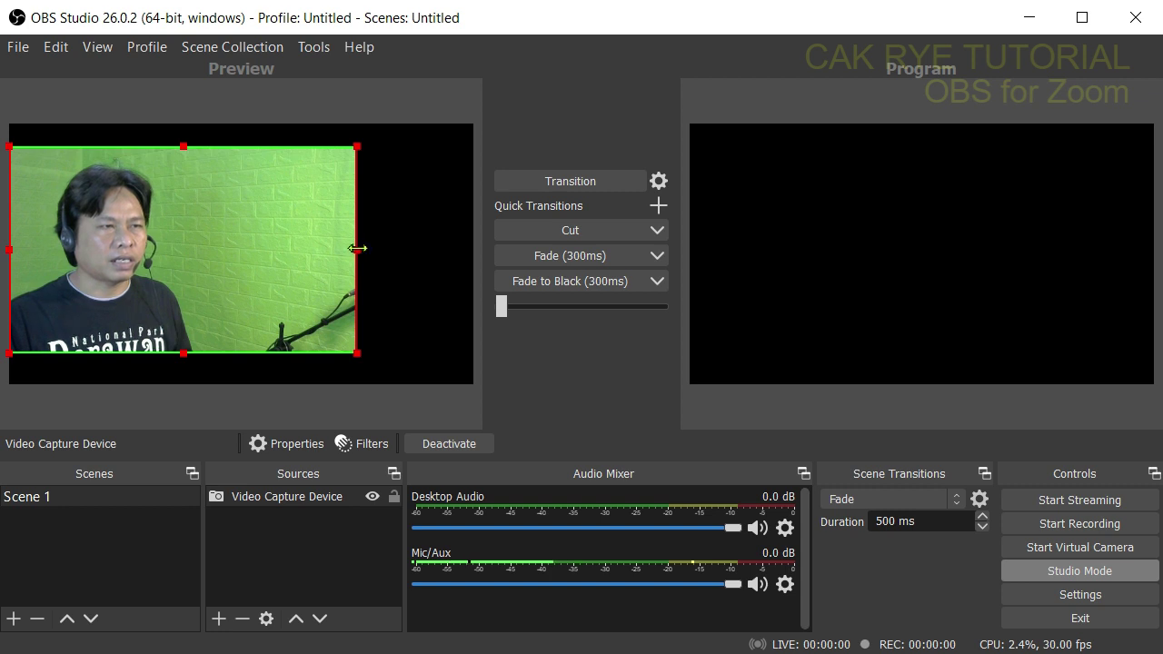
- Enlarge the cropped webcam source to the full canvas width and trim the excess below the canvas
{"action": "left_click_drag", "start_coordinate": [357, 248], "coordinate": [411, 255]}
{"action": "left_click_drag", "start_coordinate": [413, 145], "coordinate": [451, 124]}
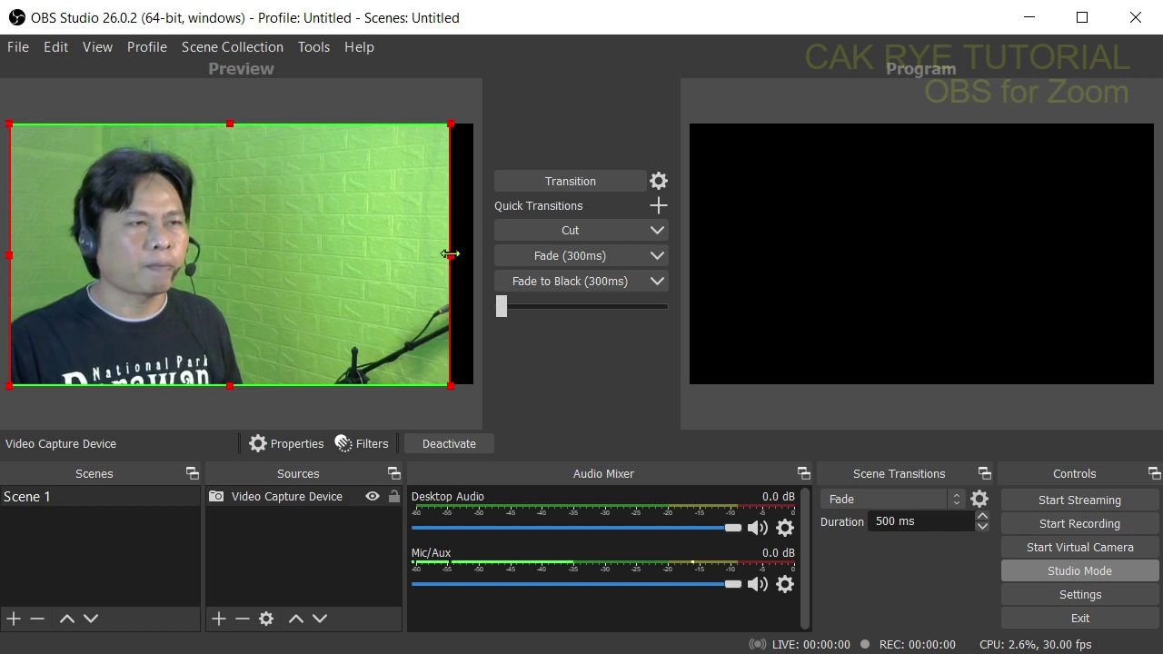
{"action": "left_click_drag", "start_coordinate": [449, 254], "coordinate": [468, 254]}
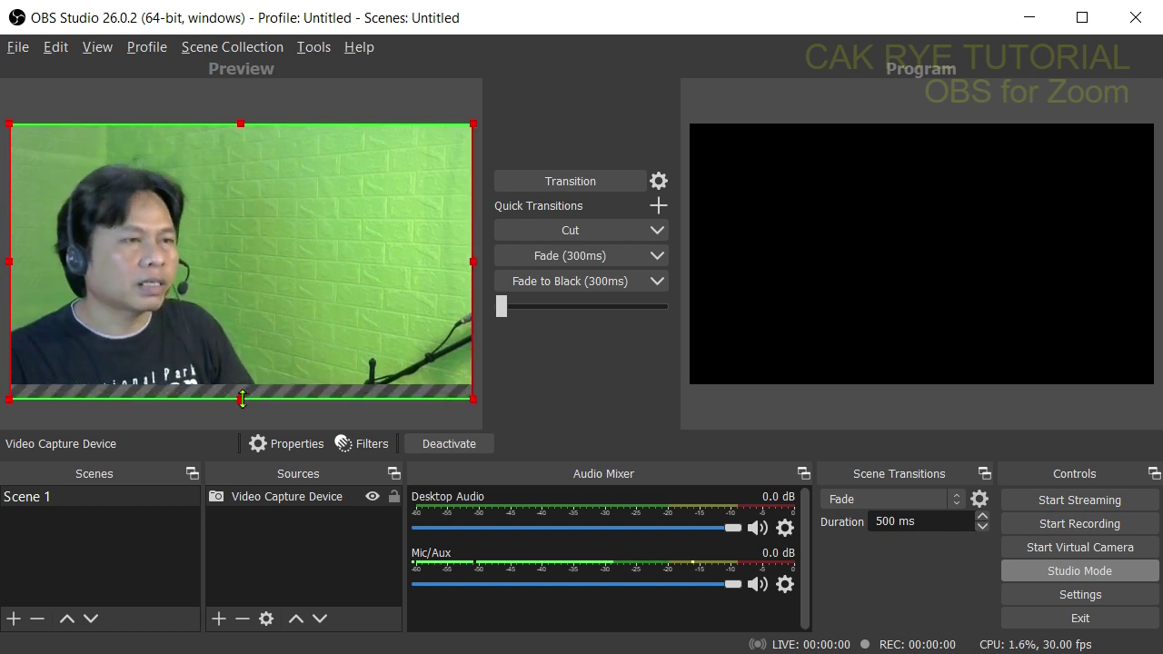
{"action": "left_click_drag", "start_coordinate": [242, 398], "coordinate": [245, 385]}
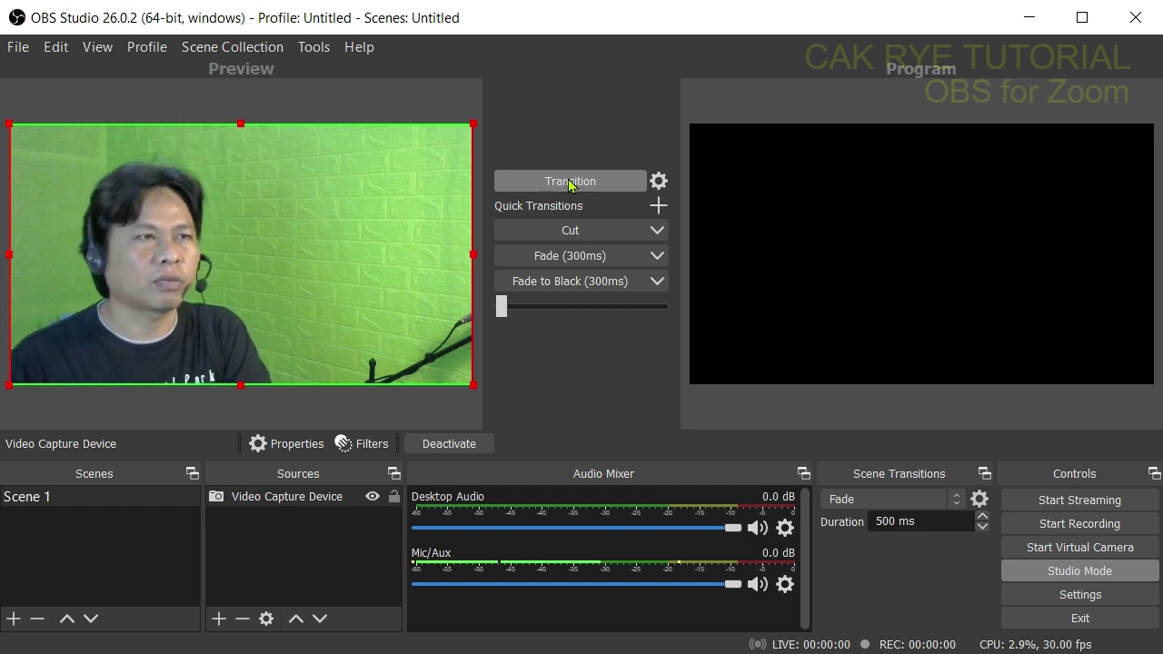
- Stop the running VirtualCam output and turn off its Horizontal Flip option
{"action": "left_click", "coordinate": [307, 50]}
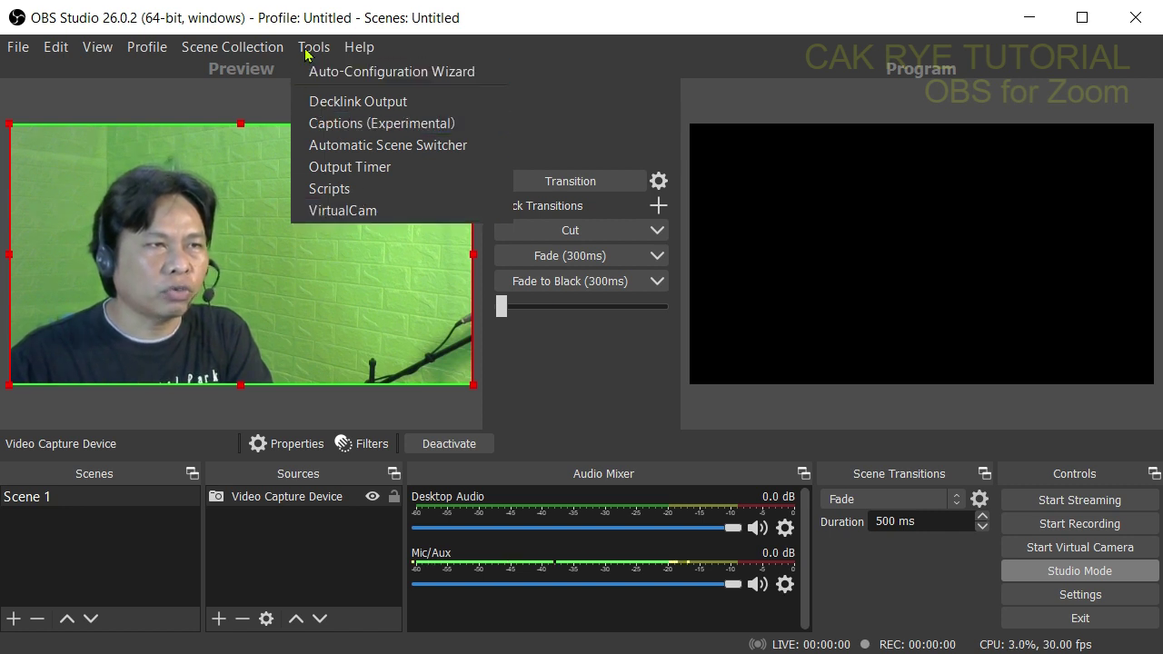
{"action": "left_click", "coordinate": [361, 211]}
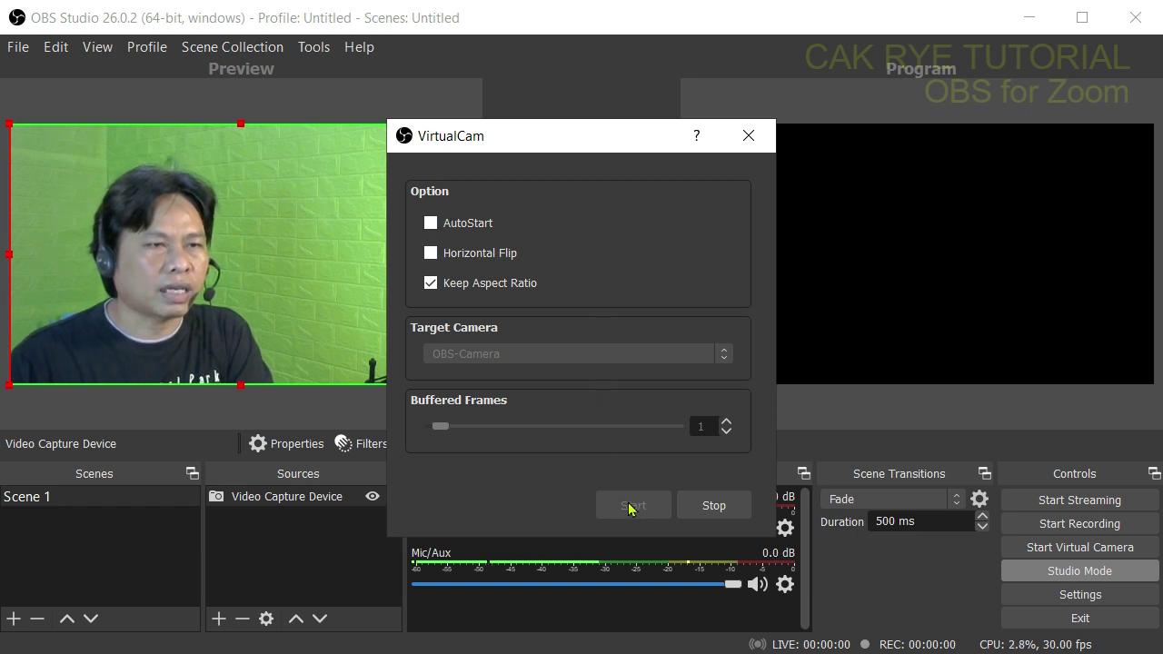
{"action": "left_click", "coordinate": [714, 505]}
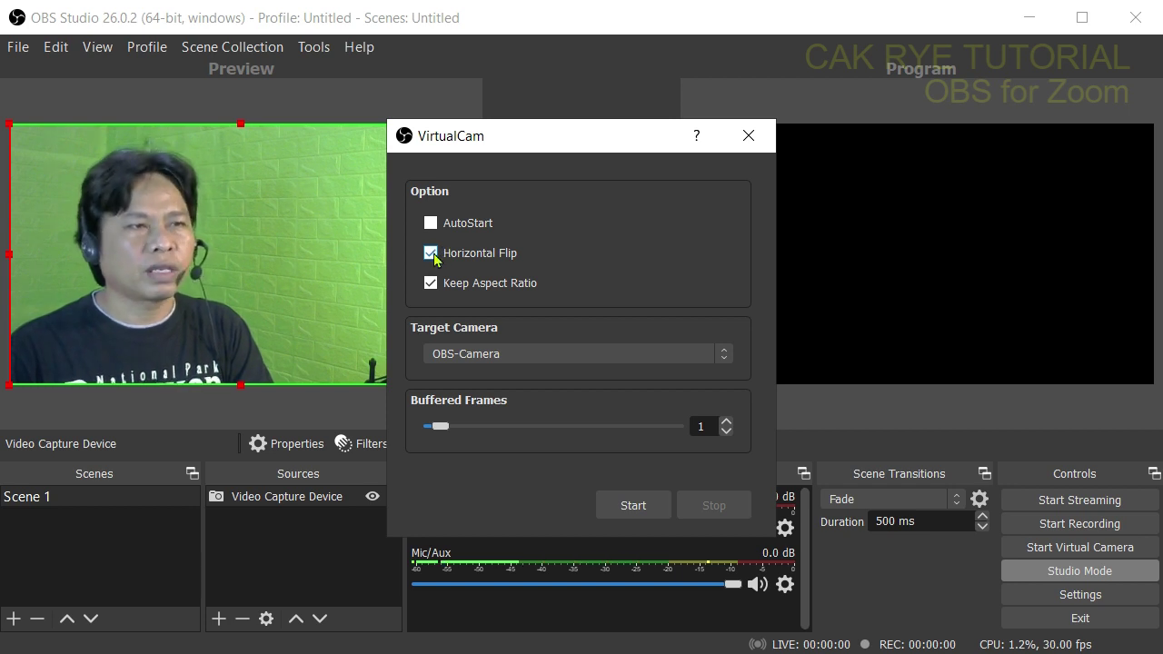
{"action": "left_click", "coordinate": [433, 255]}
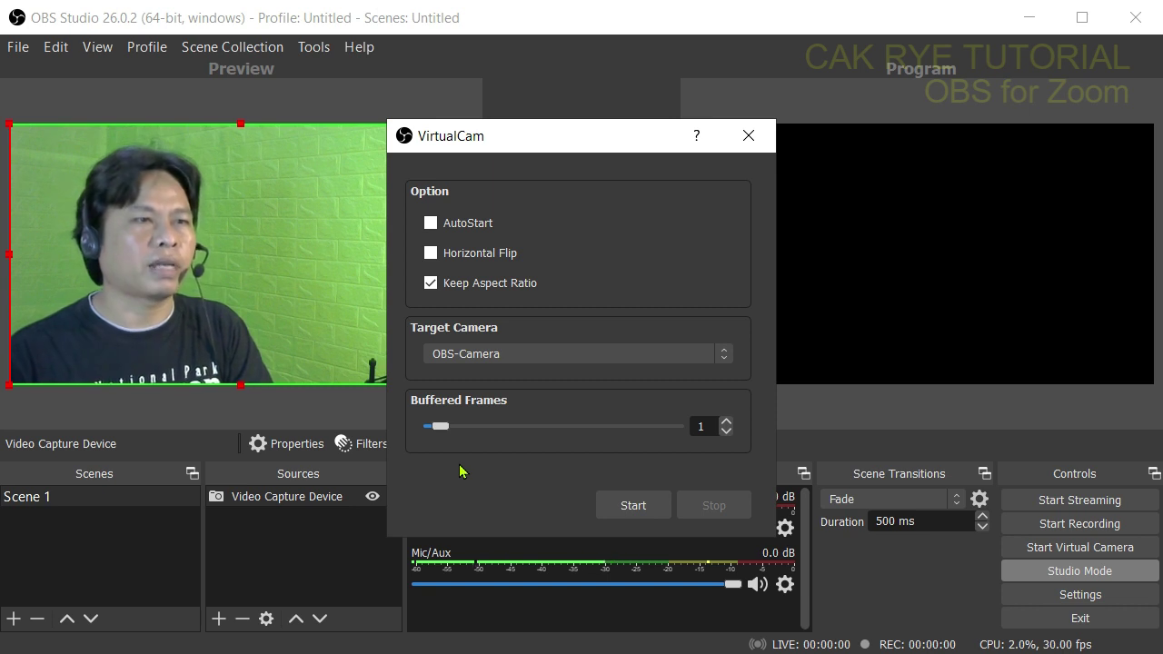
- Start VirtualCam with OBS-Camera as the target camera and transition Scene 1 to the Program output
{"action": "left_click", "coordinate": [724, 356]}
{"action": "left_click", "coordinate": [532, 371]}
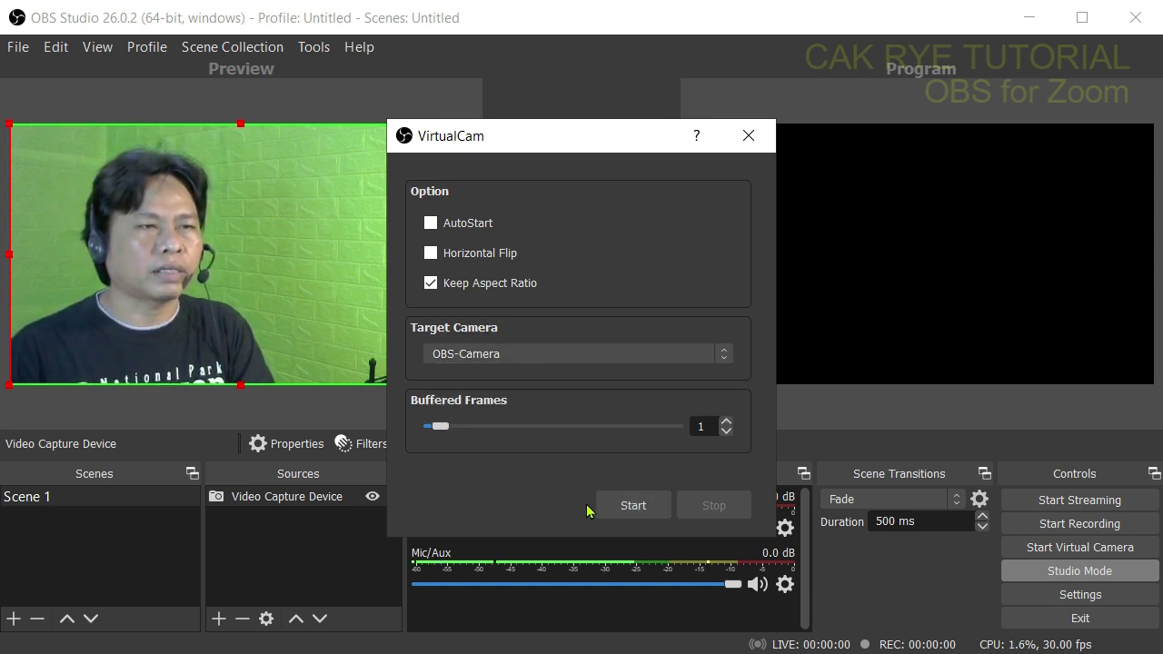
{"action": "left_click", "coordinate": [632, 507]}
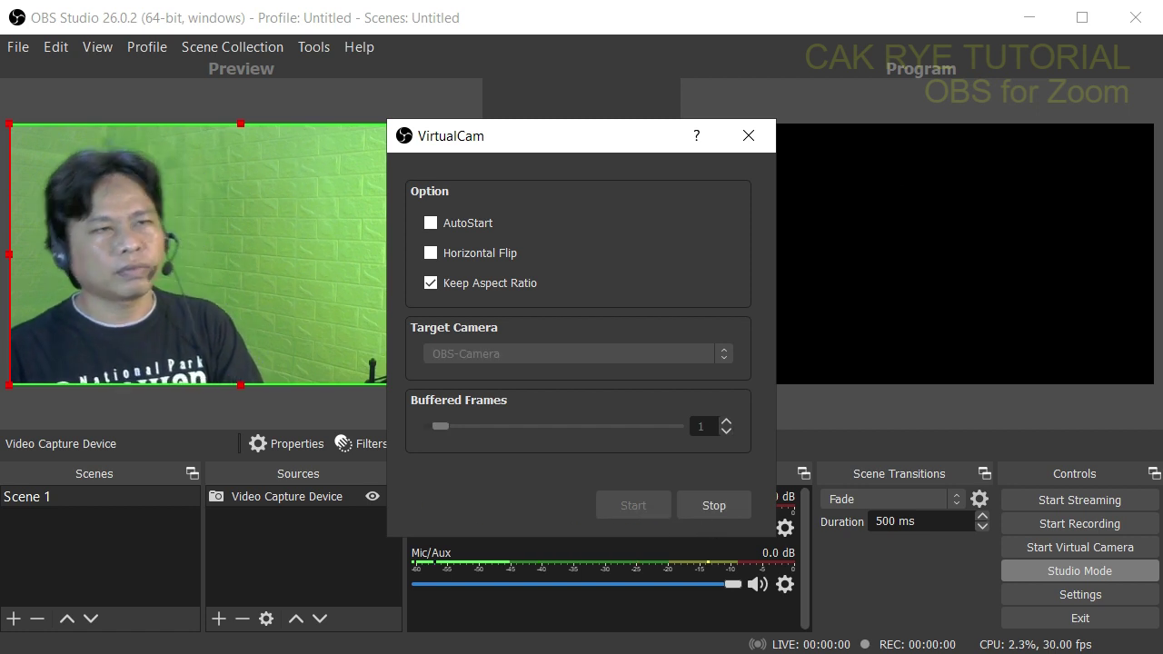
{"action": "left_click", "coordinate": [748, 136]}
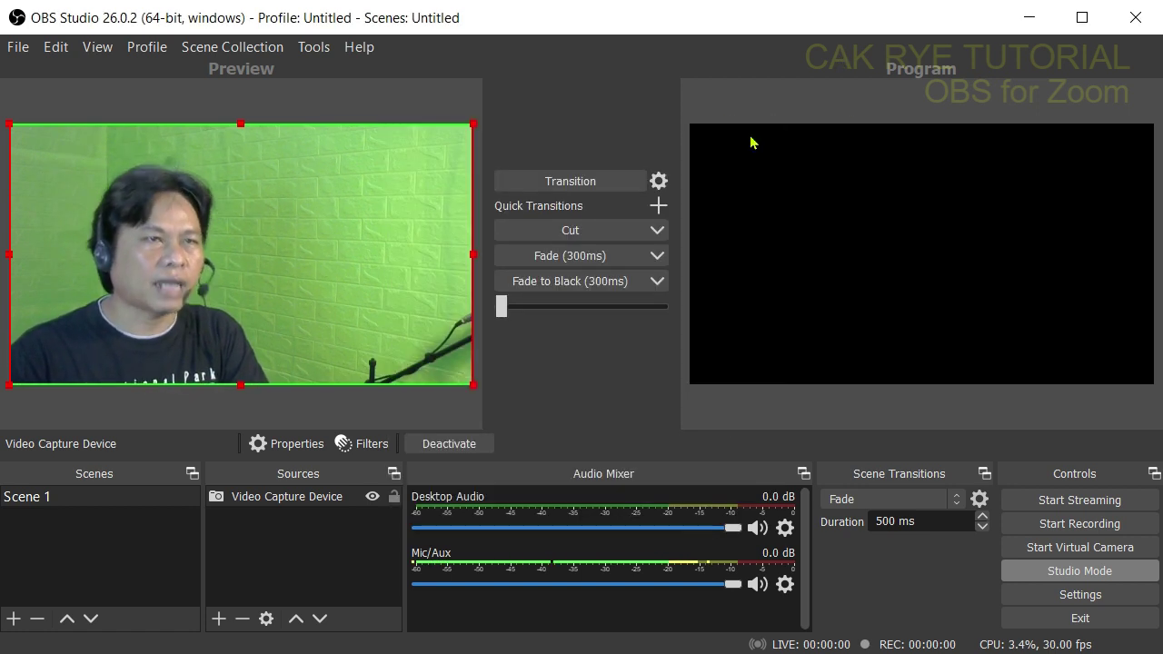
{"action": "left_click", "coordinate": [582, 183]}
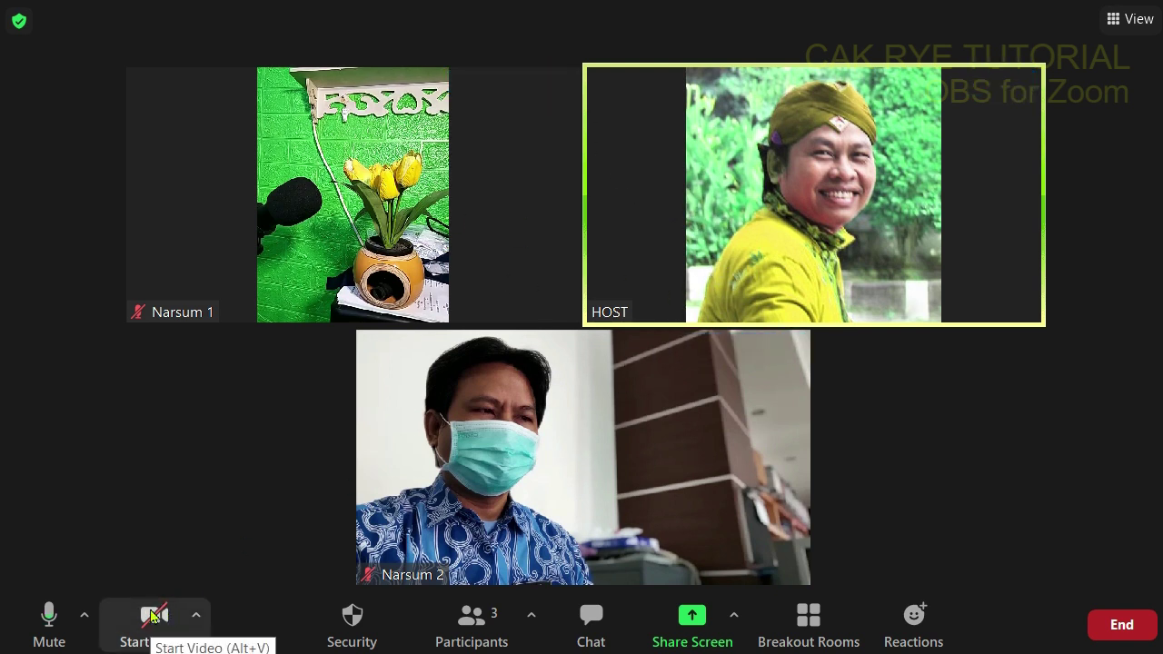
- Select OBS-Camera as the Zoom meeting's camera and start the host's video
{"action": "left_click", "coordinate": [197, 621]}
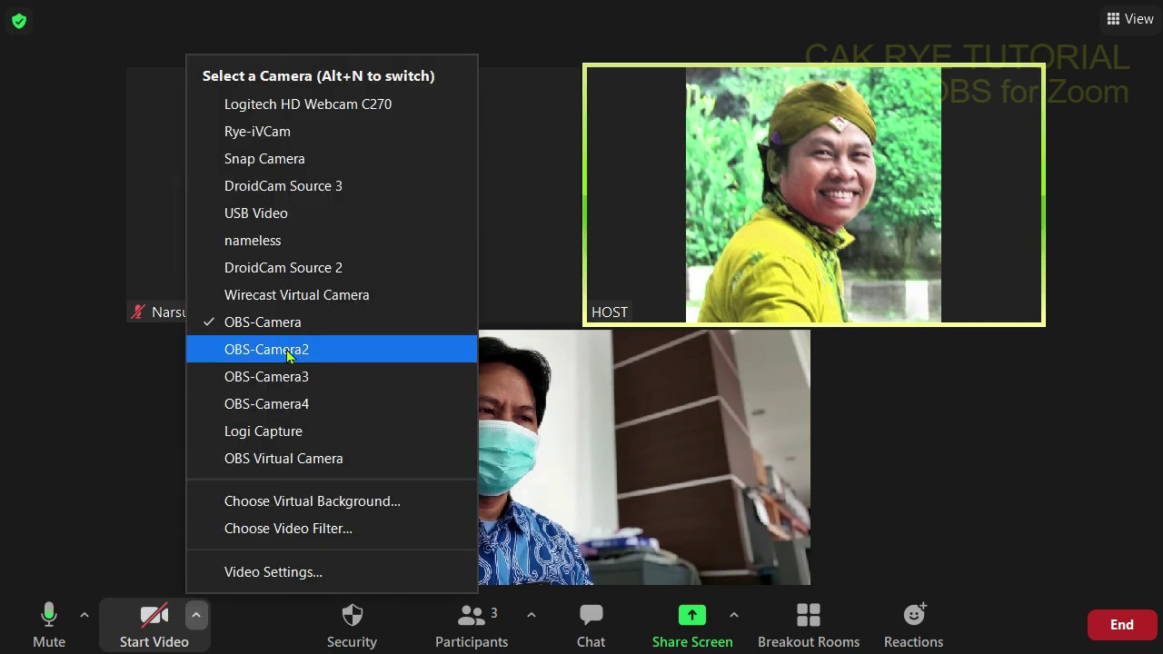
{"action": "left_click", "coordinate": [279, 327]}
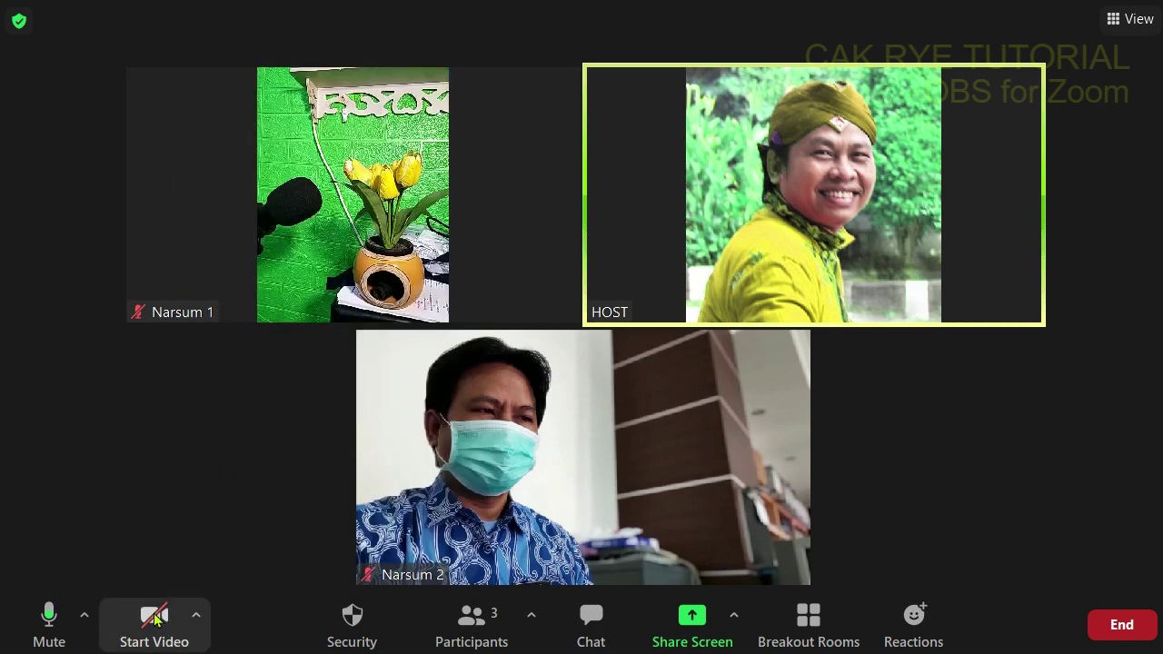
{"action": "left_click", "coordinate": [155, 621]}
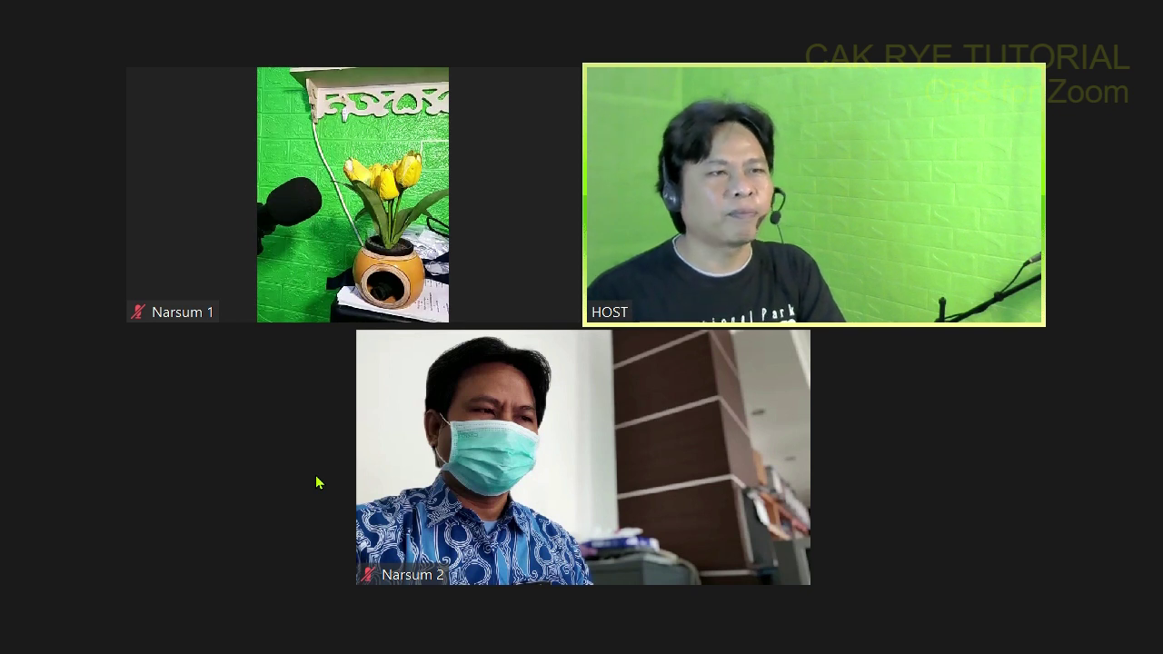
{"action": "mouse_move", "coordinate": [612, 213]}
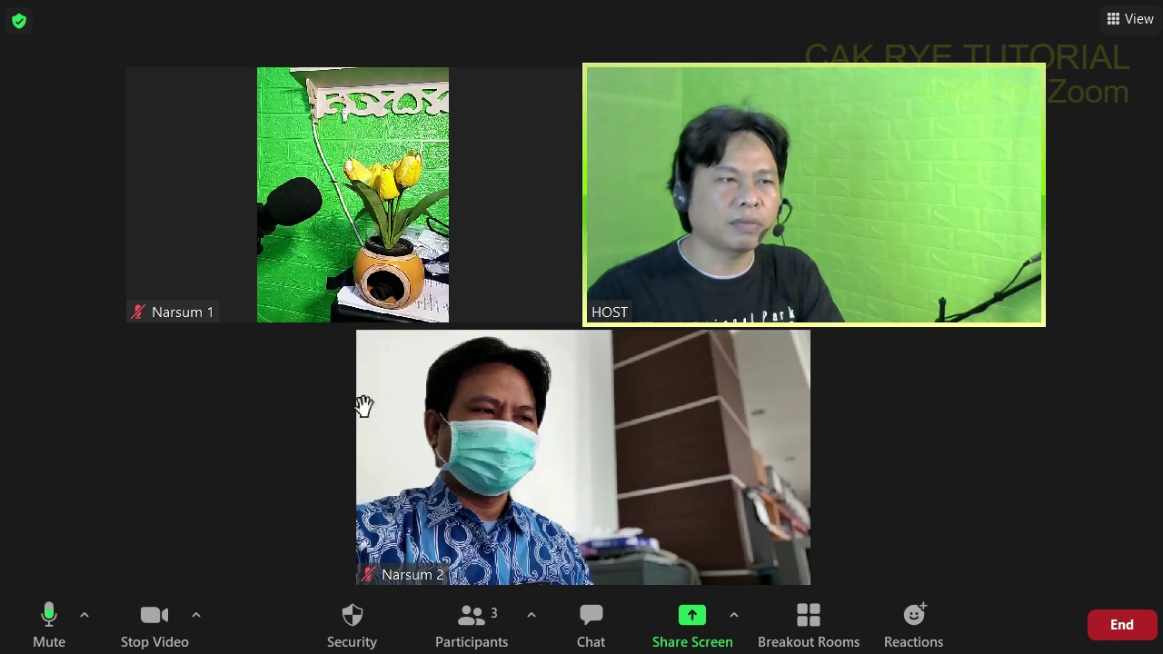
{"action": "mouse_move", "coordinate": [191, 210]}
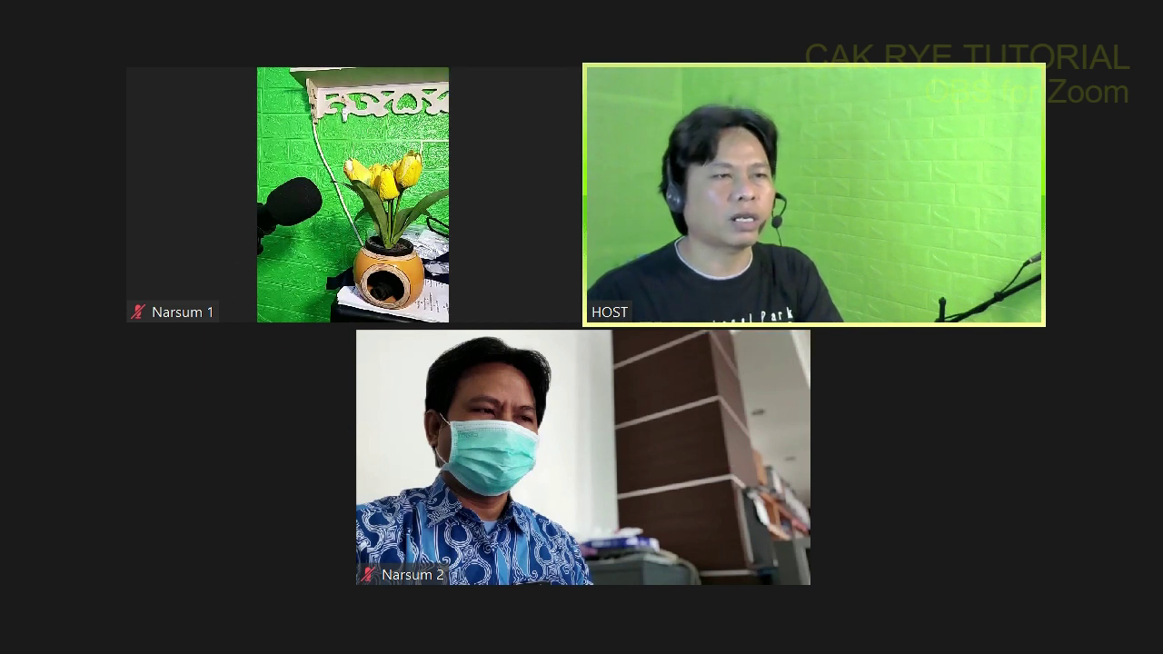
{"action": "mouse_move", "coordinate": [474, 505]}
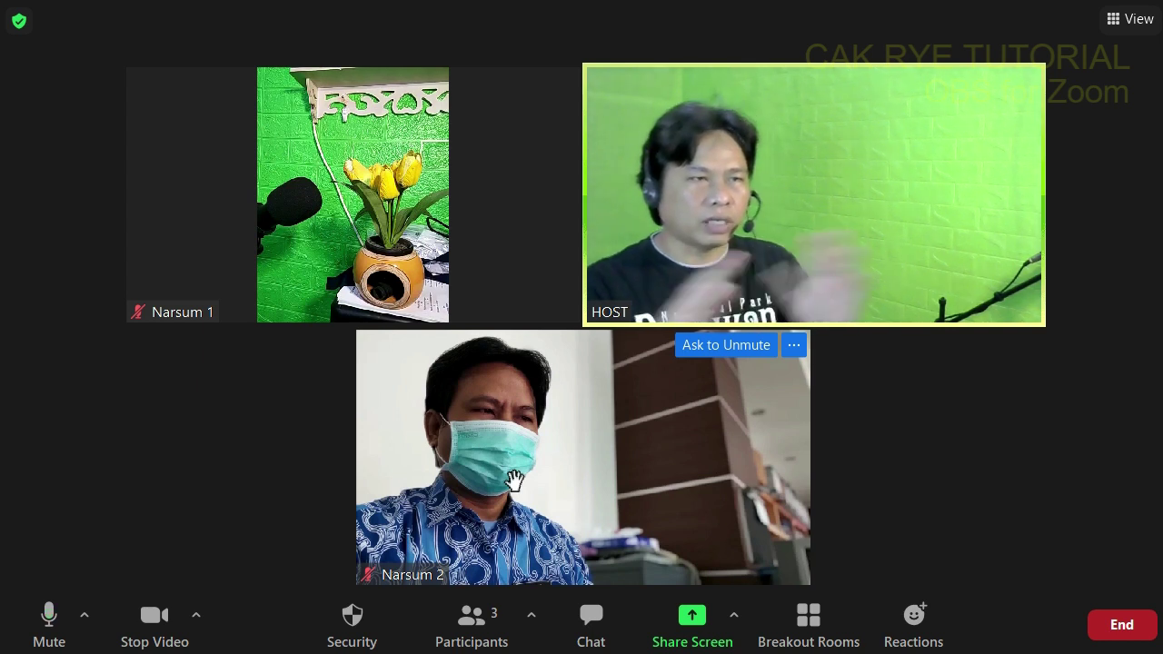
{"action": "mouse_move", "coordinate": [714, 66]}
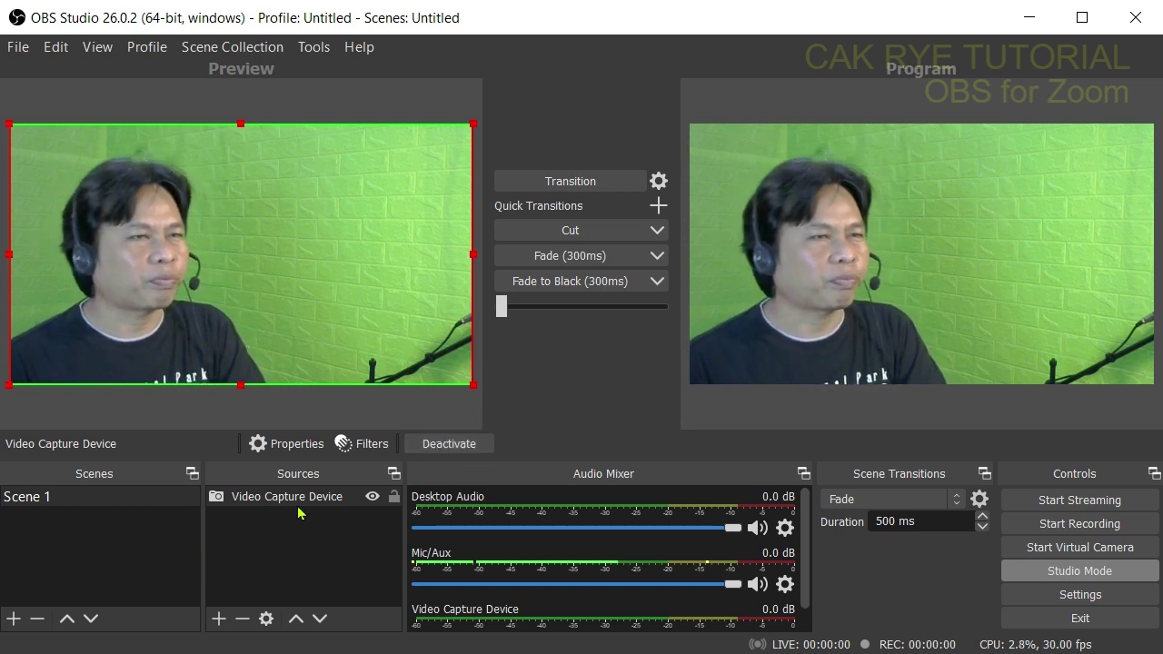
- Minimize OBS Studio and switch the Zoom meeting to Speaker View
{"action": "left_click", "coordinate": [1029, 27]}
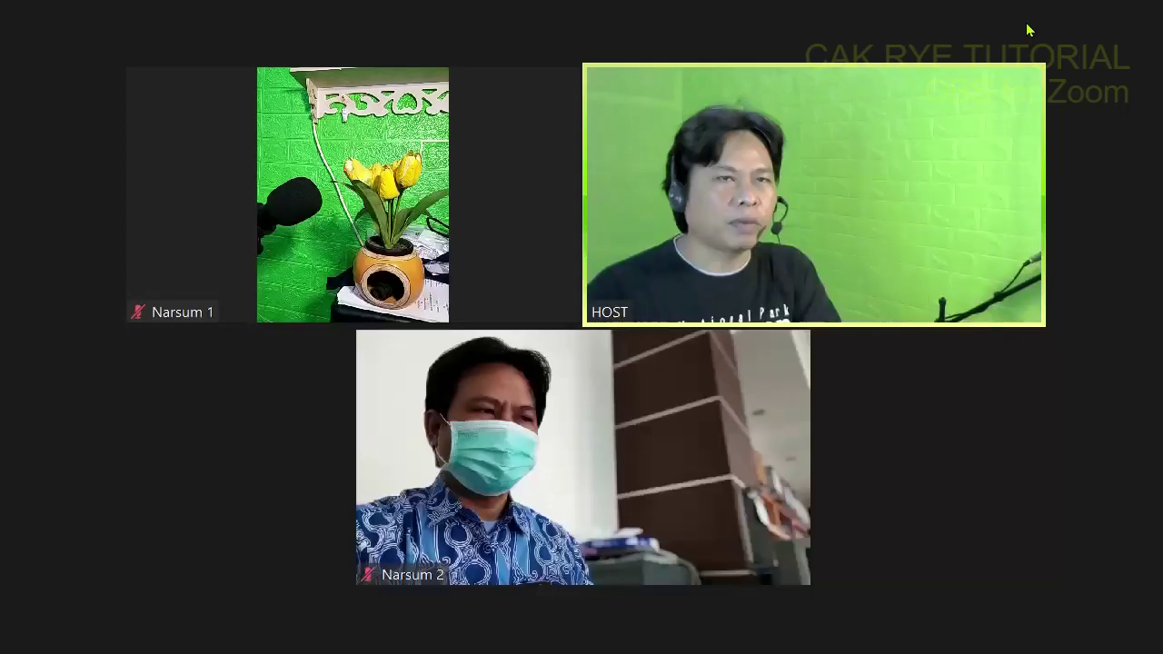
{"action": "key", "text": "alt+F1"}
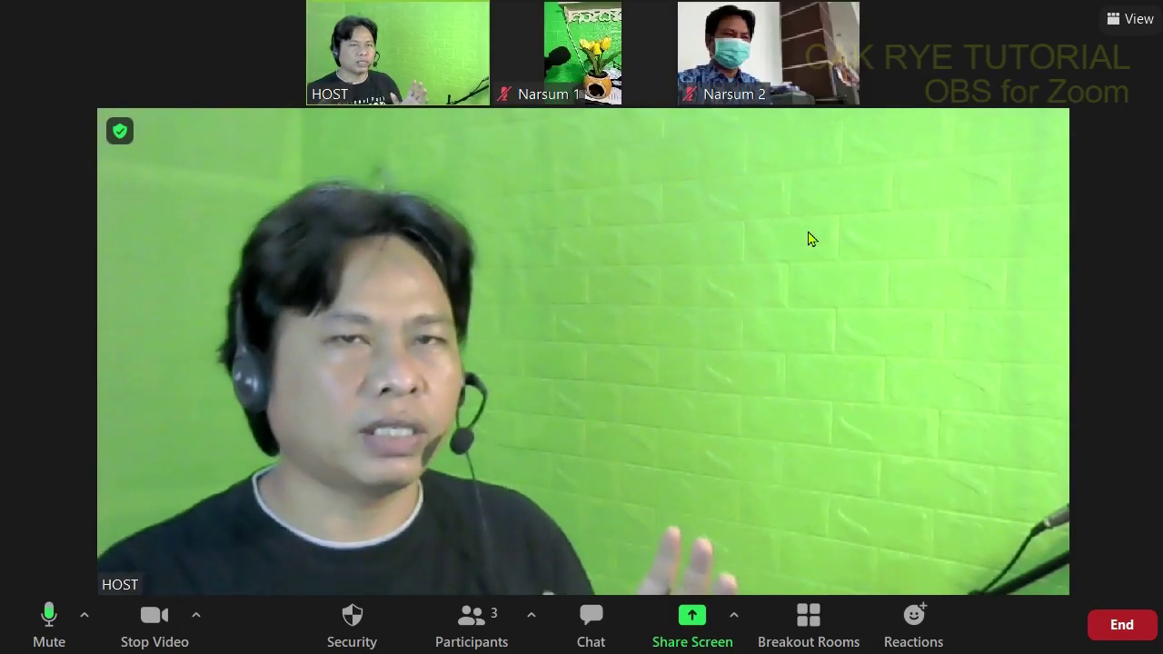
{"action": "left_click", "coordinate": [1119, 22]}
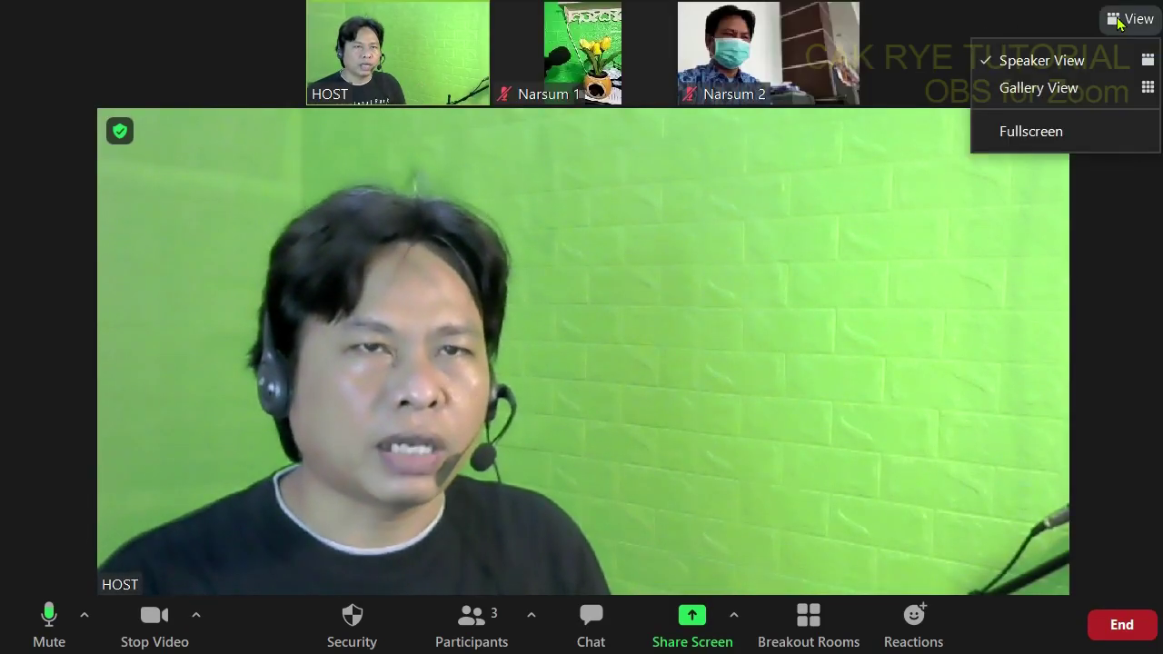
{"action": "left_click", "coordinate": [945, 24]}
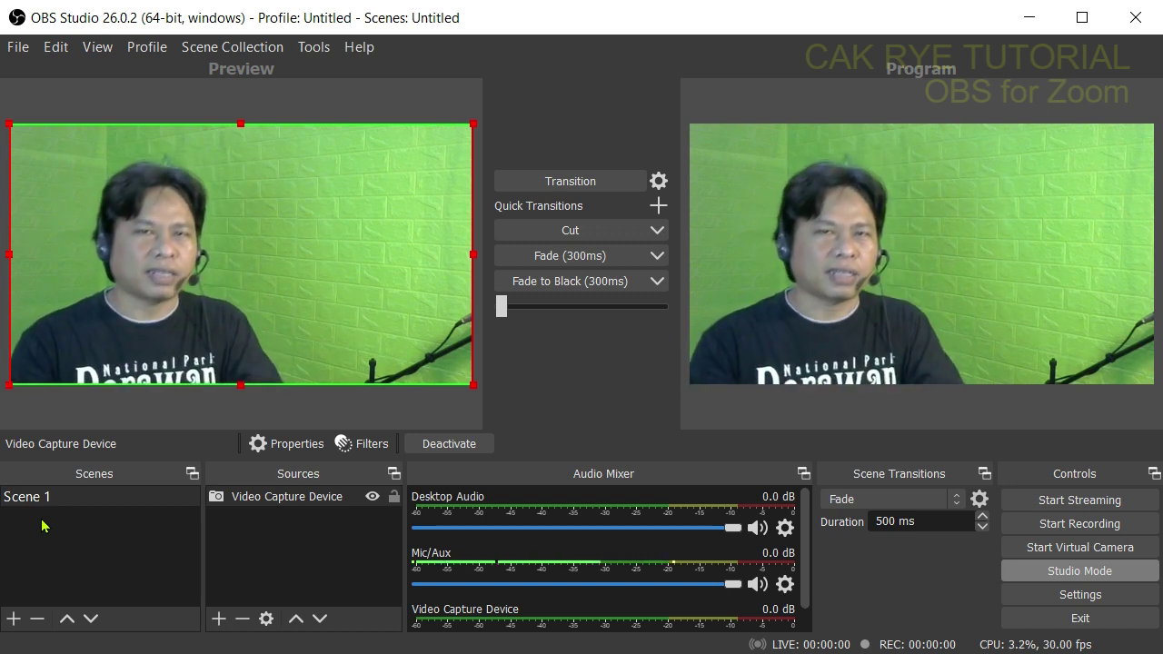
- Add a new scene named Narsum in OBS Studio
{"action": "left_click", "coordinate": [76, 541]}
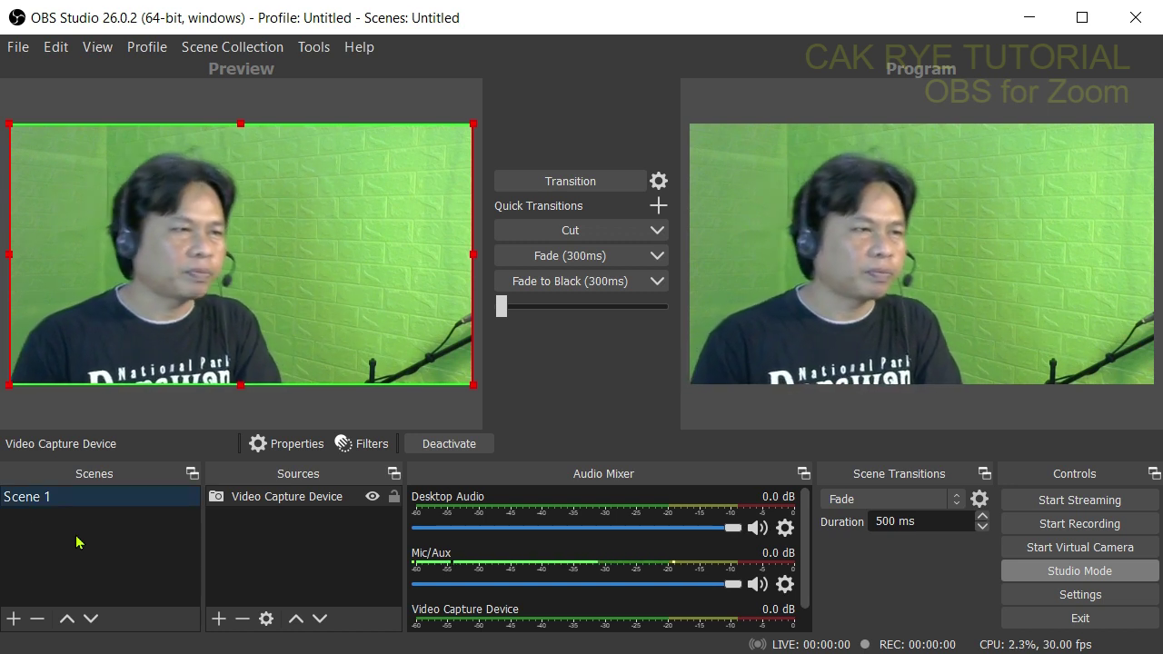
{"action": "left_click", "coordinate": [14, 618]}
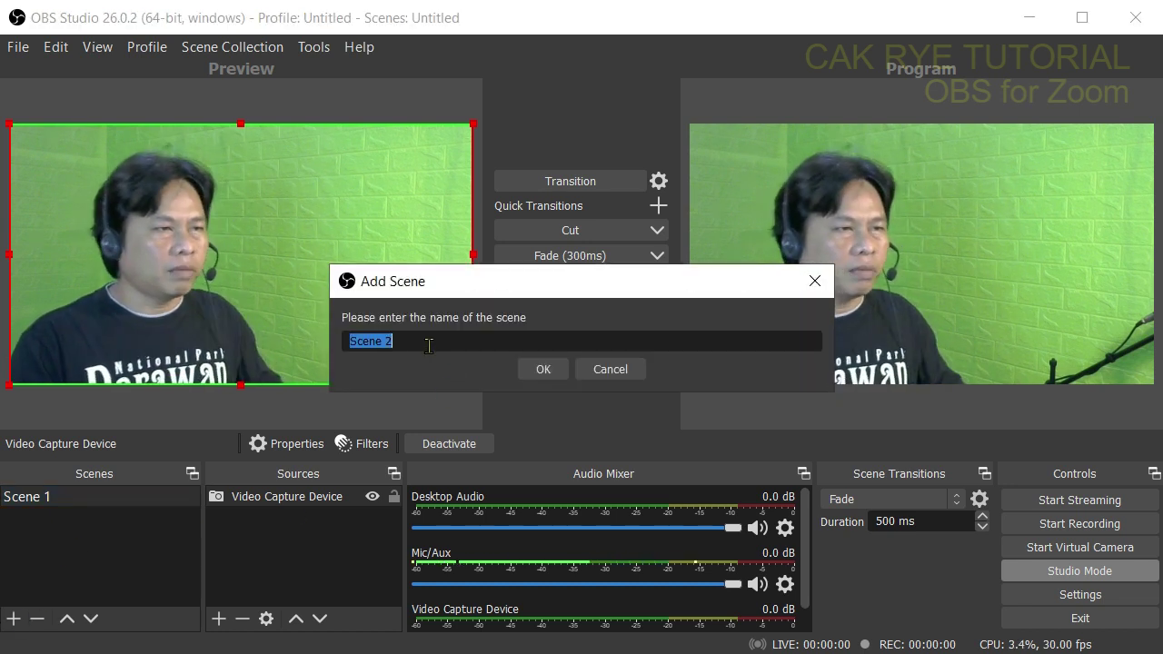
{"action": "type", "text": "Na"}
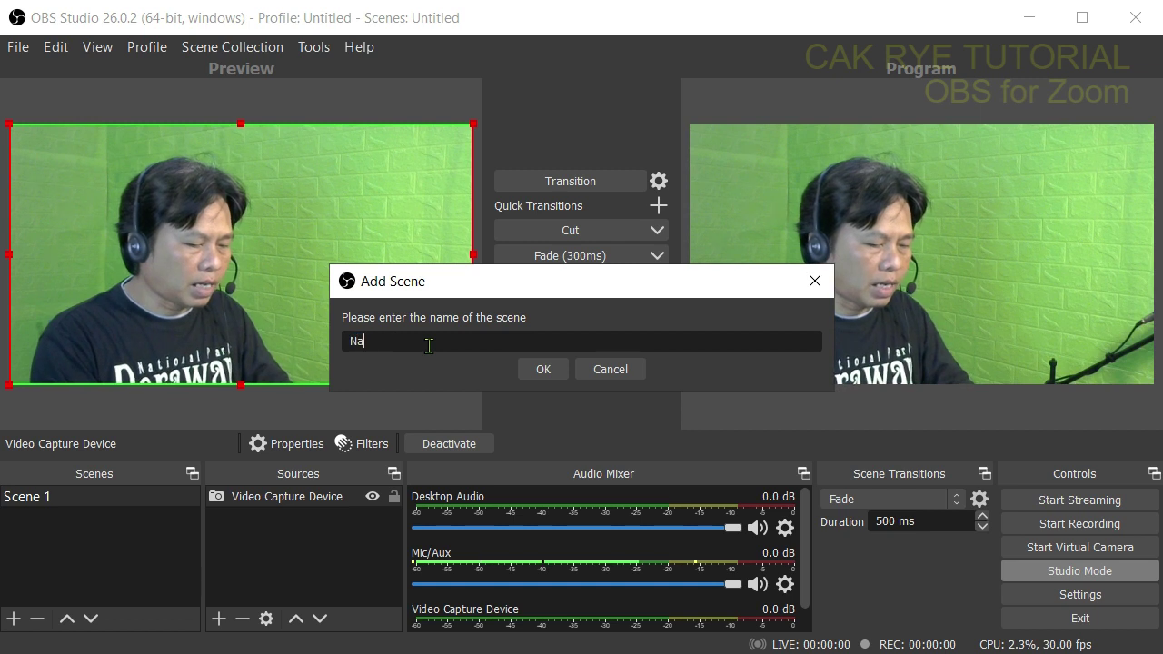
{"action": "type", "text": "rsum"}
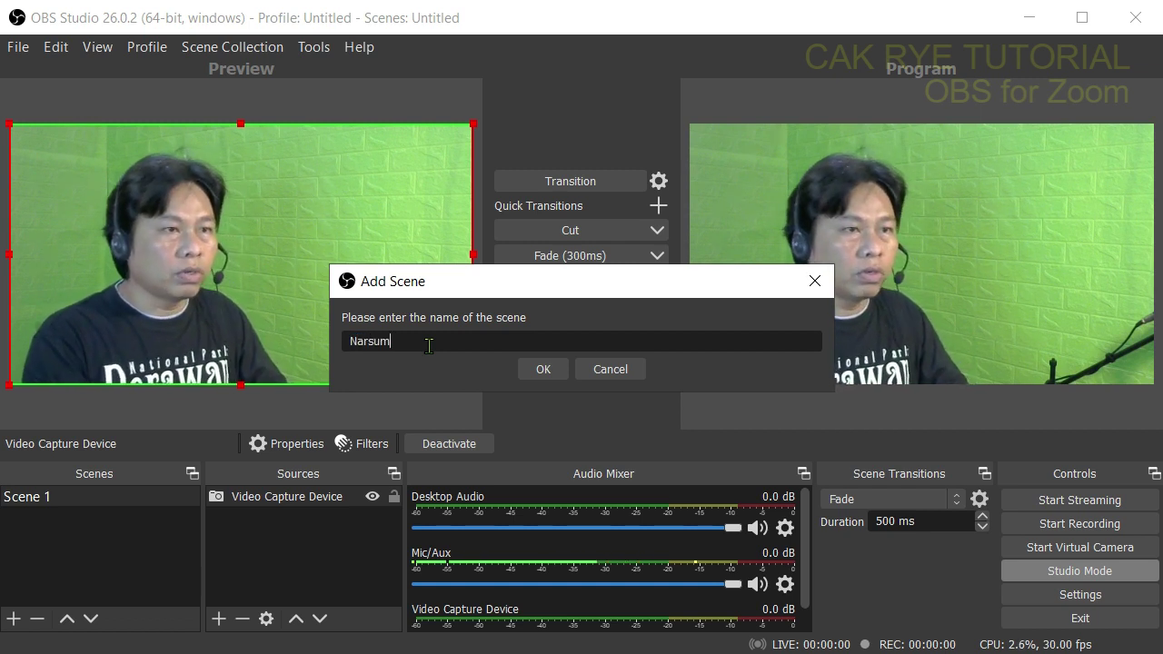
{"action": "left_click", "coordinate": [546, 370]}
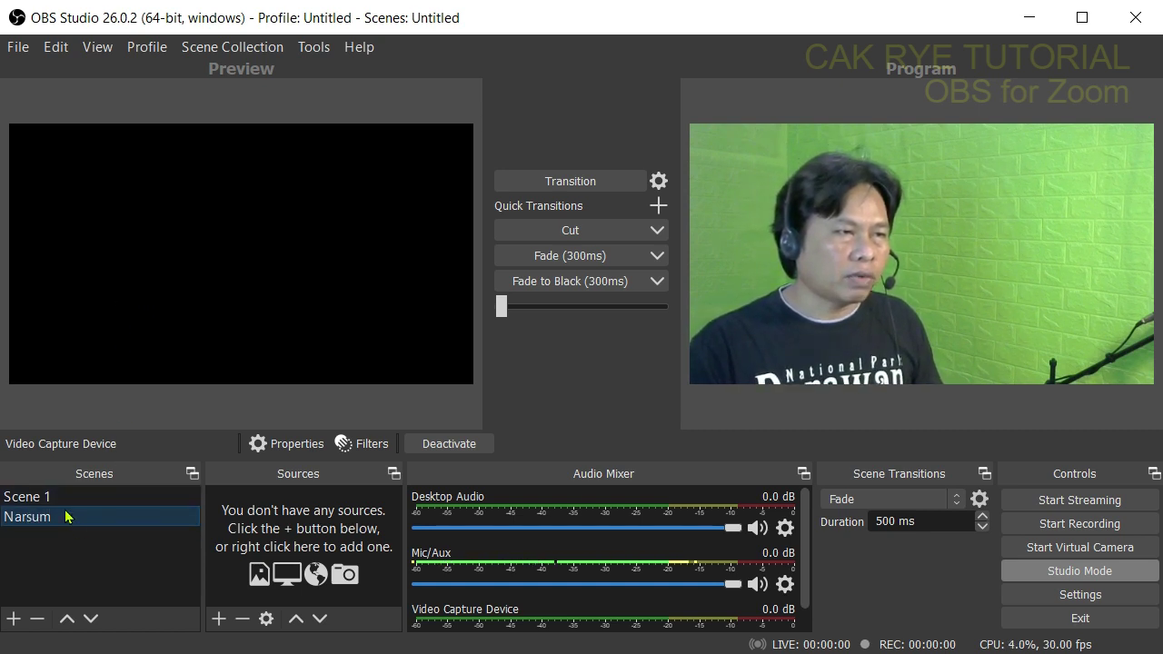
- Add a Window Capture source named "Window Capture (Narsum)" to the Narsum scene
{"action": "left_click", "coordinate": [218, 619]}
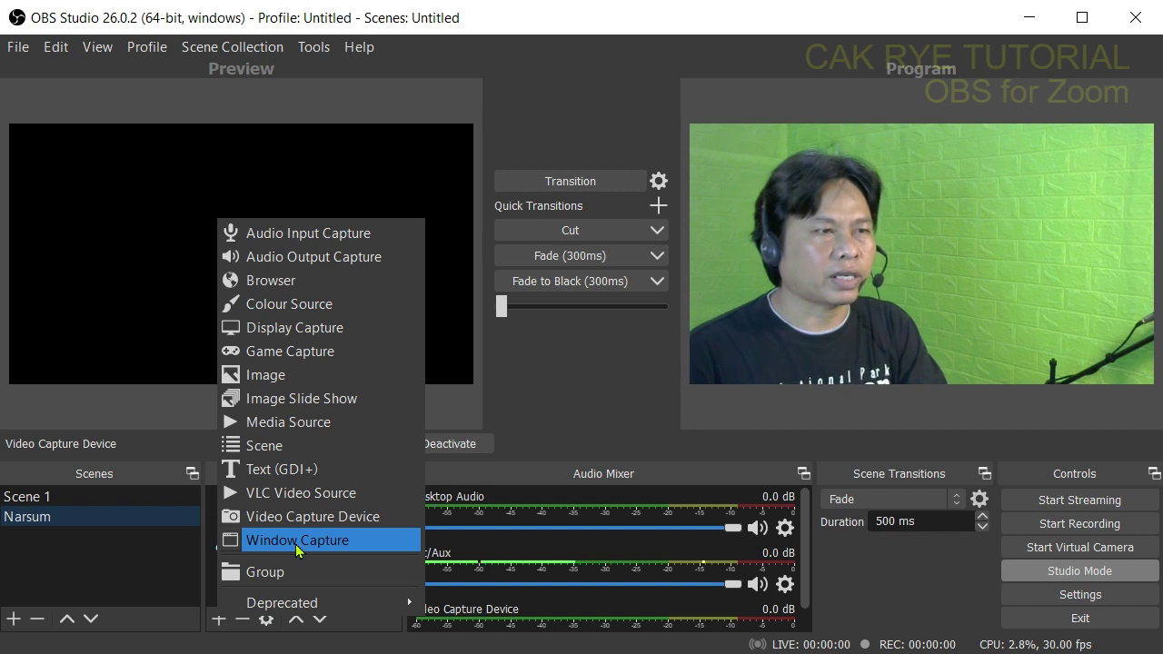
{"action": "left_click", "coordinate": [296, 541]}
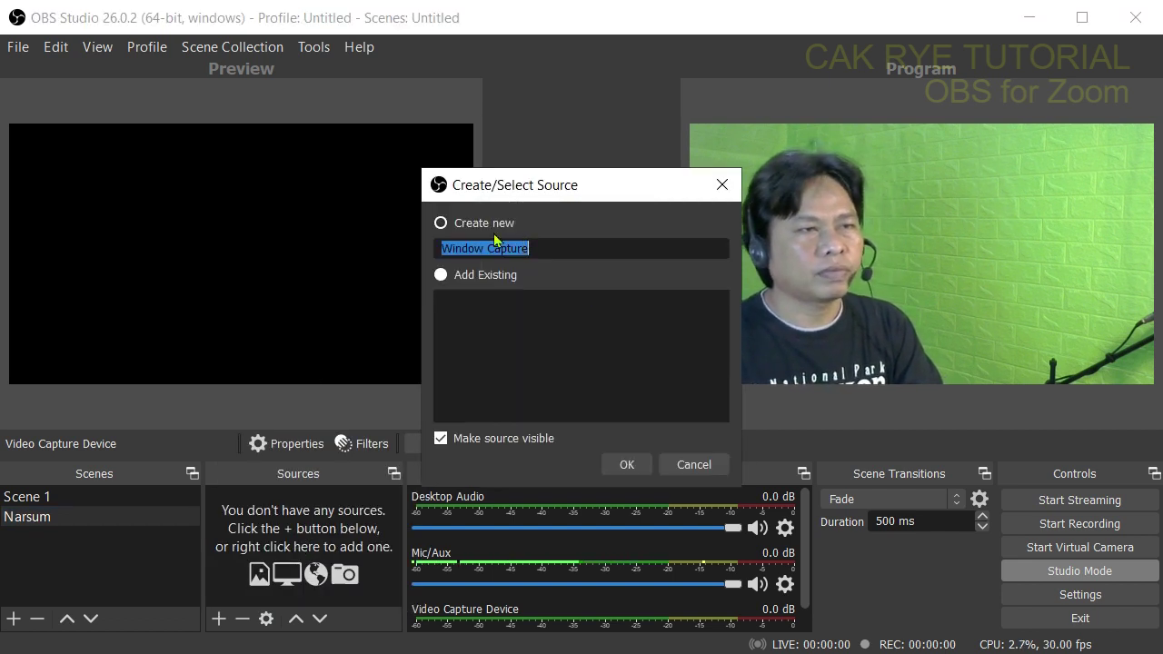
{"action": "left_click", "coordinate": [545, 250]}
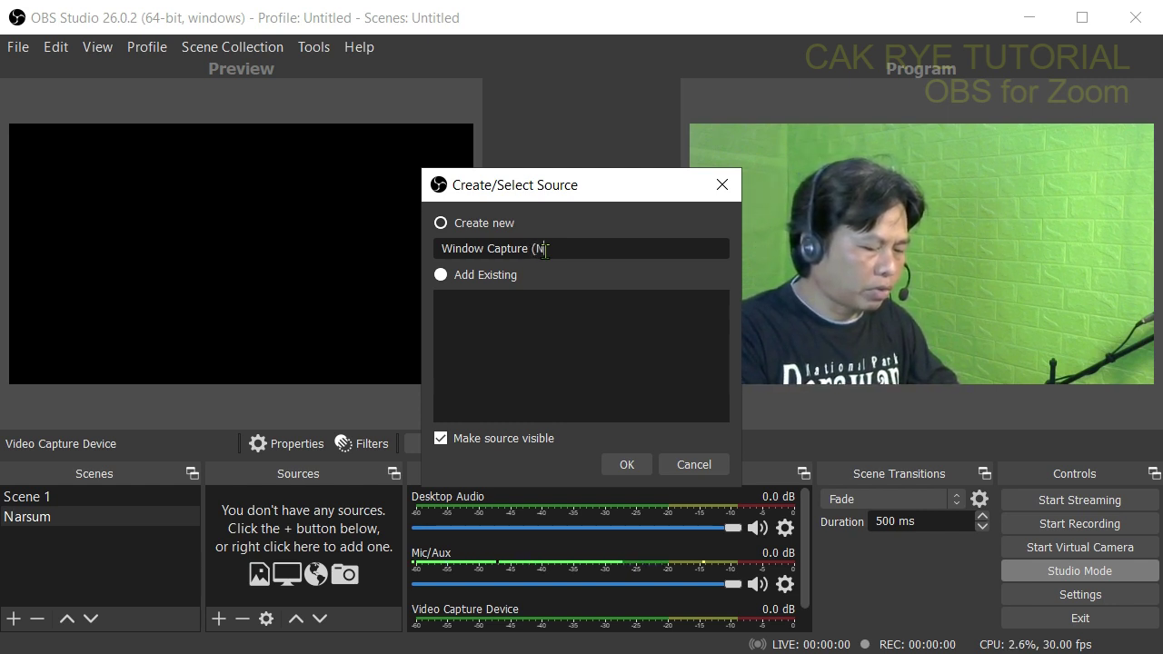
{"action": "type", "text": "(Narsum"}
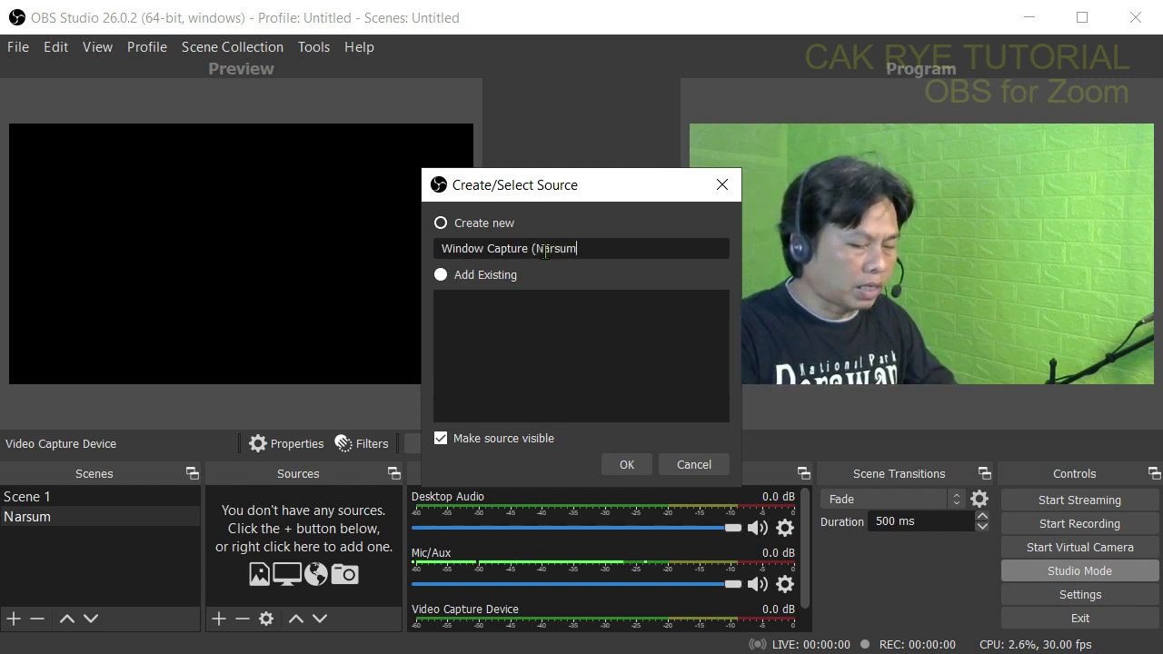
{"action": "type", "text": ")"}
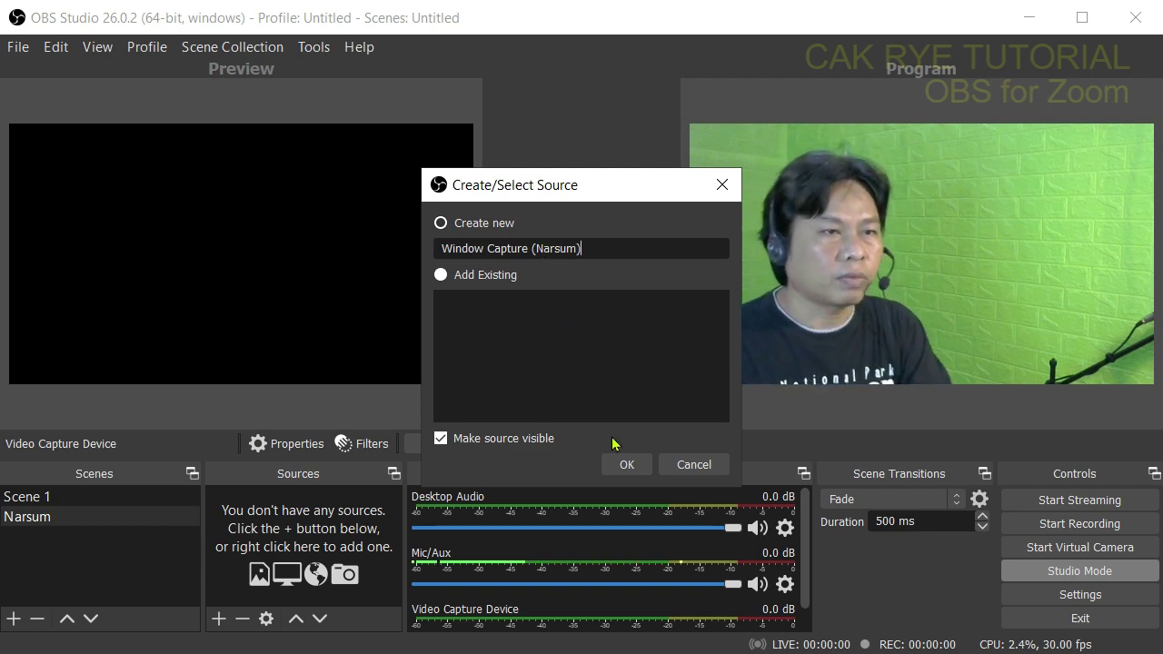
{"action": "left_click", "coordinate": [626, 464]}
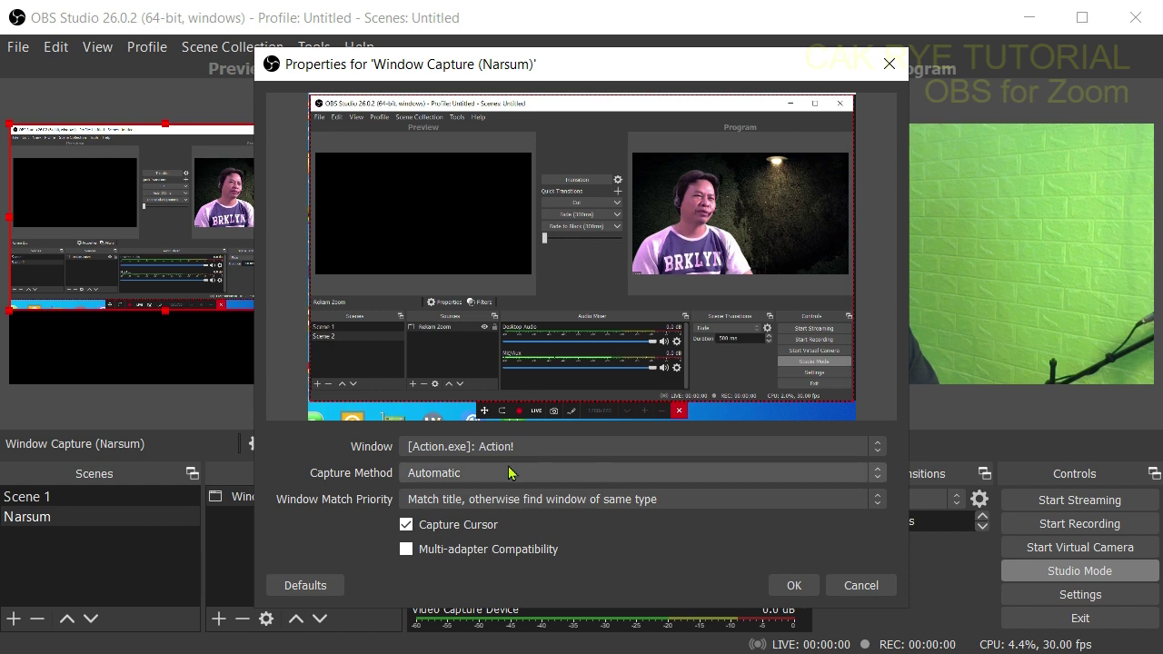
- Set the new source to capture the [Zoom.exe]: Zoom Meeting window and accept its properties
{"action": "left_click", "coordinate": [878, 447]}
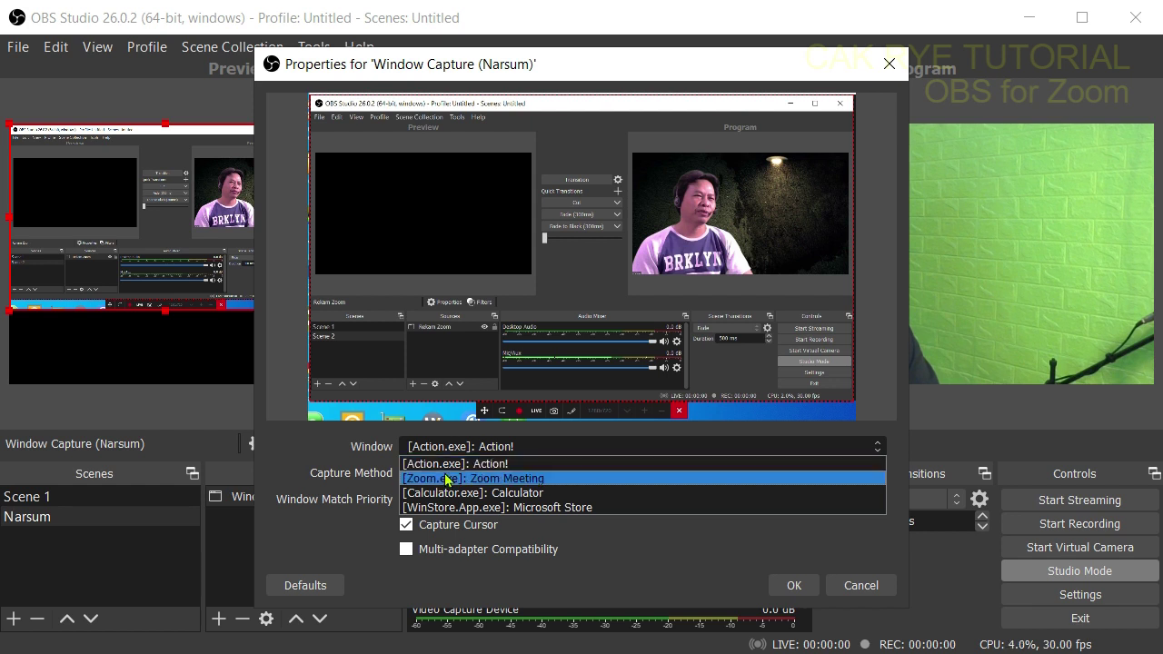
{"action": "left_click", "coordinate": [555, 477]}
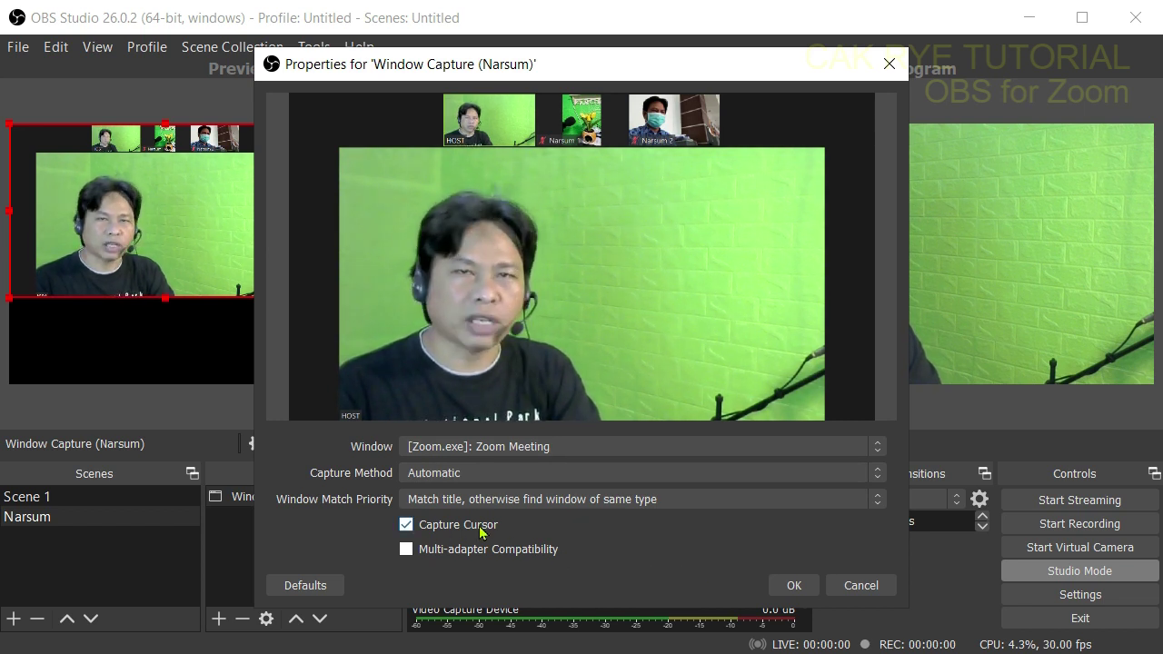
{"action": "left_click", "coordinate": [407, 527]}
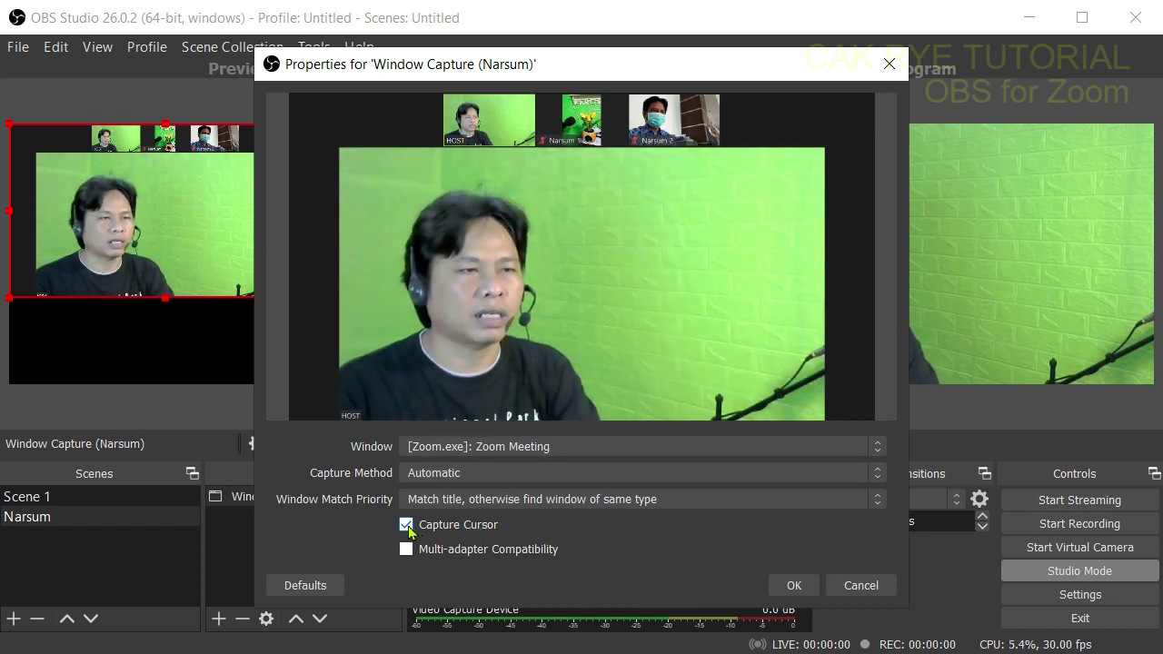
{"action": "left_click", "coordinate": [792, 587]}
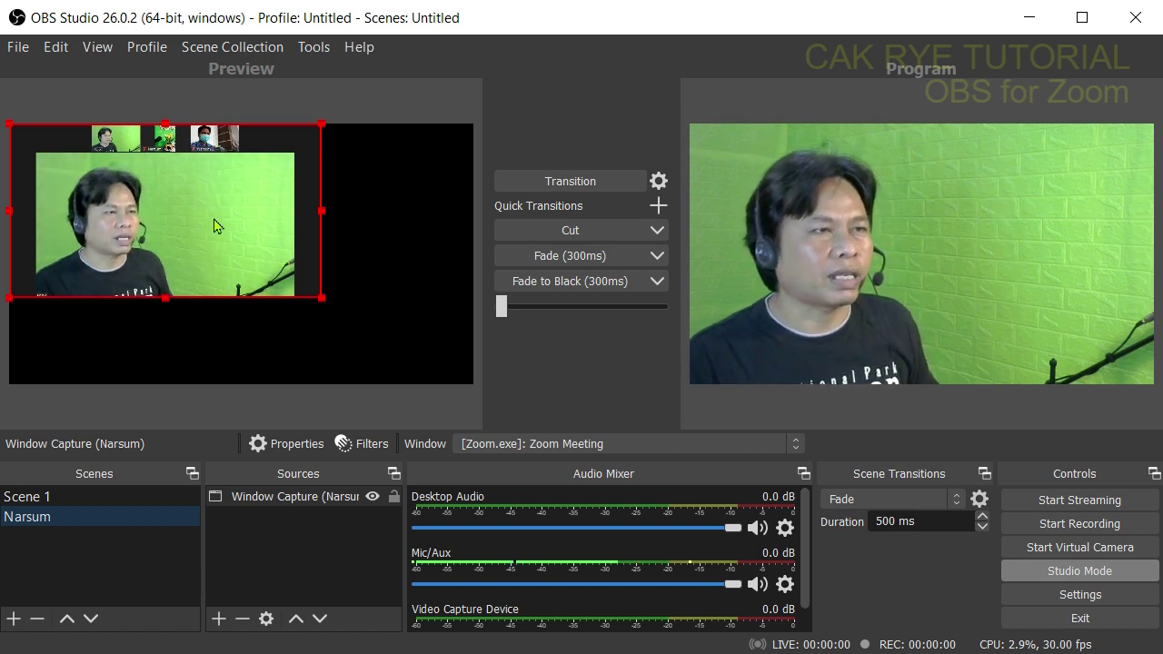
- Paste a duplicate of the Zoom window capture source, and hide and lock the original
{"action": "left_click", "coordinate": [298, 498]}
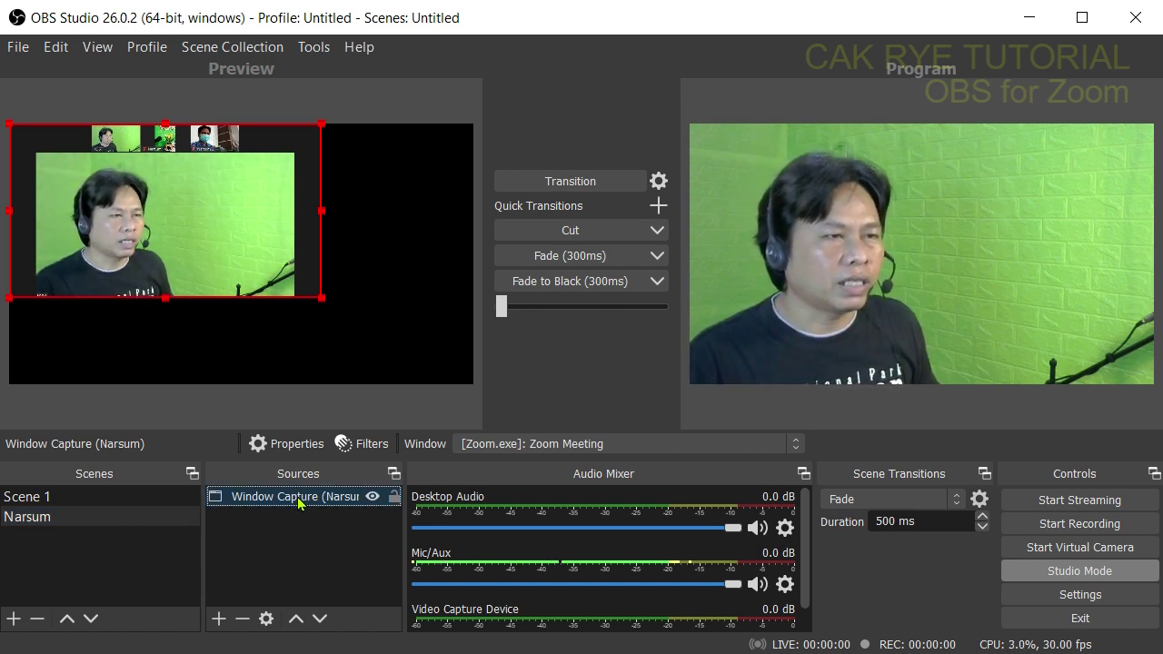
{"action": "right_click", "coordinate": [271, 502]}
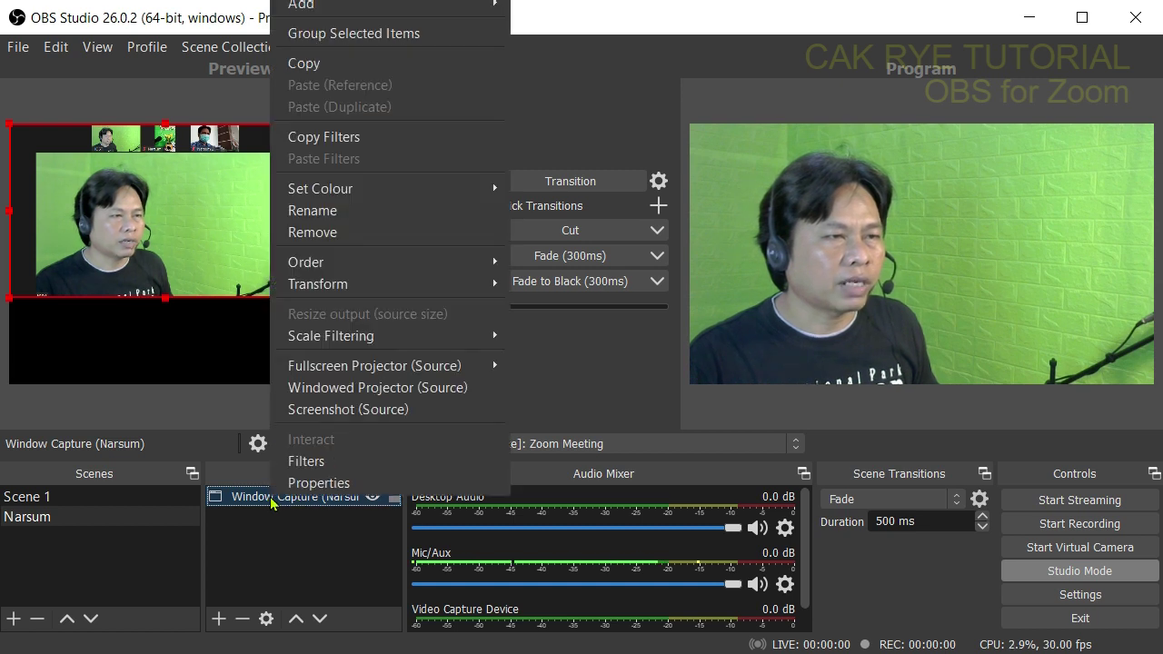
{"action": "left_click", "coordinate": [336, 66]}
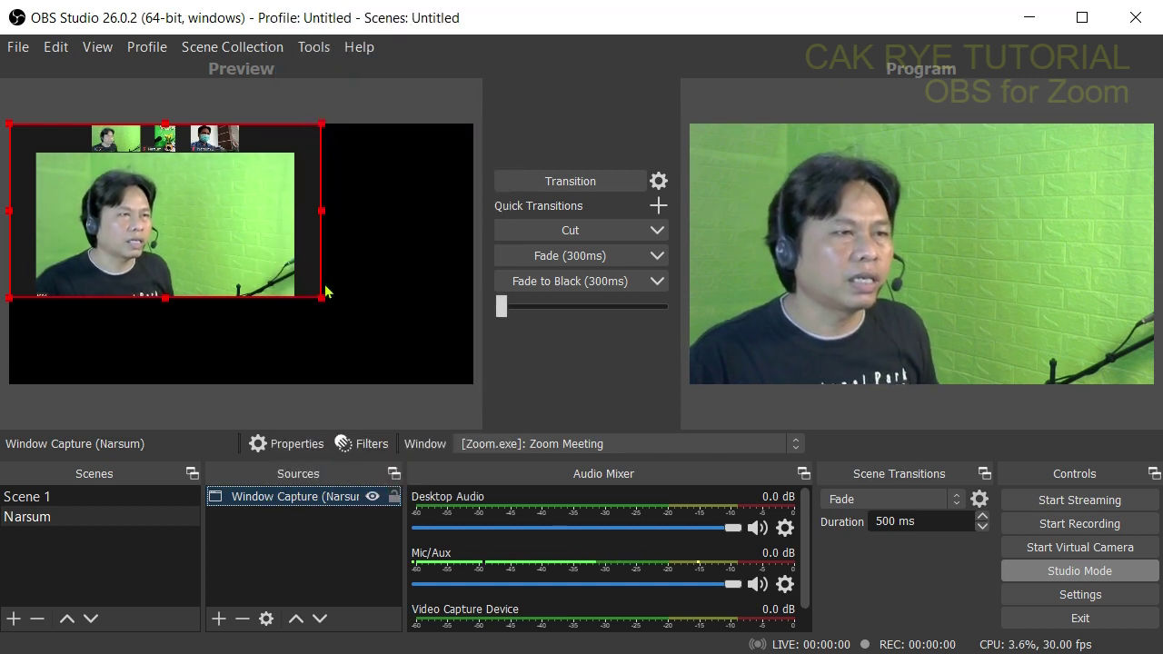
{"action": "right_click", "coordinate": [283, 503]}
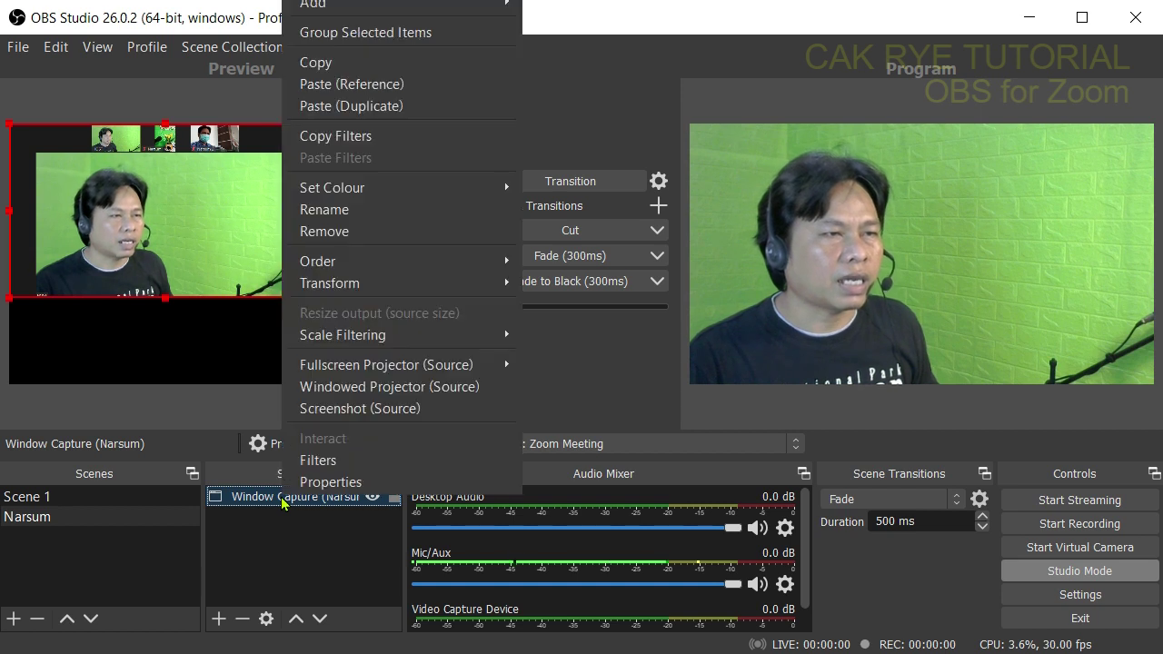
{"action": "left_click", "coordinate": [367, 107]}
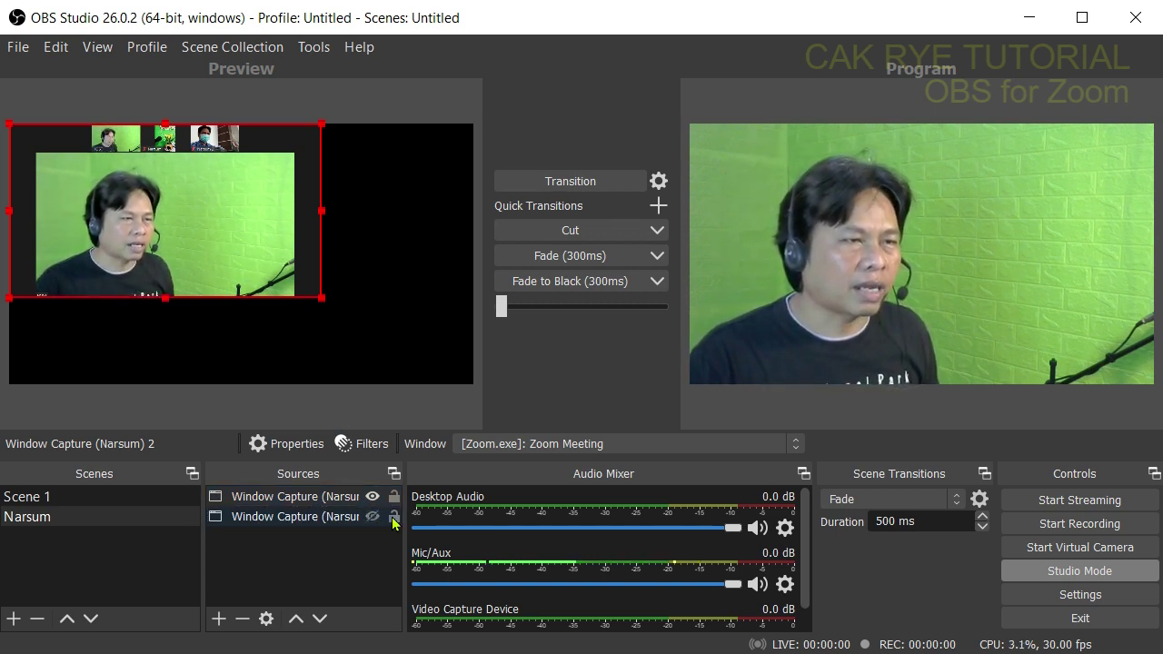
{"action": "left_click", "coordinate": [394, 518]}
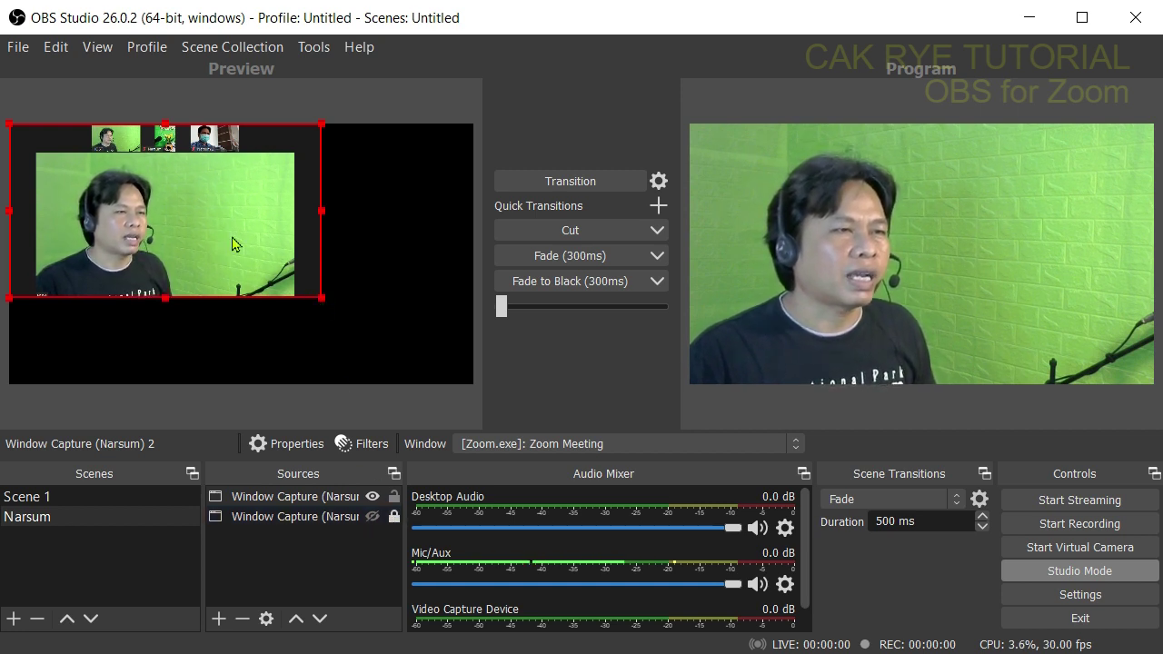
- Move the duplicated capture inward from the canvas corner and crop it down to the Narsum 1 video thumbnail
{"action": "left_click_drag", "start_coordinate": [233, 240], "coordinate": [271, 266]}
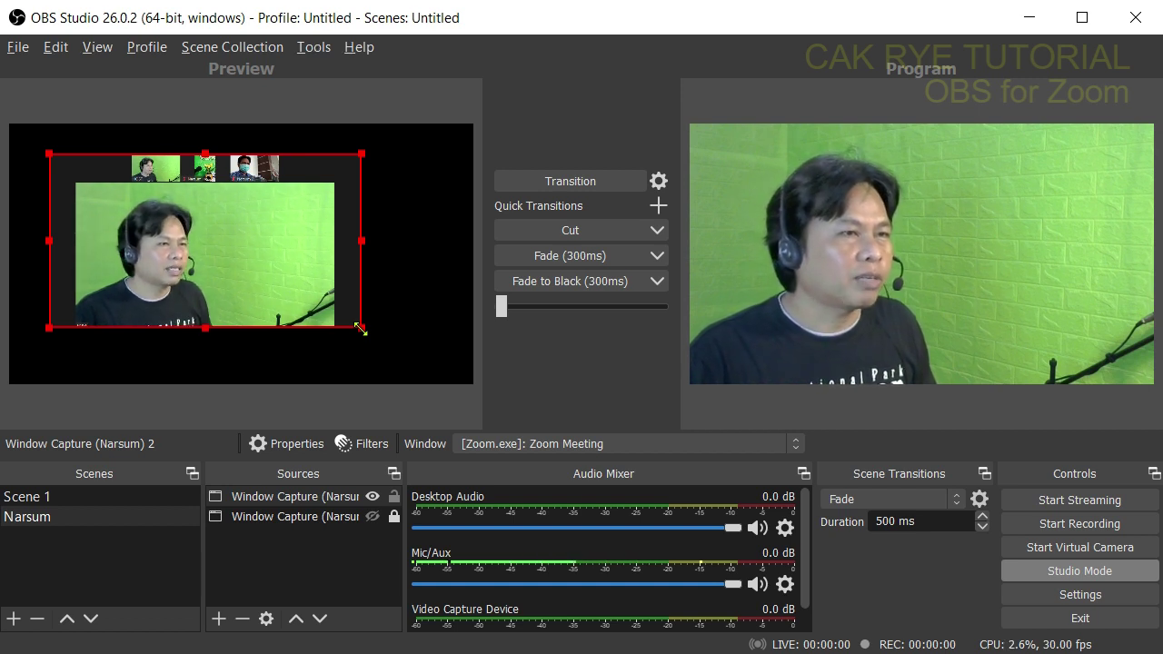
{"action": "left_click_drag", "start_coordinate": [361, 328], "coordinate": [220, 187]}
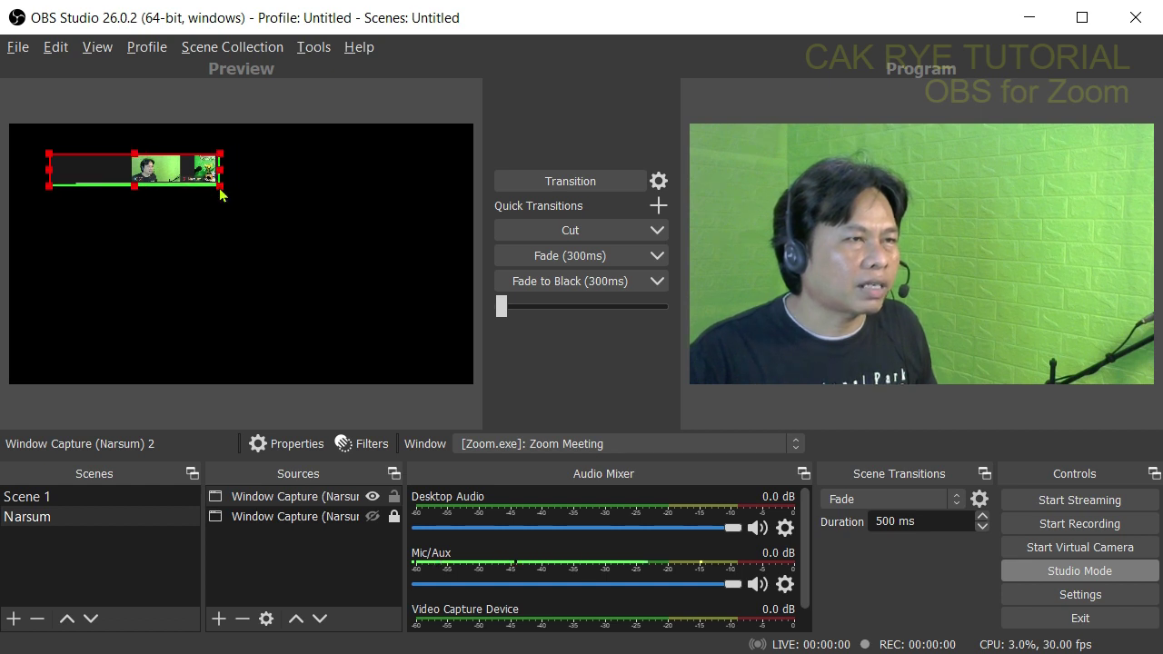
{"action": "left_click_drag", "start_coordinate": [50, 166], "coordinate": [194, 177]}
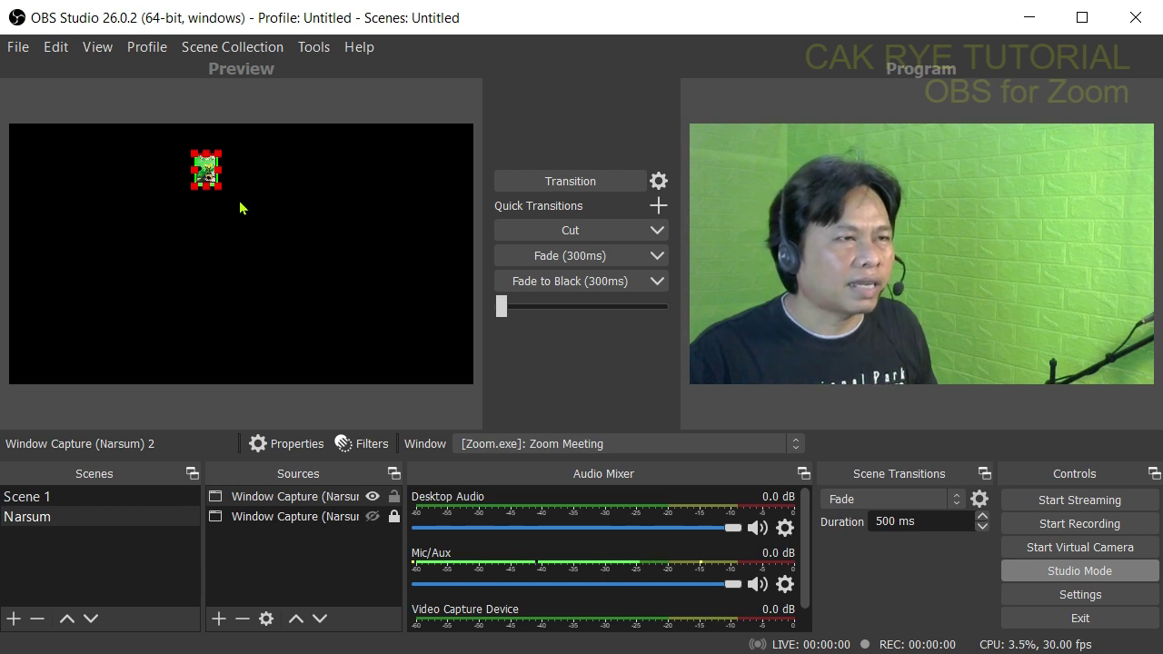
- Enlarge the cropped Narsum 1 capture to the full canvas height and align it with the canvas's left edge
{"action": "left_click_drag", "start_coordinate": [221, 188], "coordinate": [328, 338]}
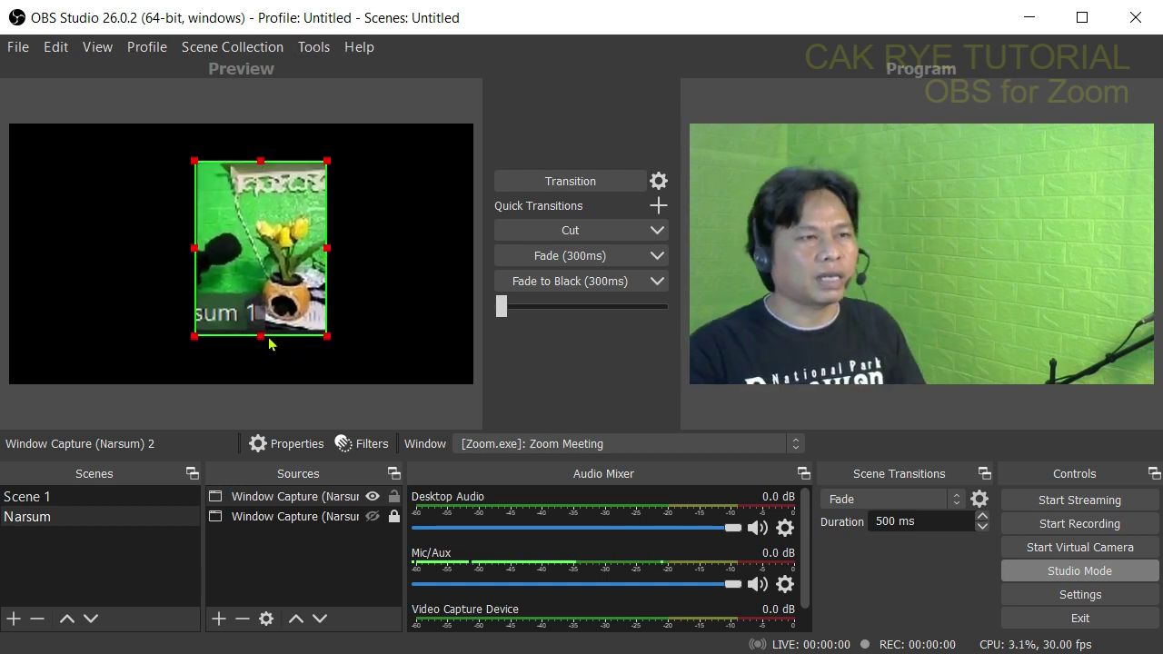
{"action": "key", "text": "ctrl+r"}
{"action": "left_click", "coordinate": [286, 304]}
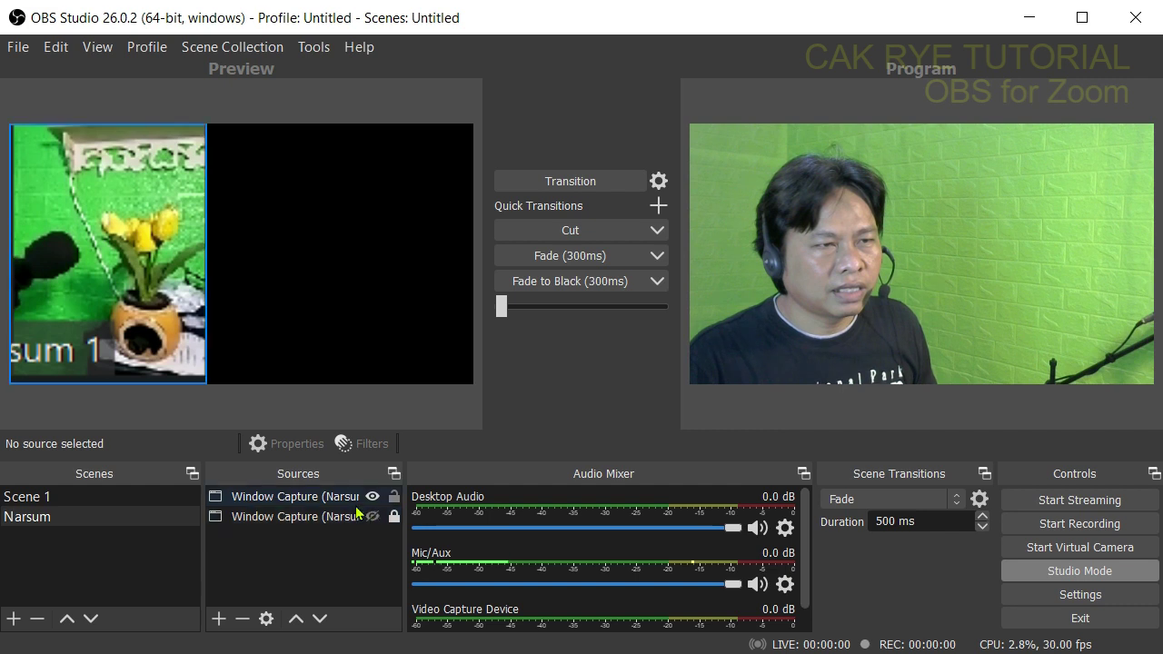
- Show and unlock the original Zoom window capture, and hide and lock the Narsum 1 duplicate
{"action": "left_click", "coordinate": [280, 523]}
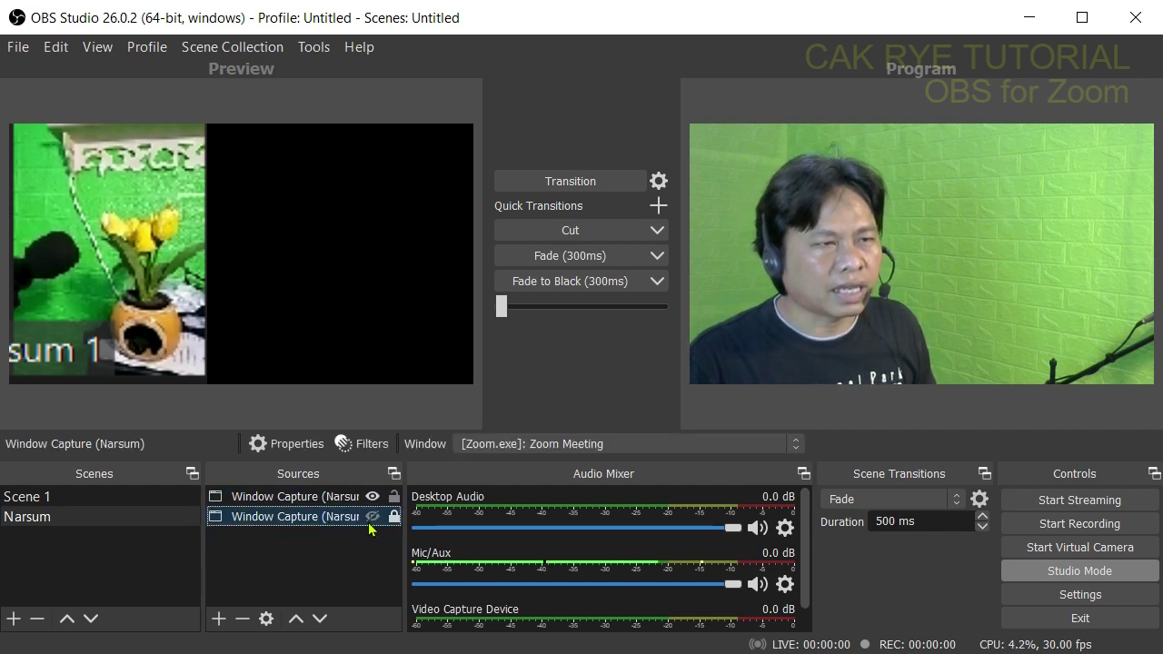
{"action": "left_click", "coordinate": [372, 517]}
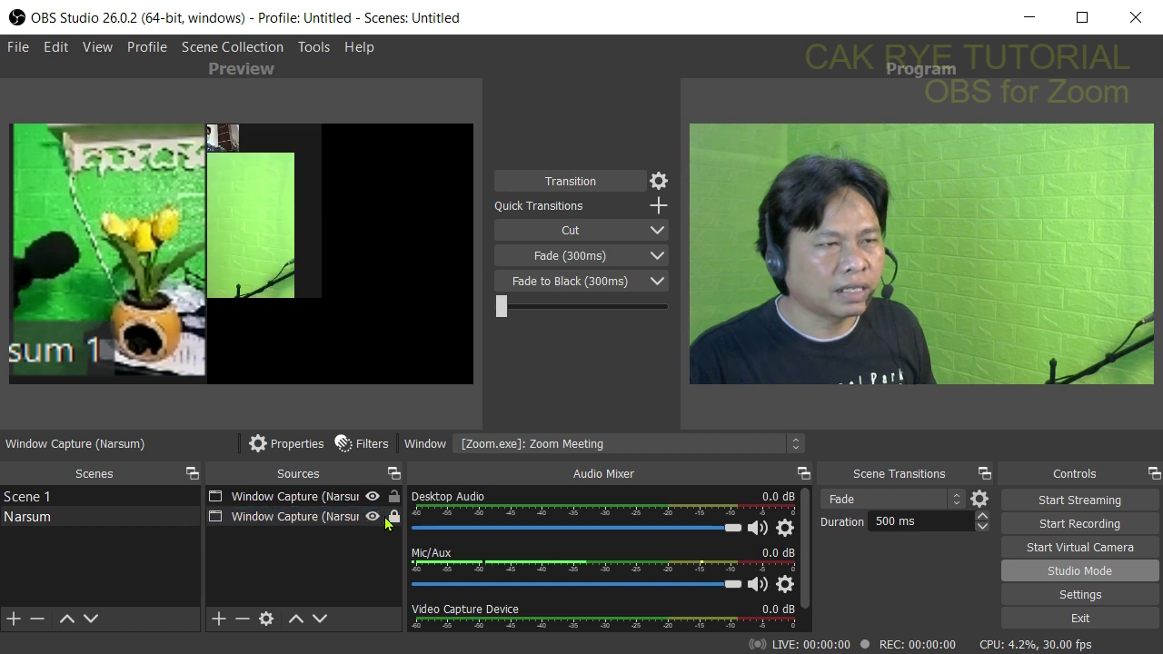
{"action": "left_click", "coordinate": [394, 518]}
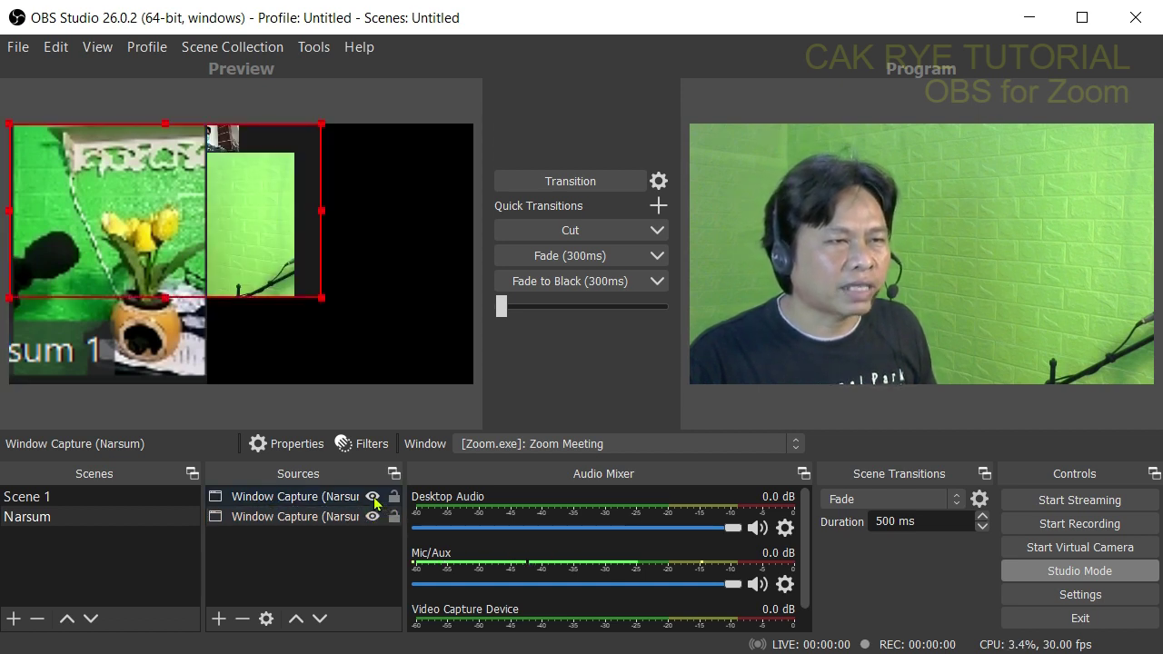
{"action": "left_click", "coordinate": [373, 497]}
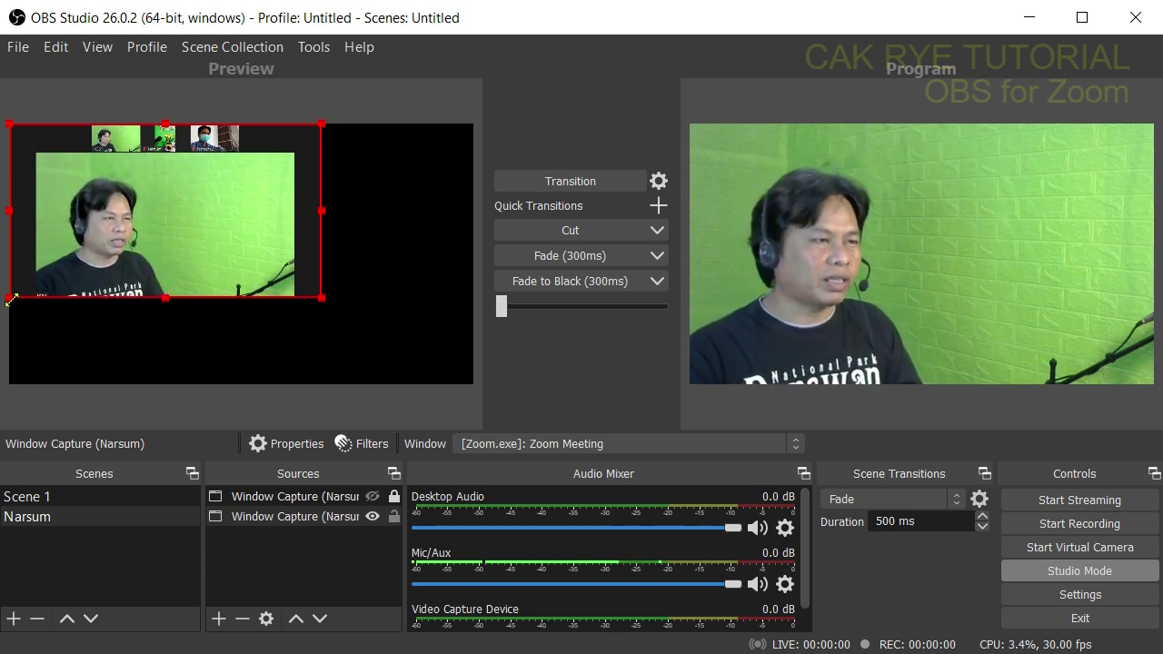
- Crop the original Zoom window capture down to the Narsum 2 video thumbnail
{"action": "key", "text": "alt"}
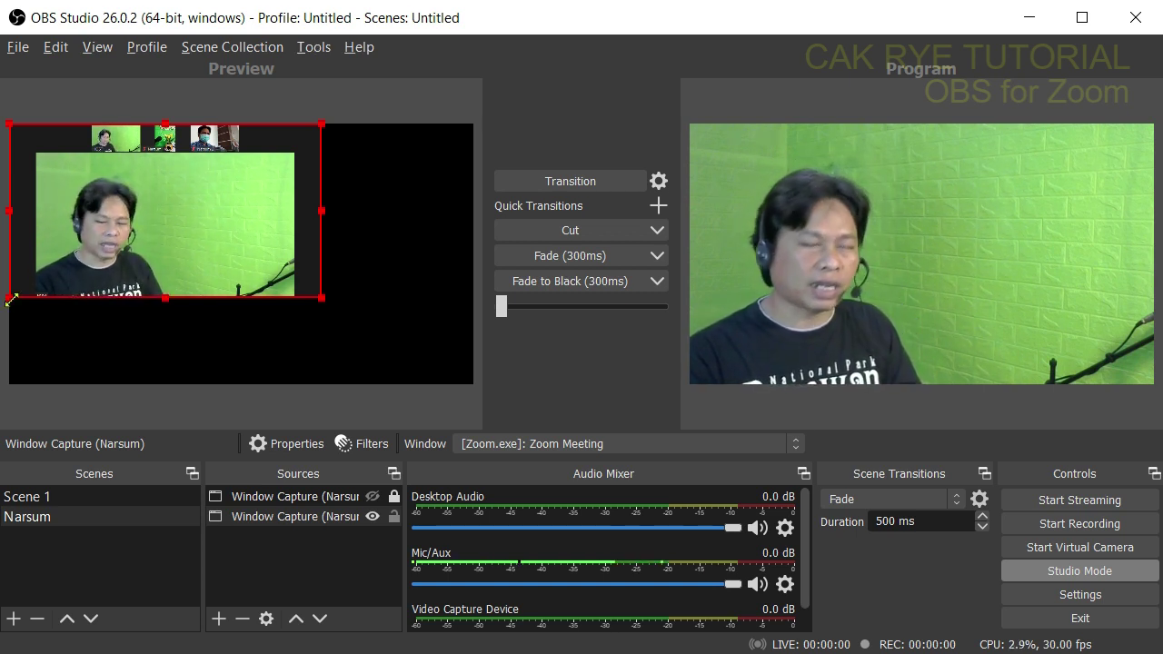
{"action": "left_click_drag", "start_coordinate": [11, 300], "coordinate": [189, 192]}
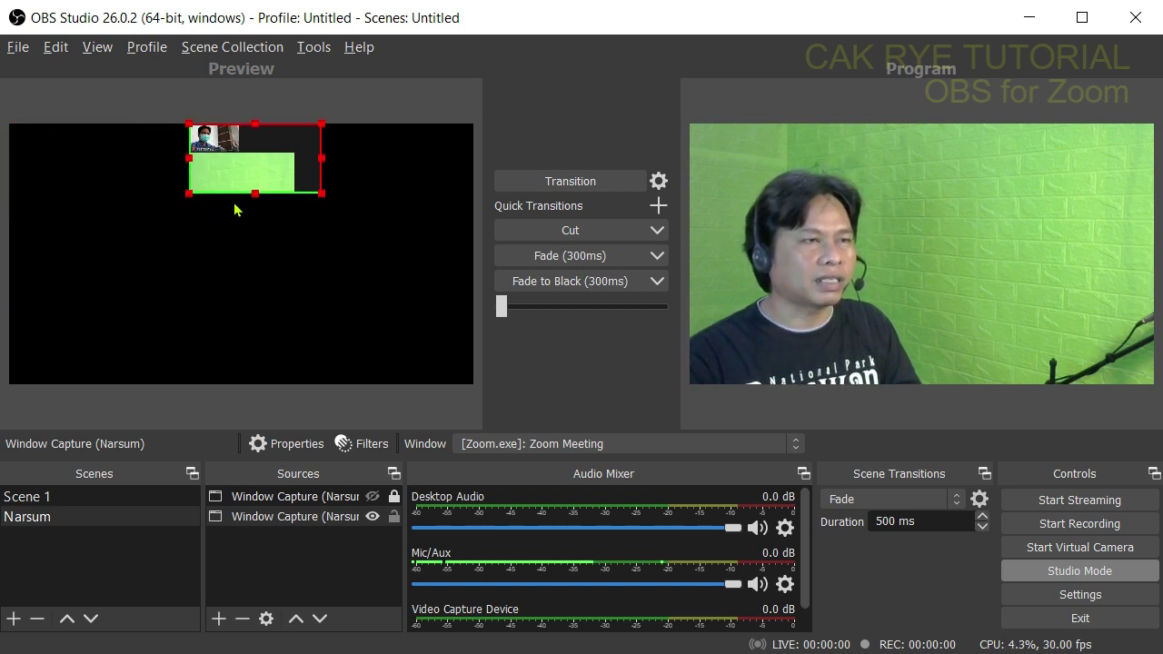
{"action": "left_click_drag", "start_coordinate": [324, 158], "coordinate": [202, 153]}
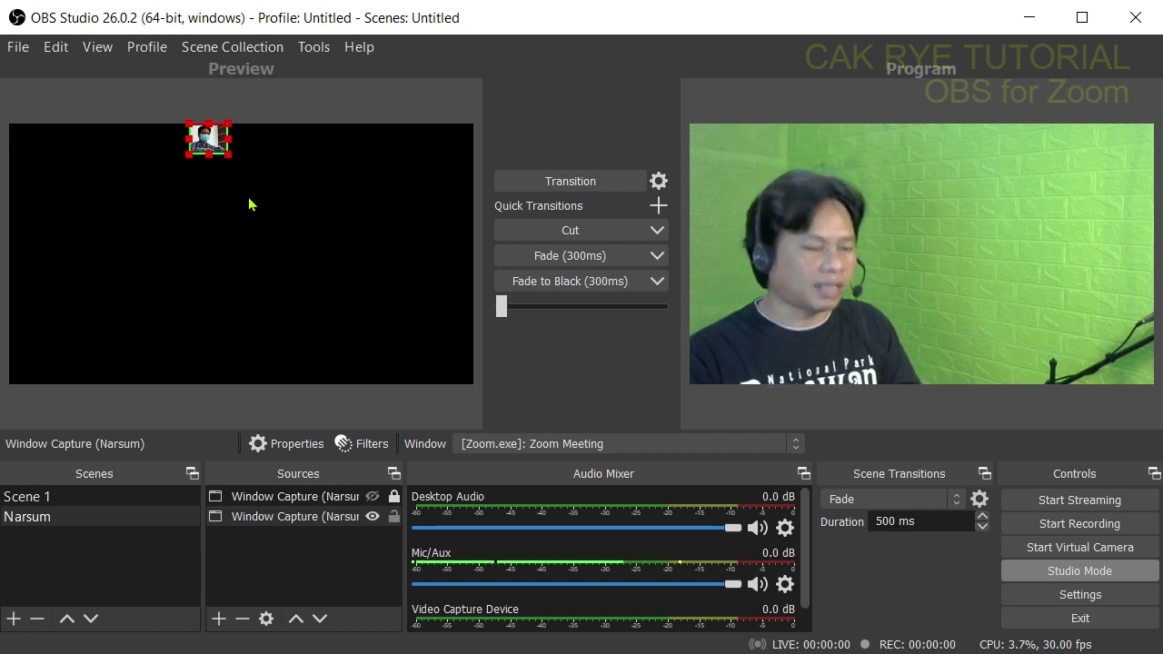
- Enlarge the Narsum 2 capture and trim the leftover borders around the speaker on all sides
{"action": "left_click_drag", "start_coordinate": [229, 156], "coordinate": [361, 331]}
{"action": "left_click_drag", "start_coordinate": [447, 228], "coordinate": [378, 233]}
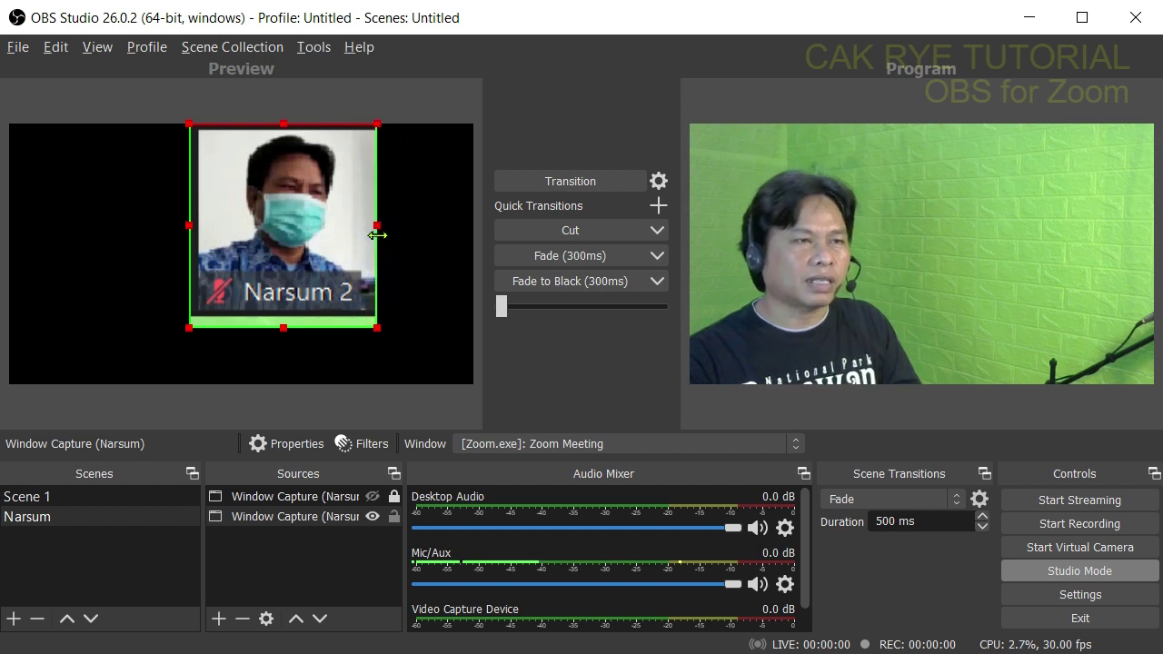
{"action": "left_click_drag", "start_coordinate": [189, 225], "coordinate": [204, 225]}
{"action": "left_click_drag", "start_coordinate": [290, 123], "coordinate": [290, 128]}
{"action": "left_click_drag", "start_coordinate": [291, 328], "coordinate": [291, 313]}
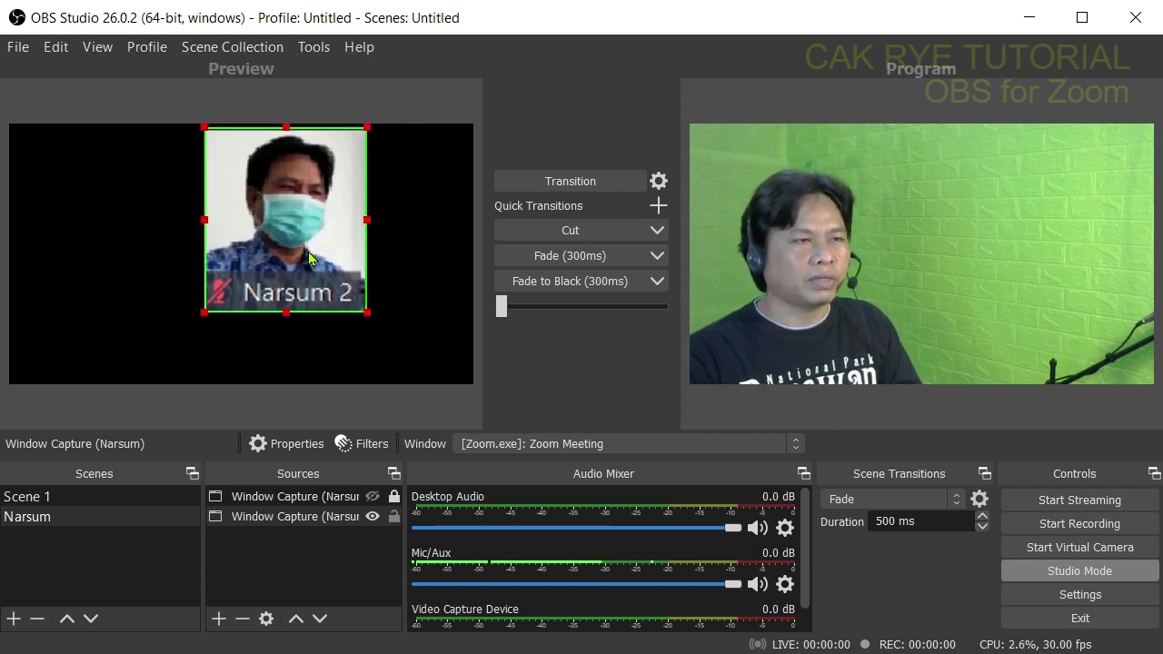
- Move the Narsum 2 capture to the canvas's right edge and enlarge it to the full canvas height
{"action": "left_click_drag", "start_coordinate": [359, 268], "coordinate": [466, 269]}
{"action": "left_click_drag", "start_coordinate": [312, 306], "coordinate": [246, 398]}
{"action": "left_click", "coordinate": [132, 306]}
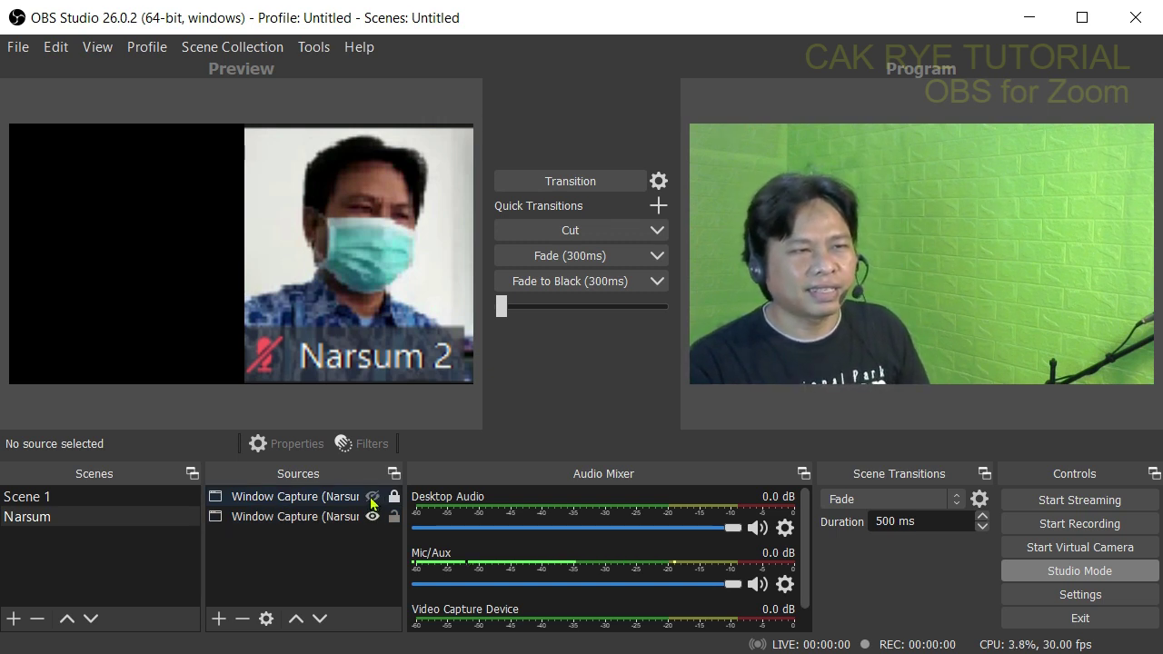
- Show and unlock the Narsum 1 capture, trim its top edge and enlarge it to nearly match the Narsum 2 capture's width
{"action": "left_click", "coordinate": [371, 498]}
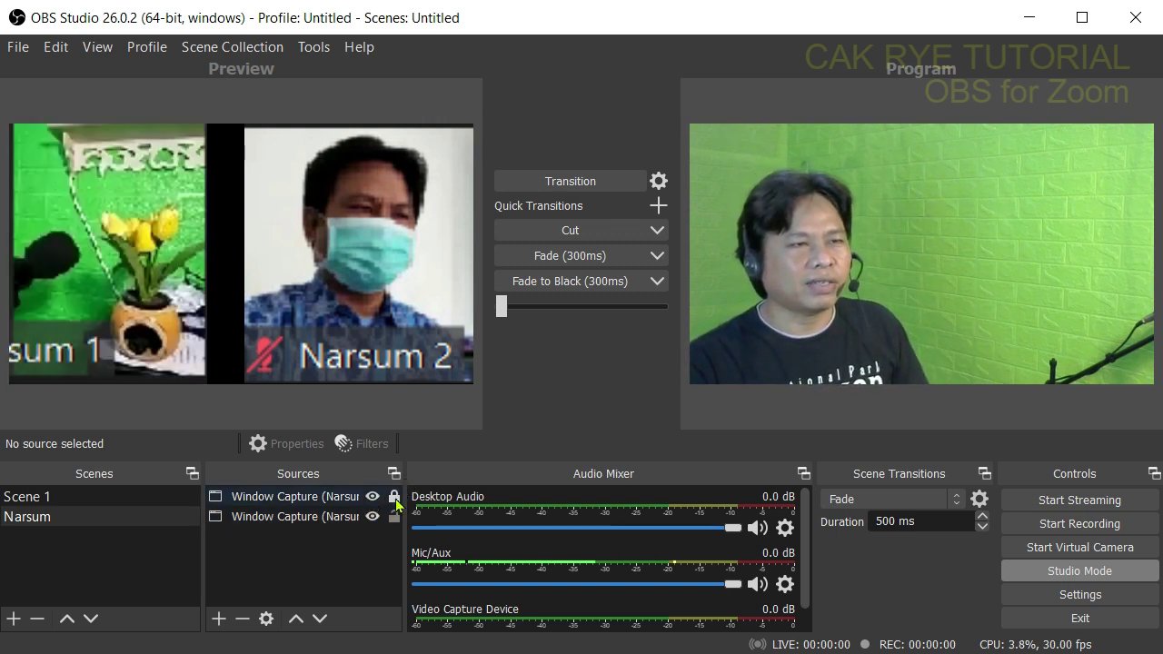
{"action": "left_click", "coordinate": [116, 140]}
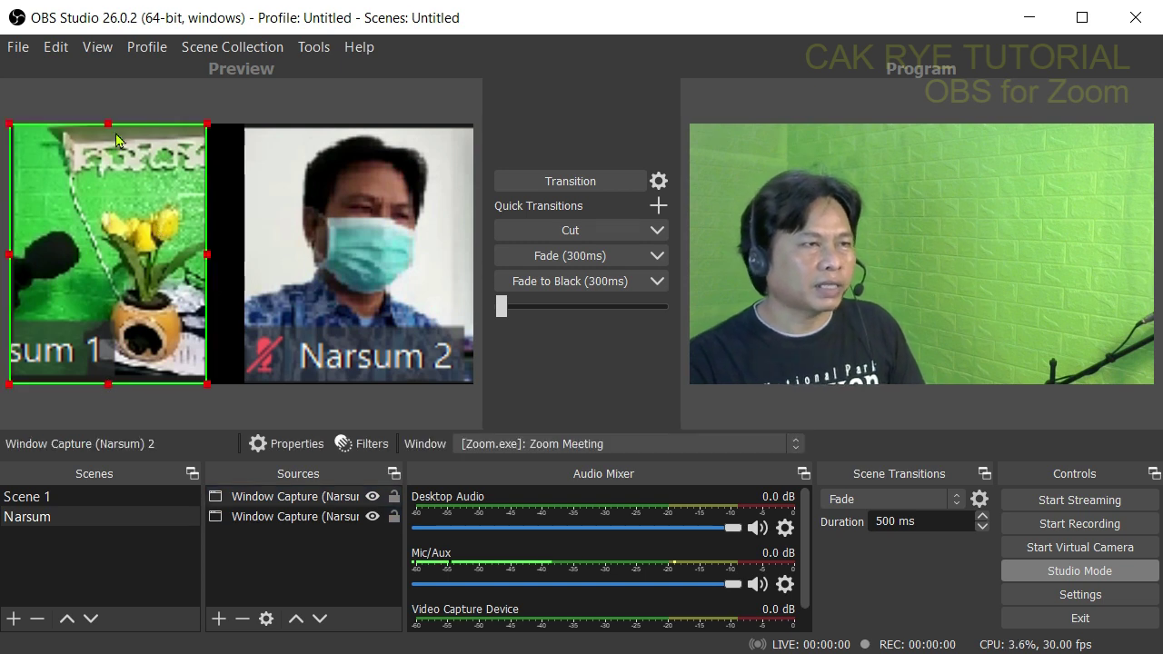
{"action": "left_click_drag", "start_coordinate": [116, 140], "coordinate": [111, 127]}
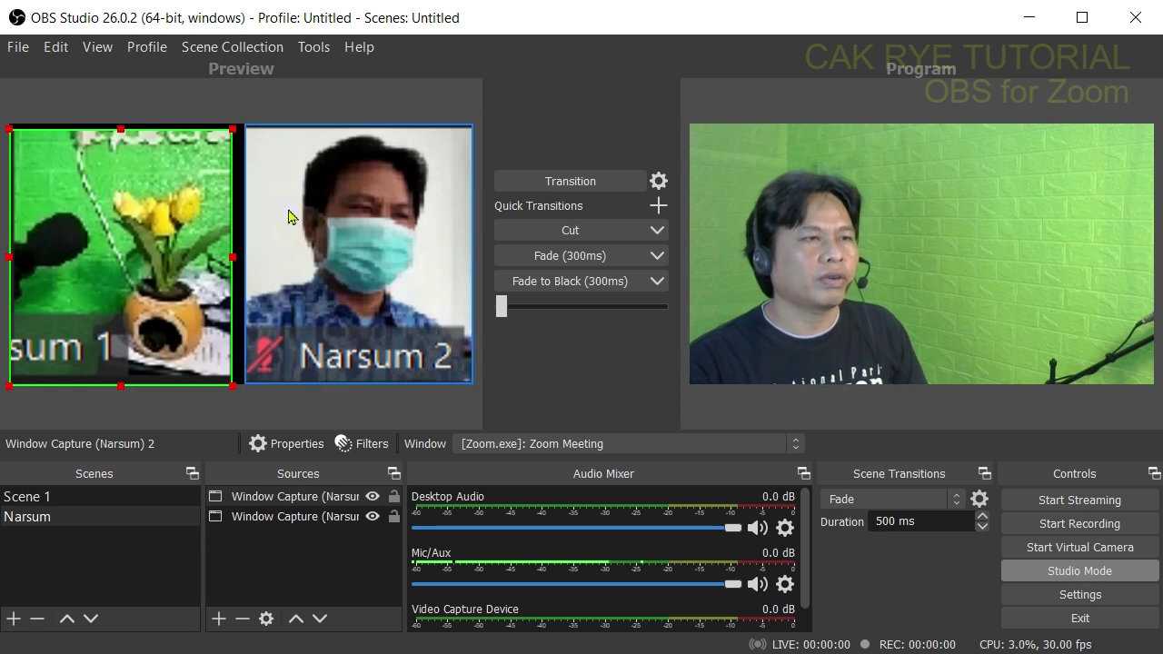
{"action": "left_click", "coordinate": [258, 99]}
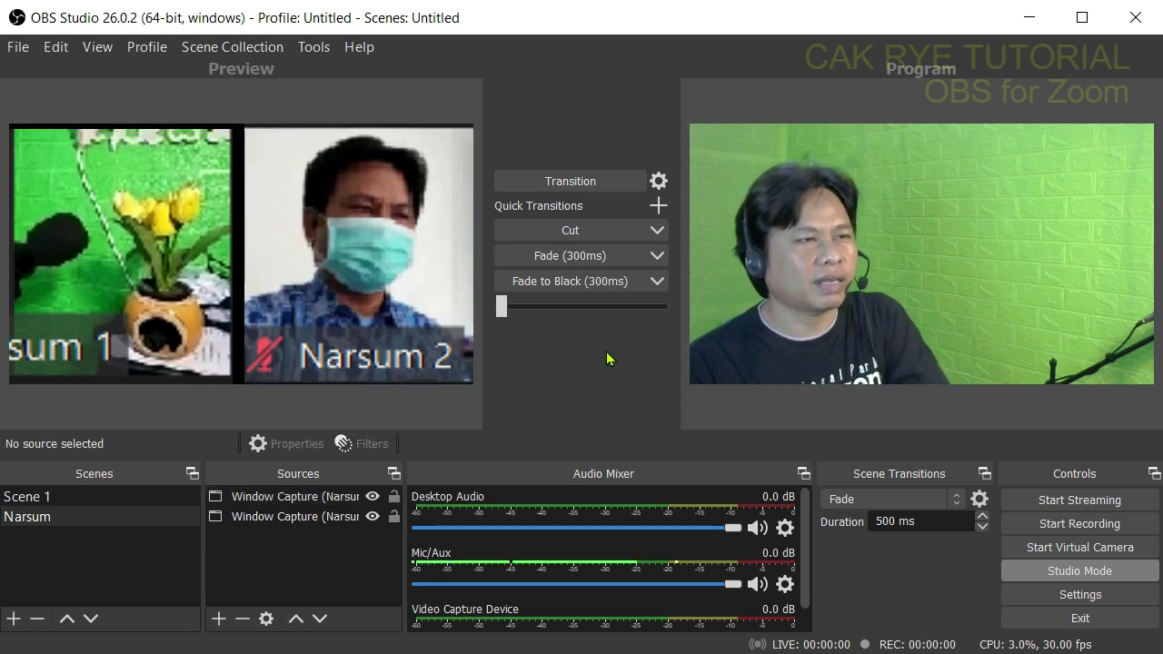
- Trim the dark left border of the Narsum 1 capture and fit it against the canvas's left edge
{"action": "left_click", "coordinate": [349, 260]}
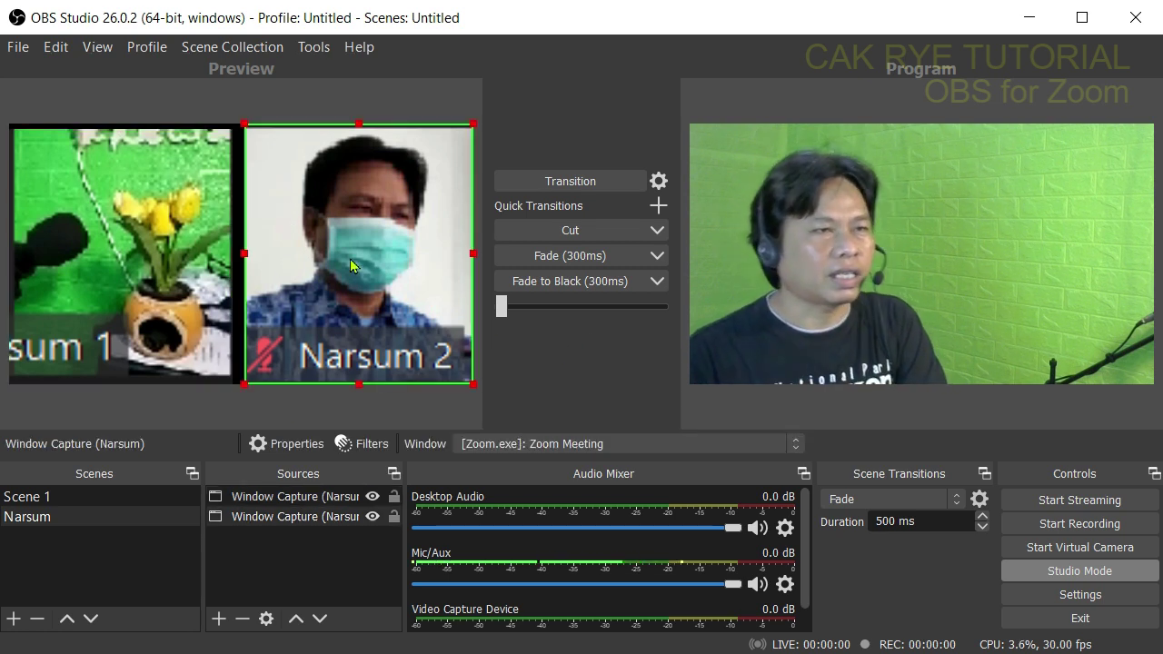
{"action": "left_click", "coordinate": [15, 259]}
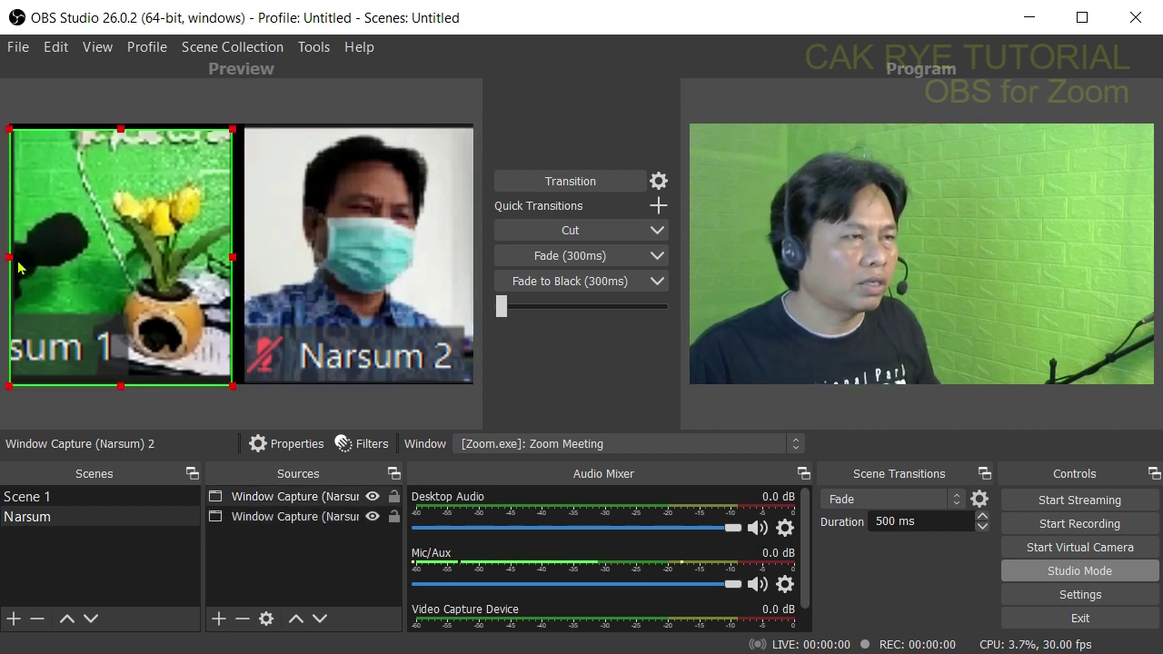
{"action": "left_click_drag", "start_coordinate": [12, 257], "coordinate": [76, 246]}
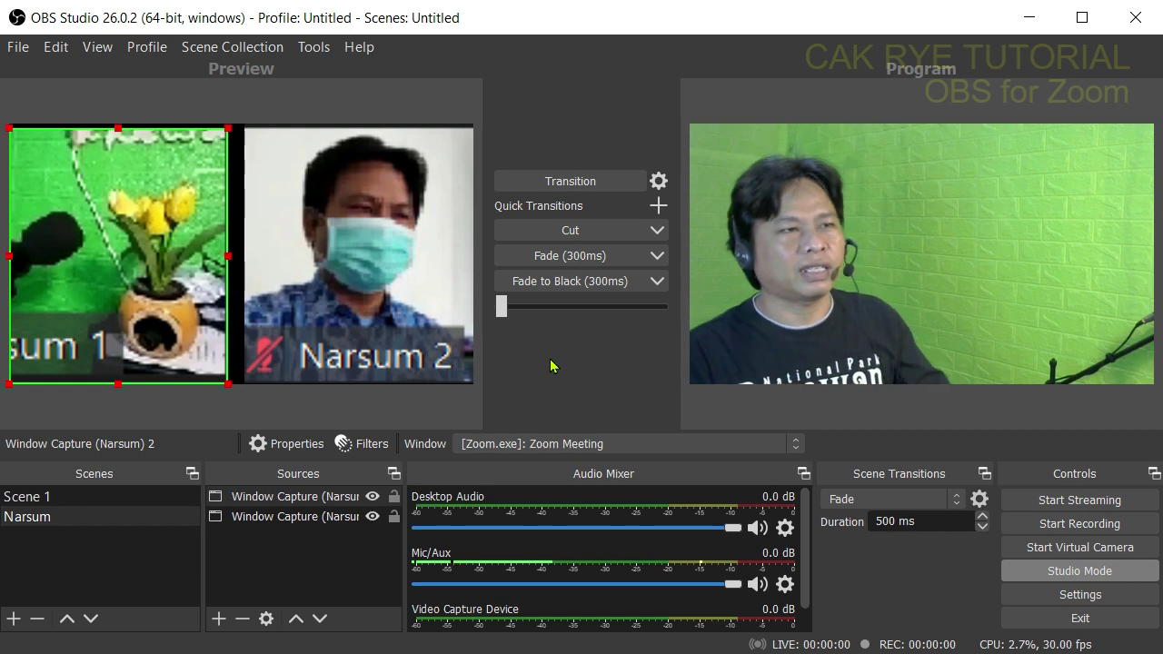
- Transition the Narsum scene to the program output and load that scene back into the preview
{"action": "left_click", "coordinate": [586, 182]}
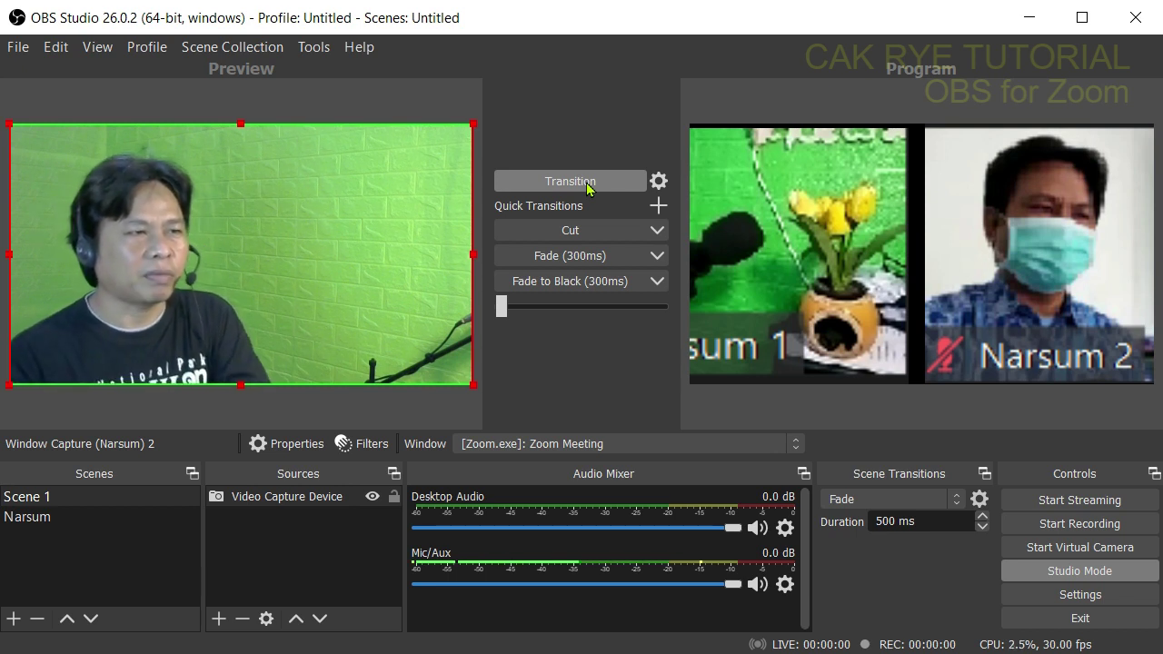
{"action": "left_click", "coordinate": [71, 520]}
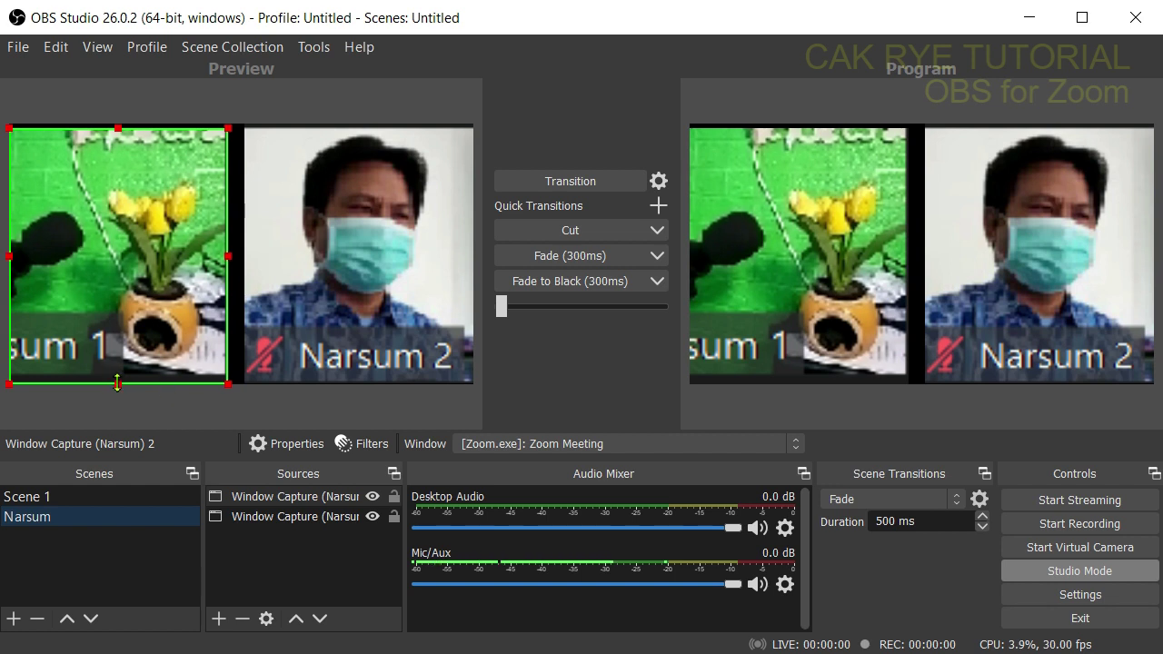
- Crop the name labels off the bottoms of both speaker captures and transition the revised scene to the program output
{"action": "key", "text": "alt"}
{"action": "left_click_drag", "start_coordinate": [117, 383], "coordinate": [127, 325]}
{"action": "left_click", "coordinate": [329, 311]}
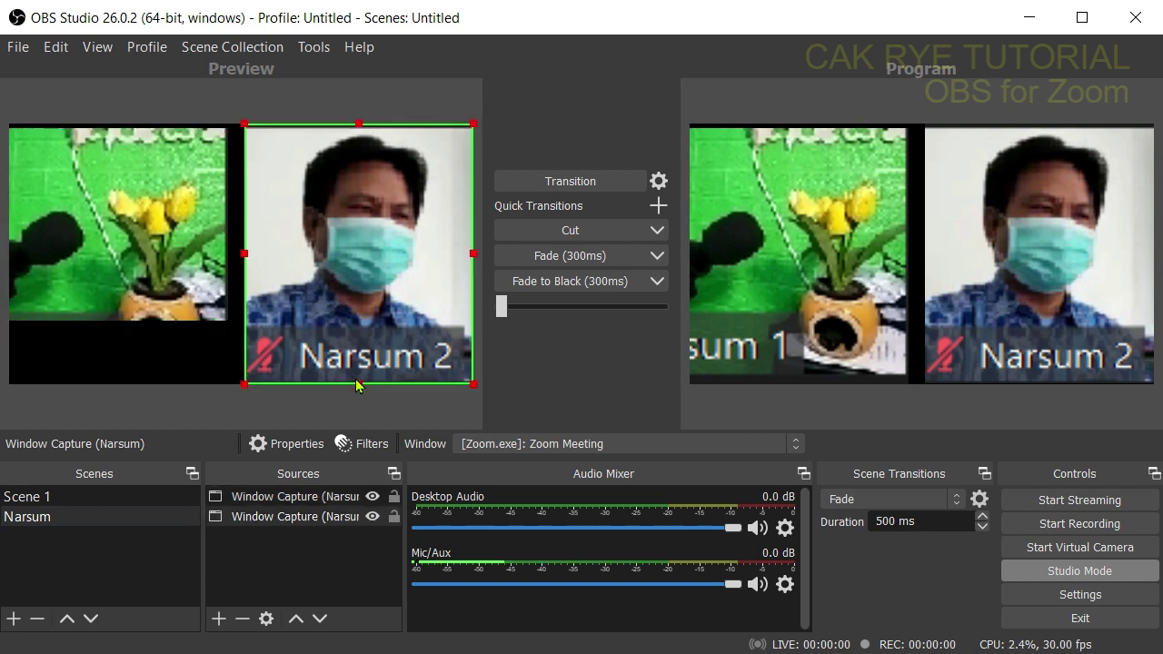
{"action": "left_click_drag", "start_coordinate": [360, 382], "coordinate": [363, 324]}
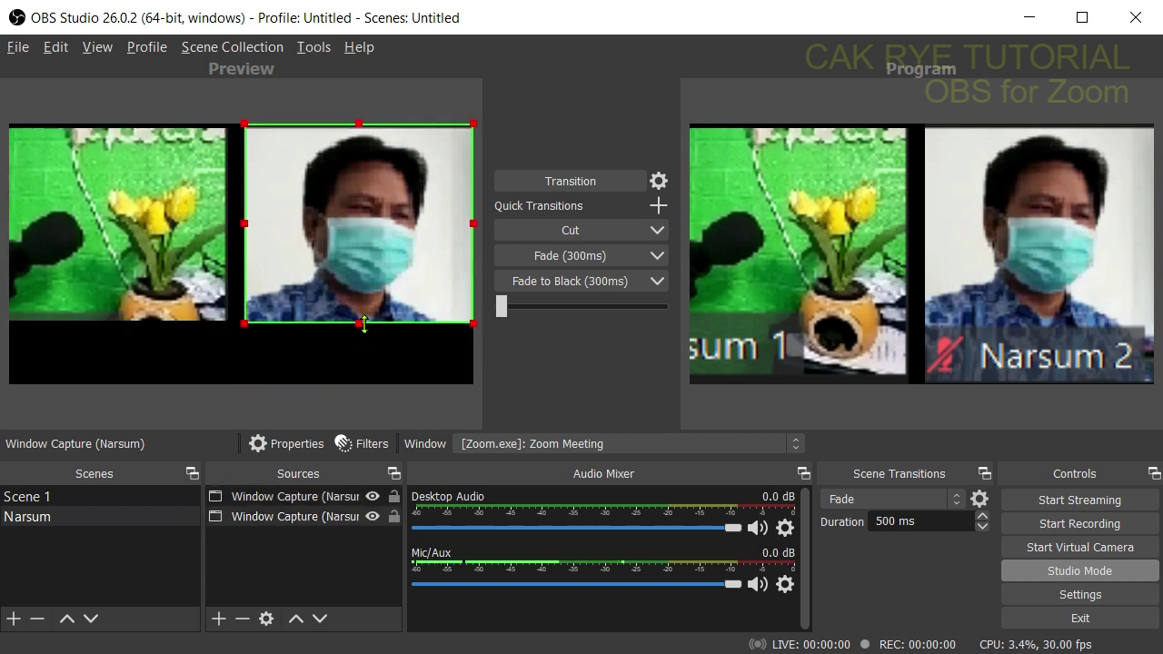
{"action": "left_click", "coordinate": [337, 363]}
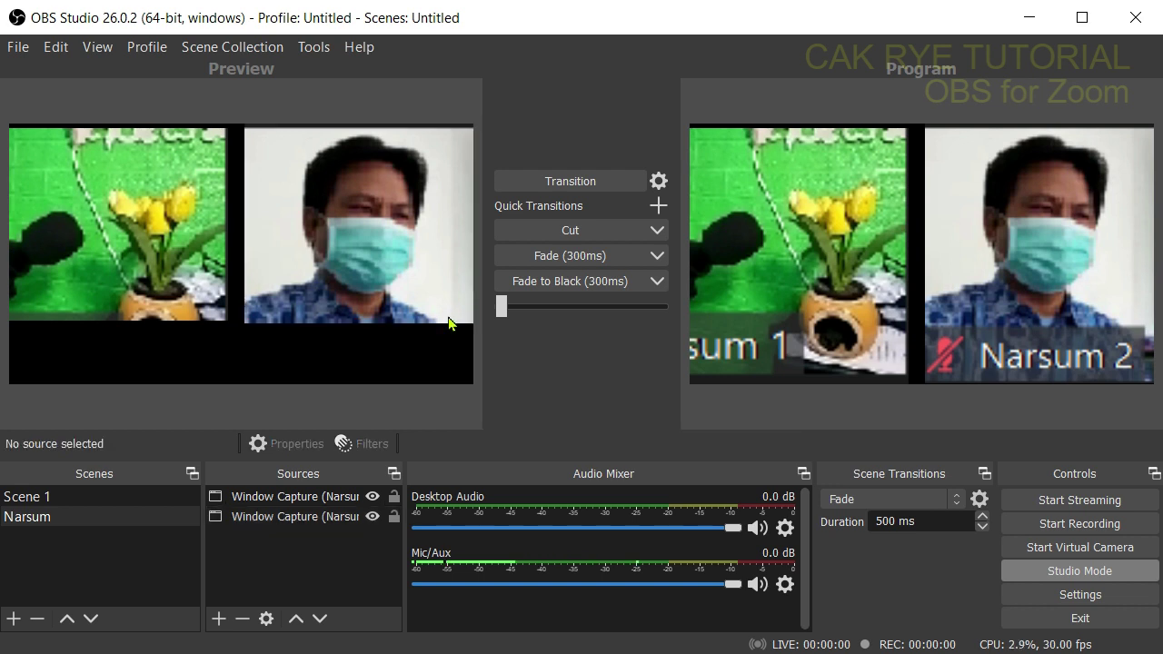
{"action": "left_click", "coordinate": [574, 186]}
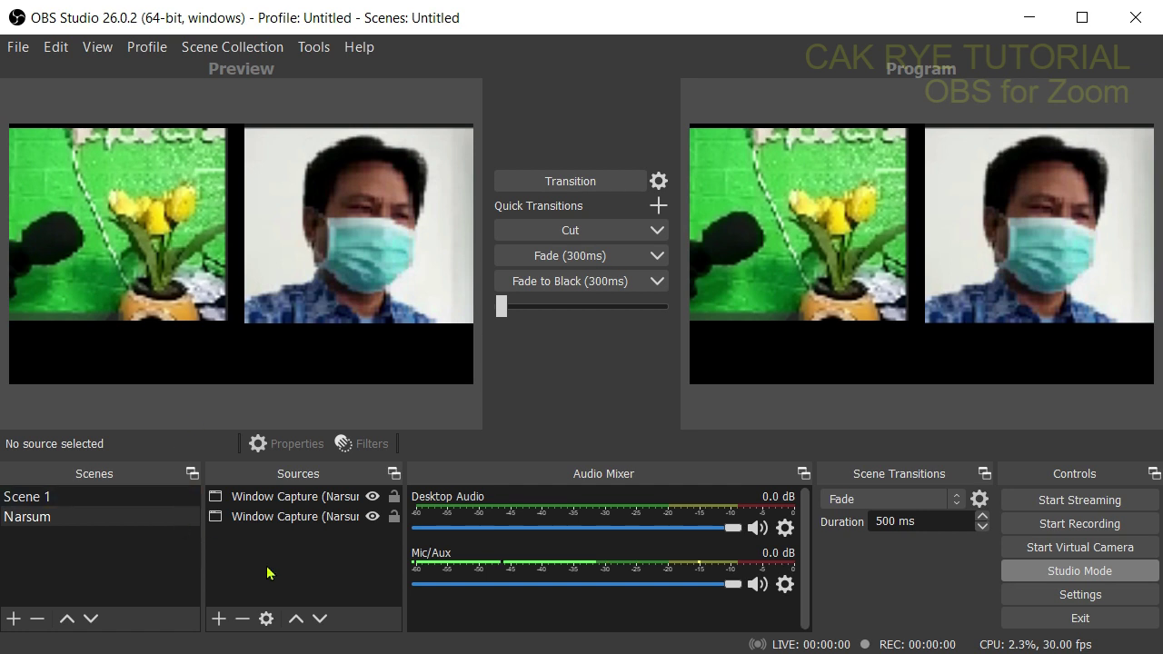
- Add a Text (GDI+) source named "Text 1" to the Narsum scene
{"action": "left_click", "coordinate": [219, 620]}
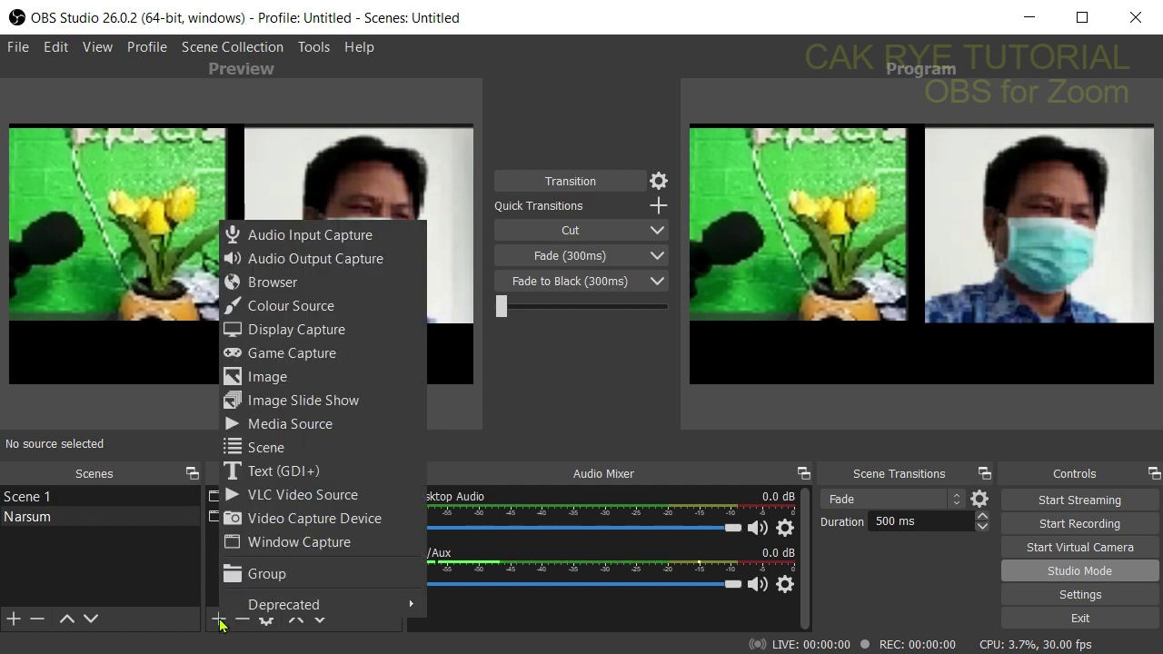
{"action": "left_click", "coordinate": [284, 471]}
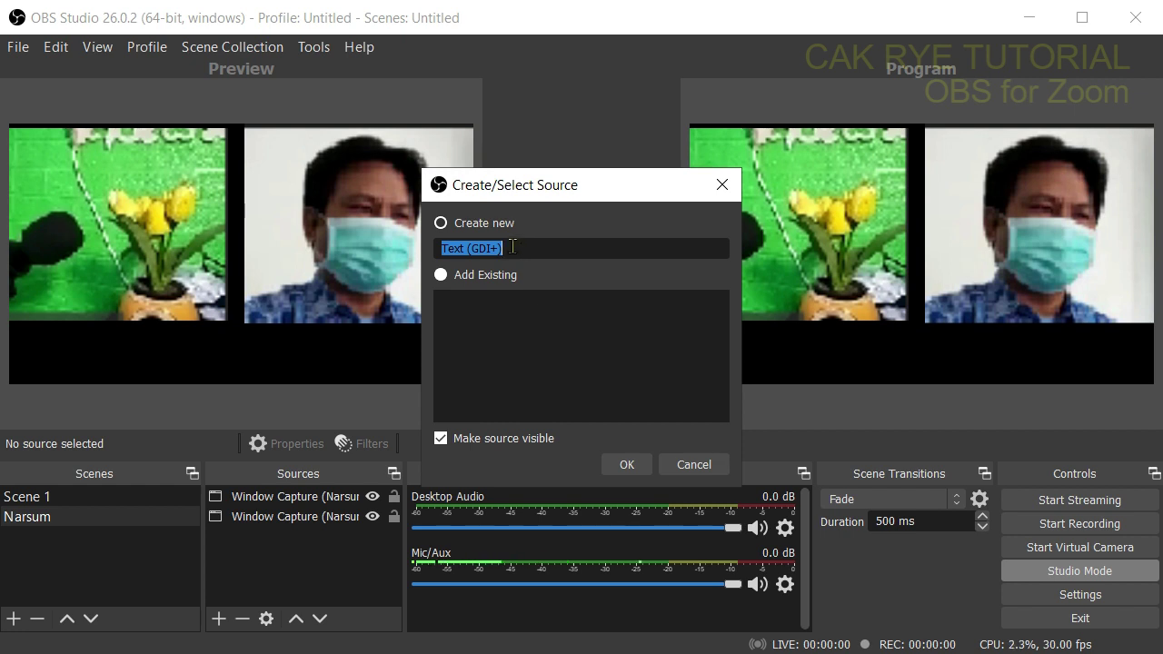
{"action": "left_click_drag", "start_coordinate": [512, 246], "coordinate": [467, 248]}
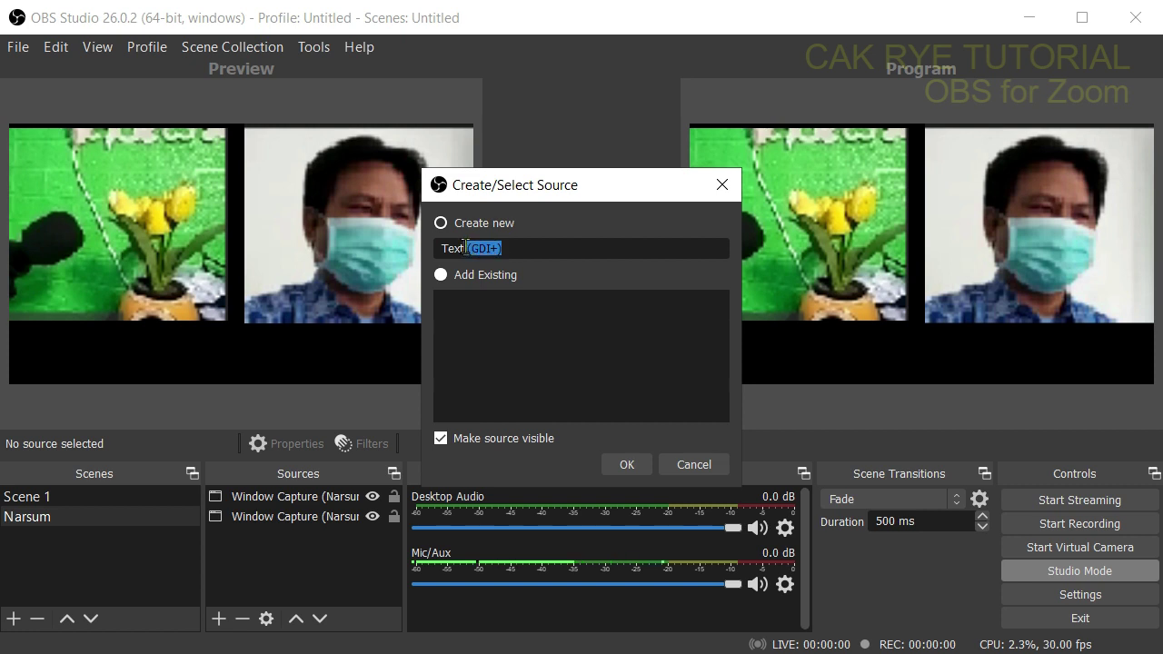
{"action": "type", "text": "1"}
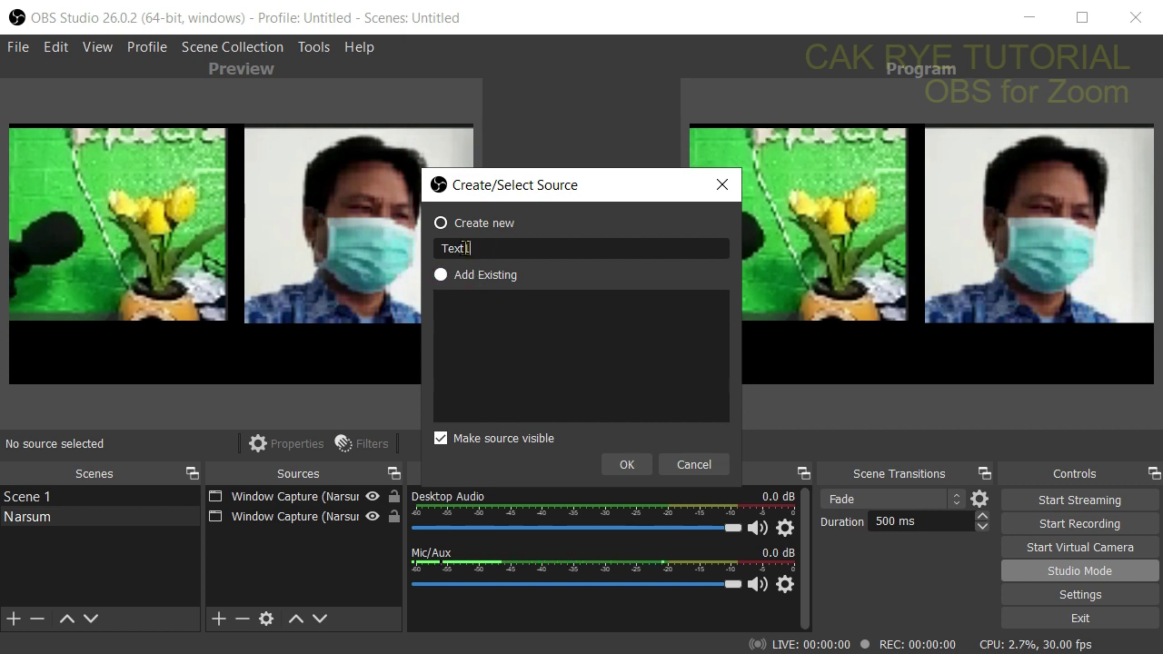
{"action": "key", "text": "Left"}
{"action": "left_click", "coordinate": [631, 466]}
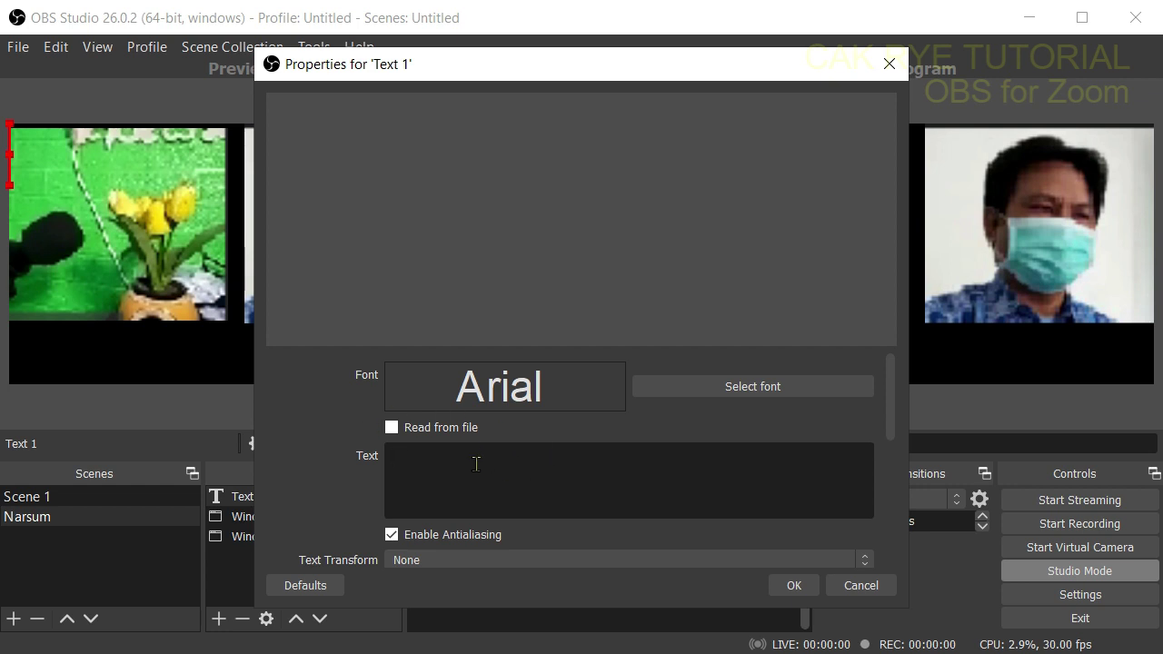
- Enter "Narasumber Bimtek Pembelajaran Jarak Jauh *" as the content of the Text 1 source and confirm its properties
{"action": "type", "text": "Narasu"}
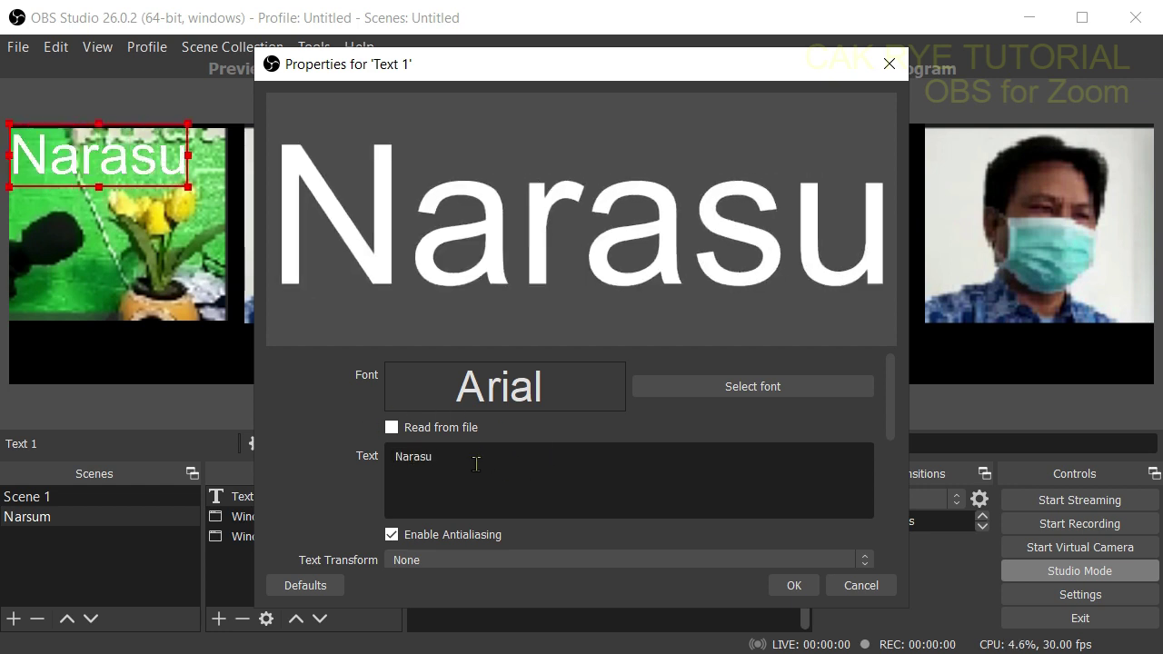
{"action": "type", "text": "mber "}
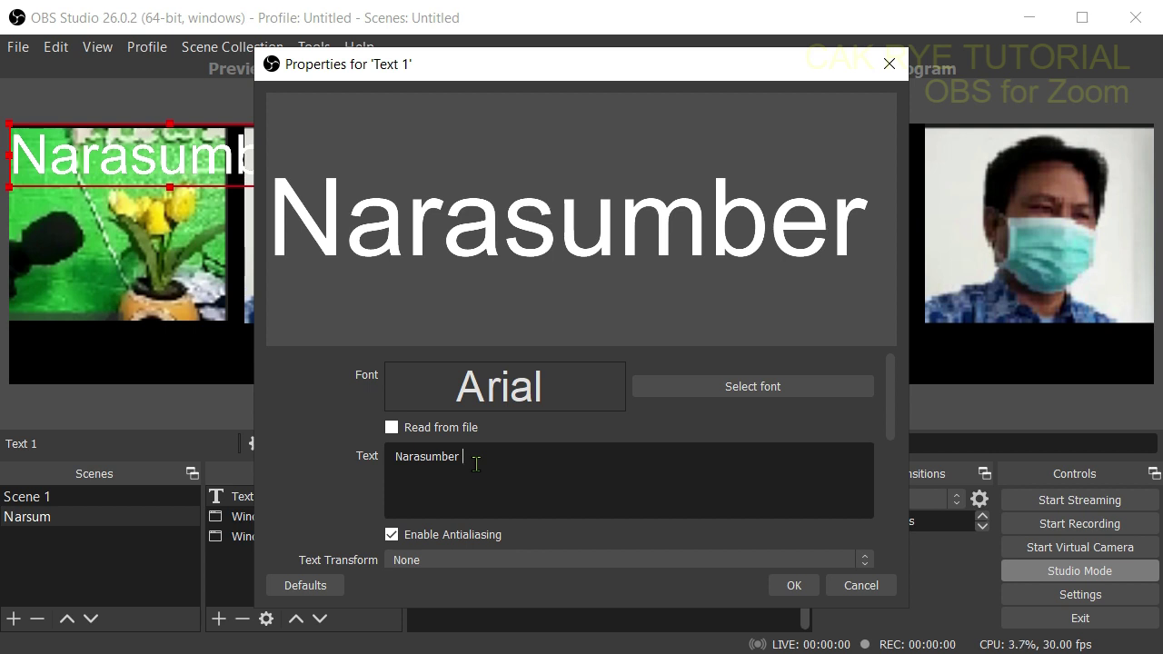
{"action": "type", "text": "Bimtek"}
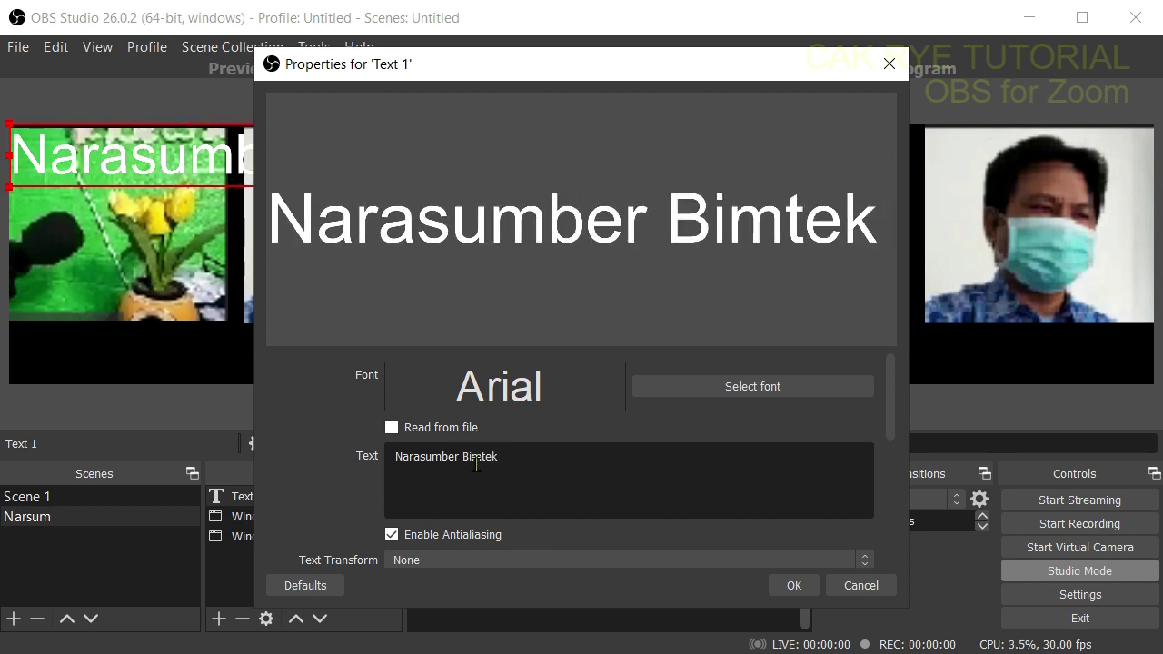
{"action": "type", "text": " P"}
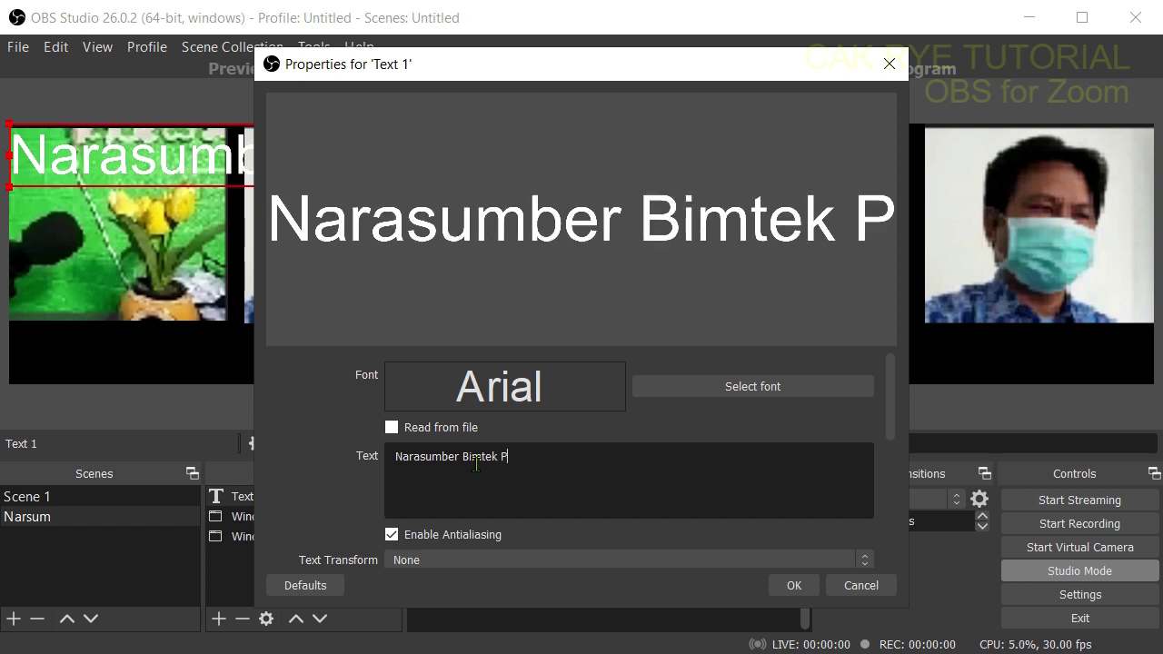
{"action": "type", "text": "embelaja"}
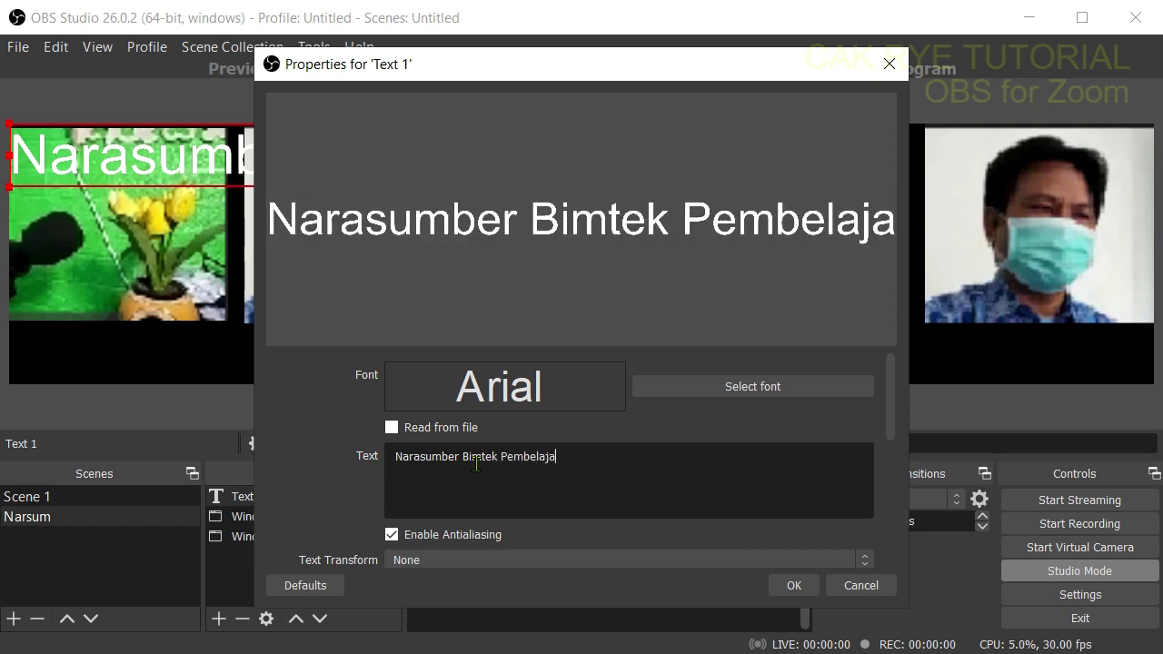
{"action": "type", "text": "ran Ja"}
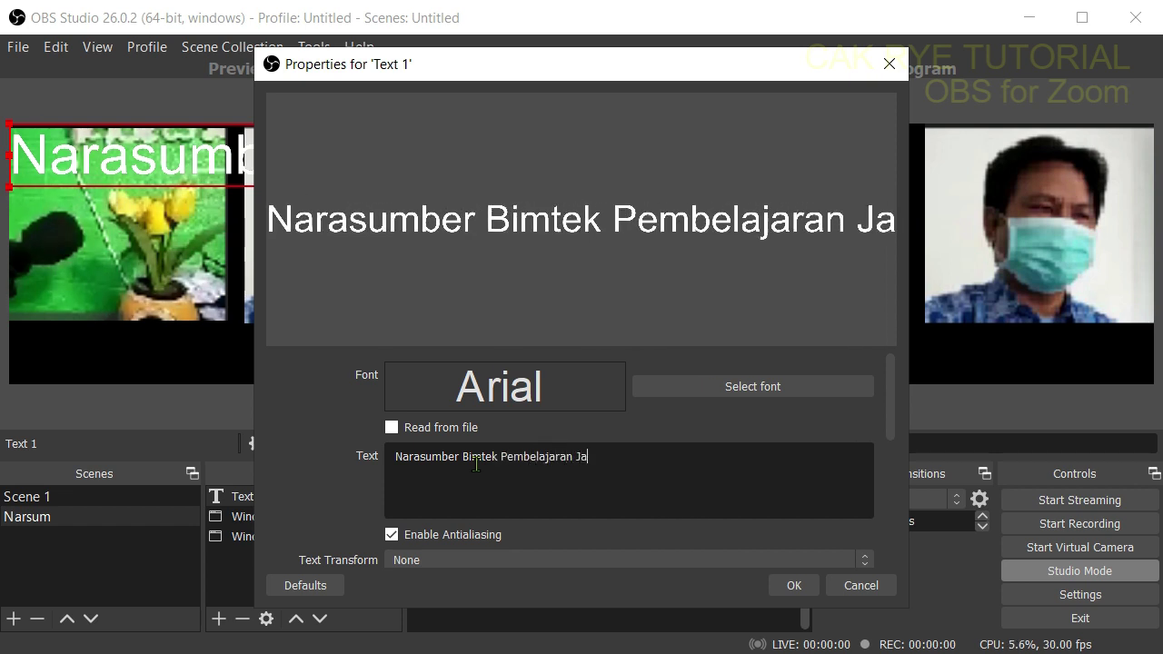
{"action": "type", "text": "rak Jauh"}
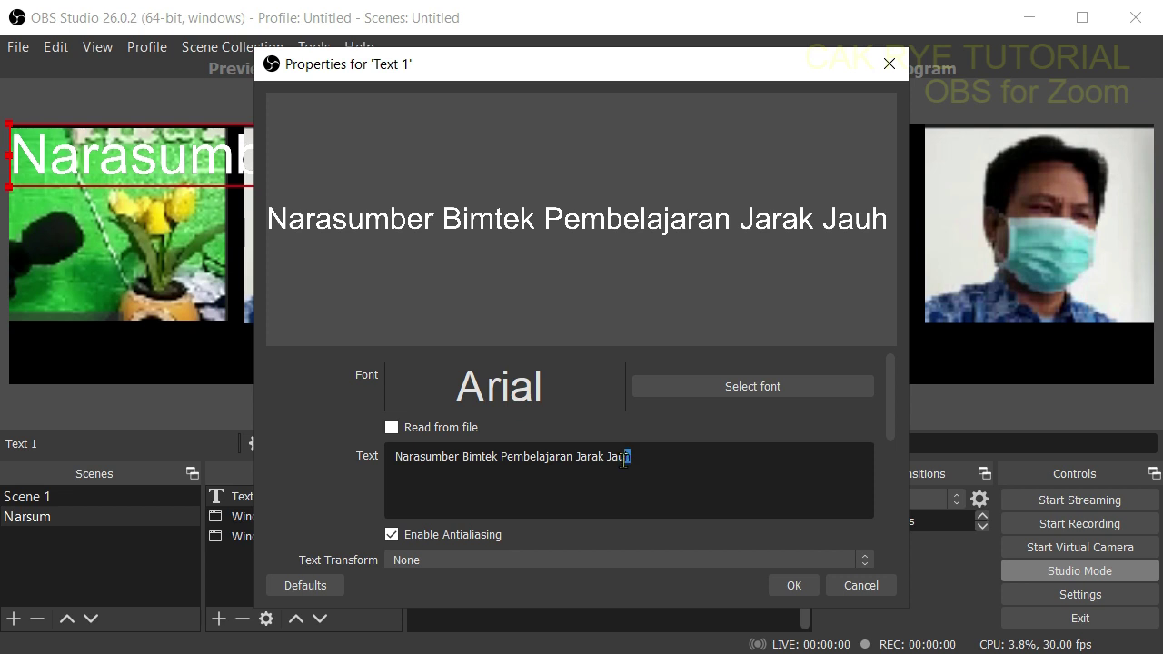
{"action": "left_click", "coordinate": [395, 456]}
{"action": "type", "text": "*"}
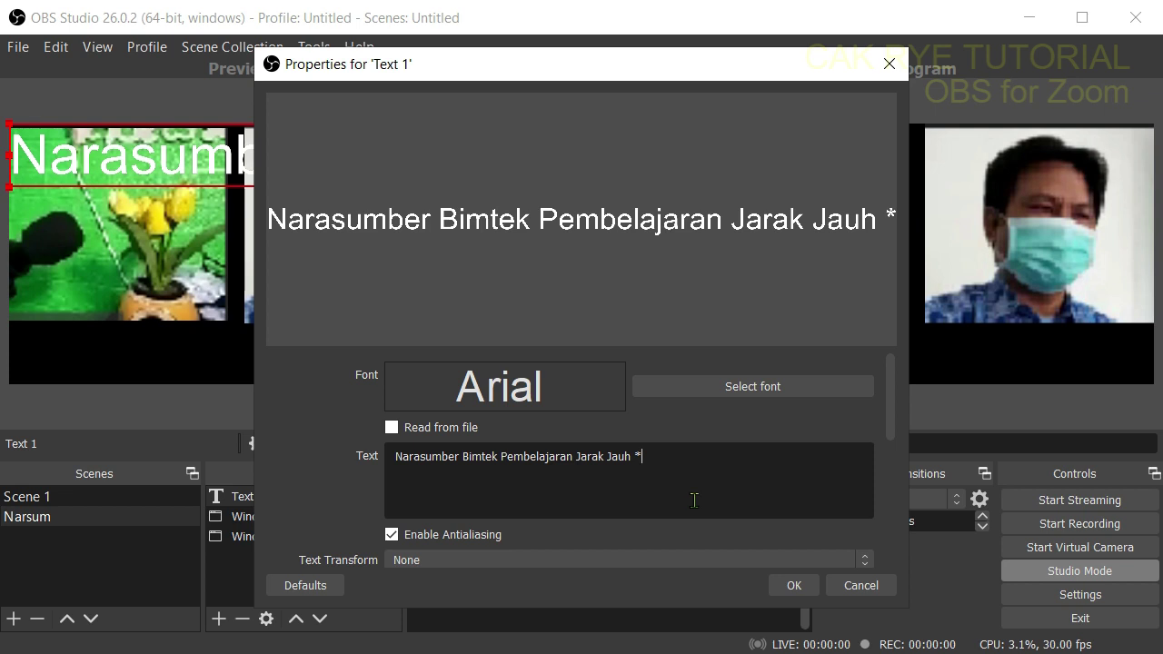
{"action": "left_click", "coordinate": [791, 587]}
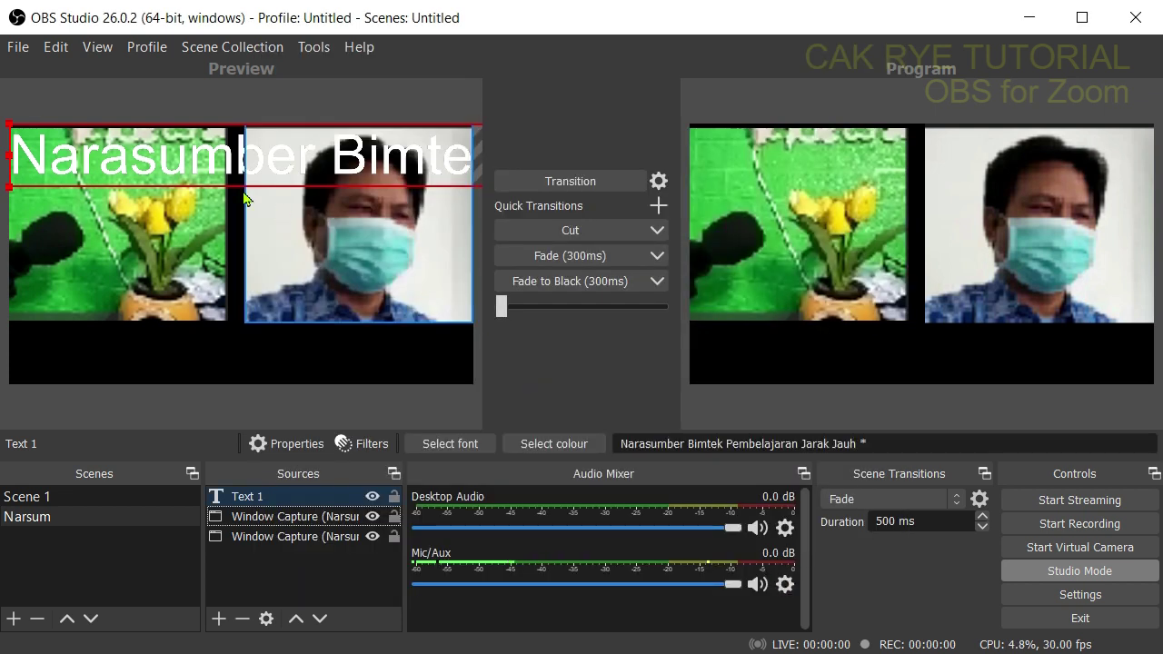
- Scale the title text down and place it in the black area below both speakers, starting at the canvas's left edge
{"action": "left_click", "coordinate": [114, 166]}
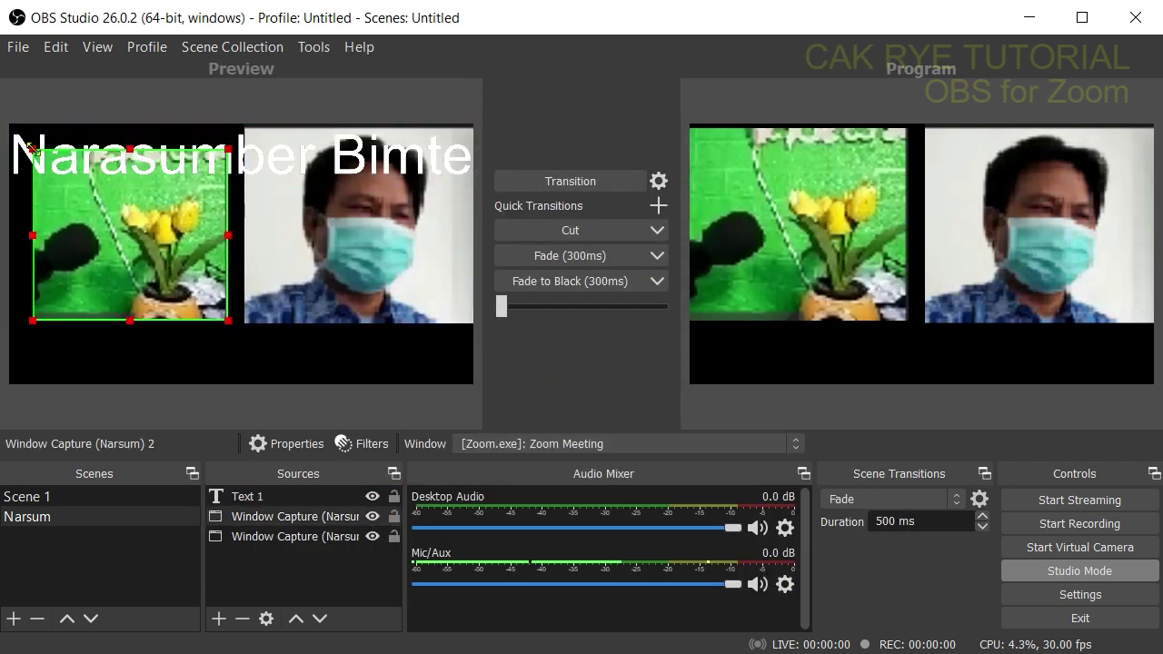
{"action": "left_click", "coordinate": [223, 163]}
{"action": "left_click_drag", "start_coordinate": [223, 164], "coordinate": [191, 369]}
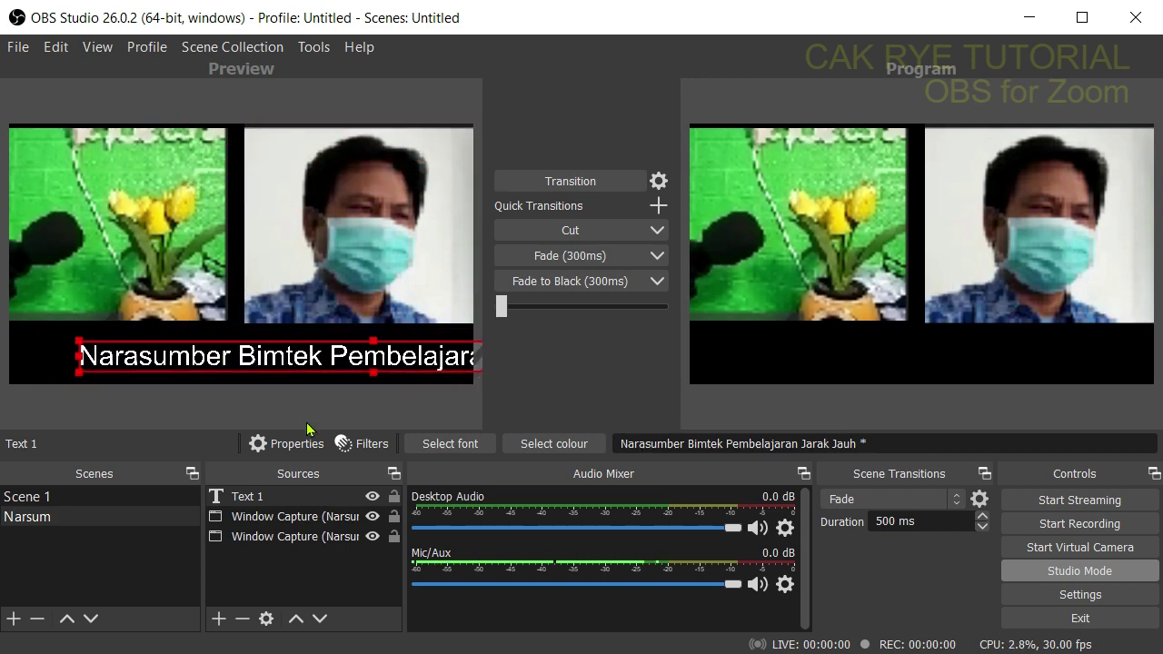
{"action": "left_click_drag", "start_coordinate": [264, 361], "coordinate": [200, 354]}
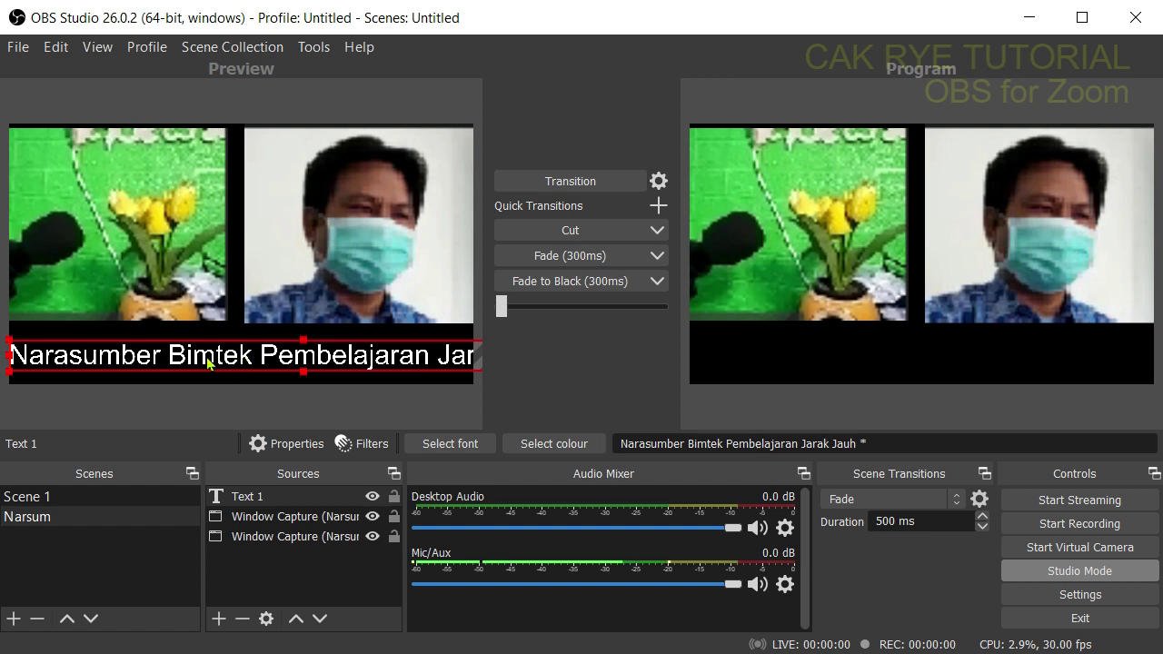
- Add a Scroll effect filter with its default name to the Text 1 source
{"action": "left_click", "coordinate": [253, 497]}
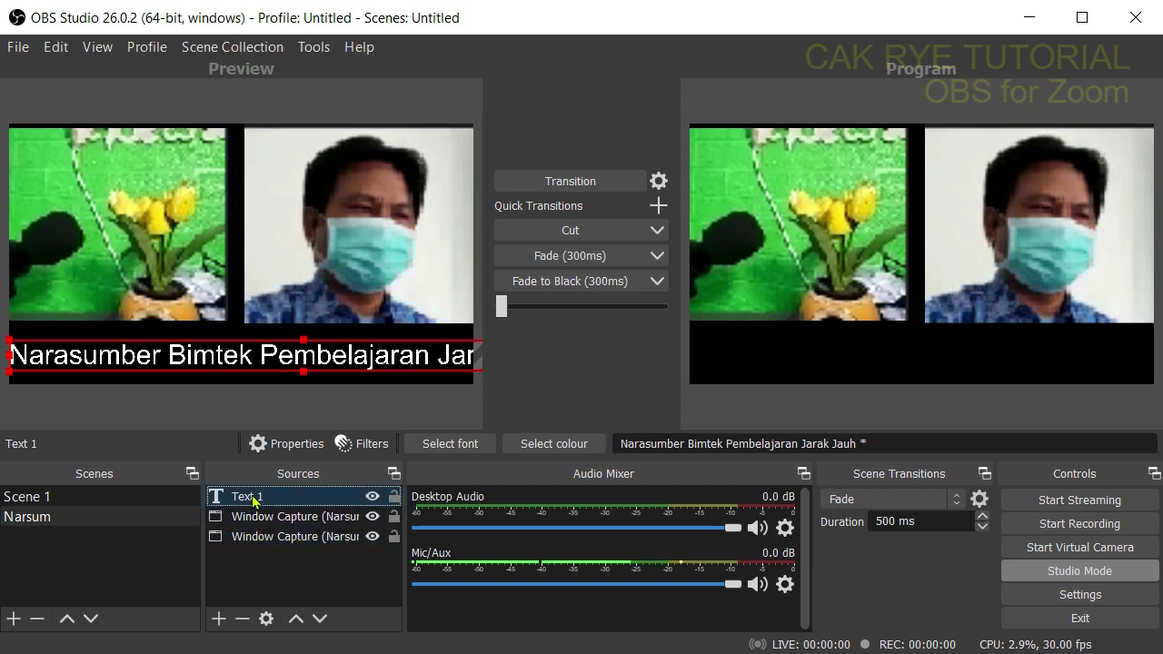
{"action": "left_click", "coordinate": [366, 444]}
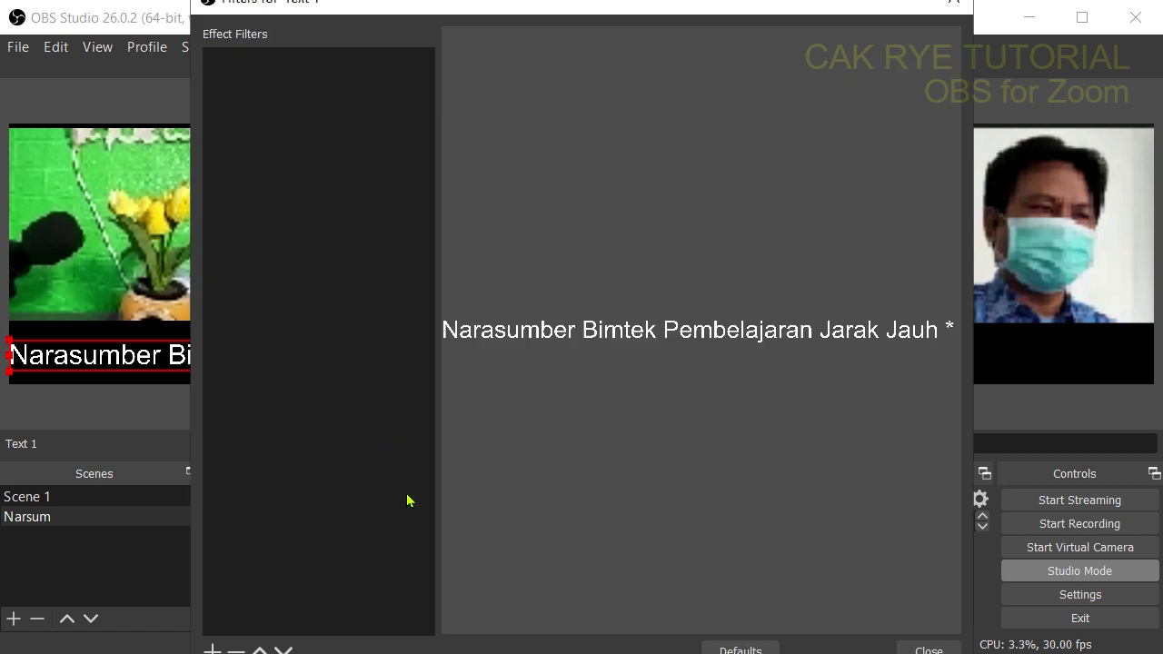
{"action": "left_click_drag", "start_coordinate": [476, 8], "coordinate": [493, 57]}
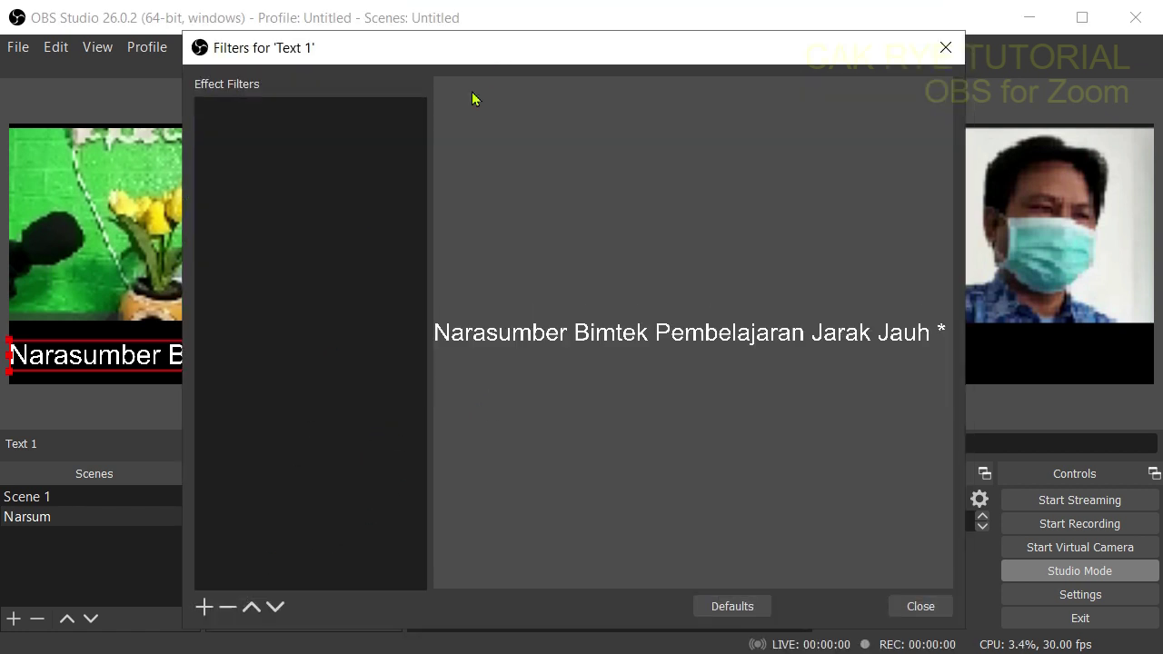
{"action": "left_click", "coordinate": [203, 607]}
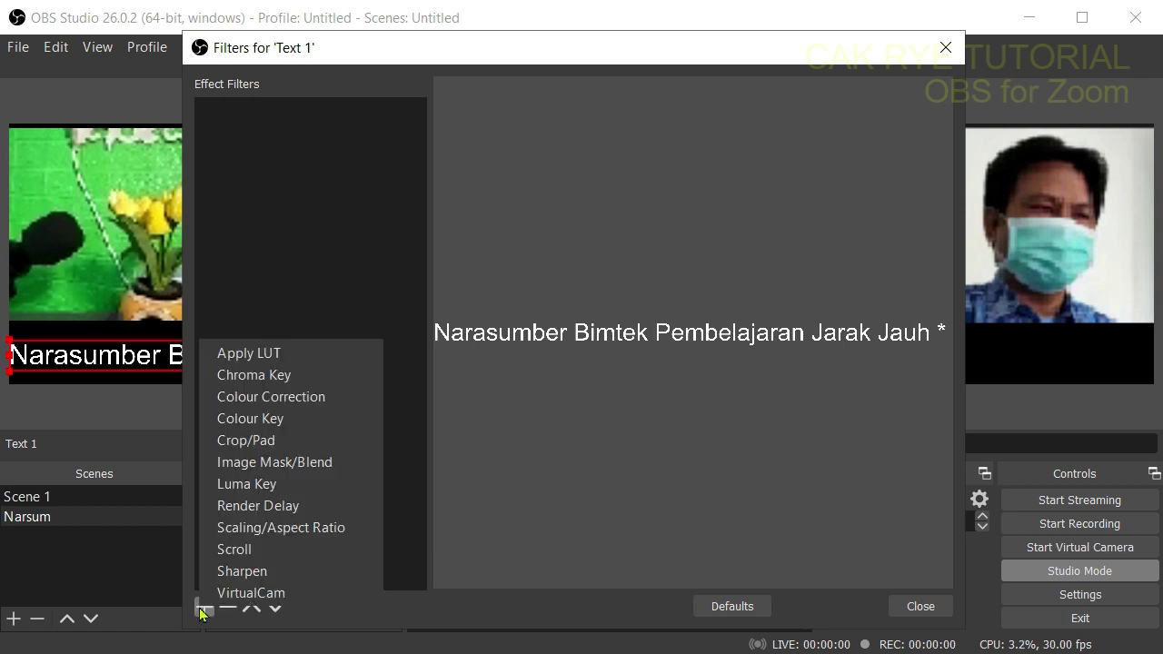
{"action": "left_click", "coordinate": [261, 557]}
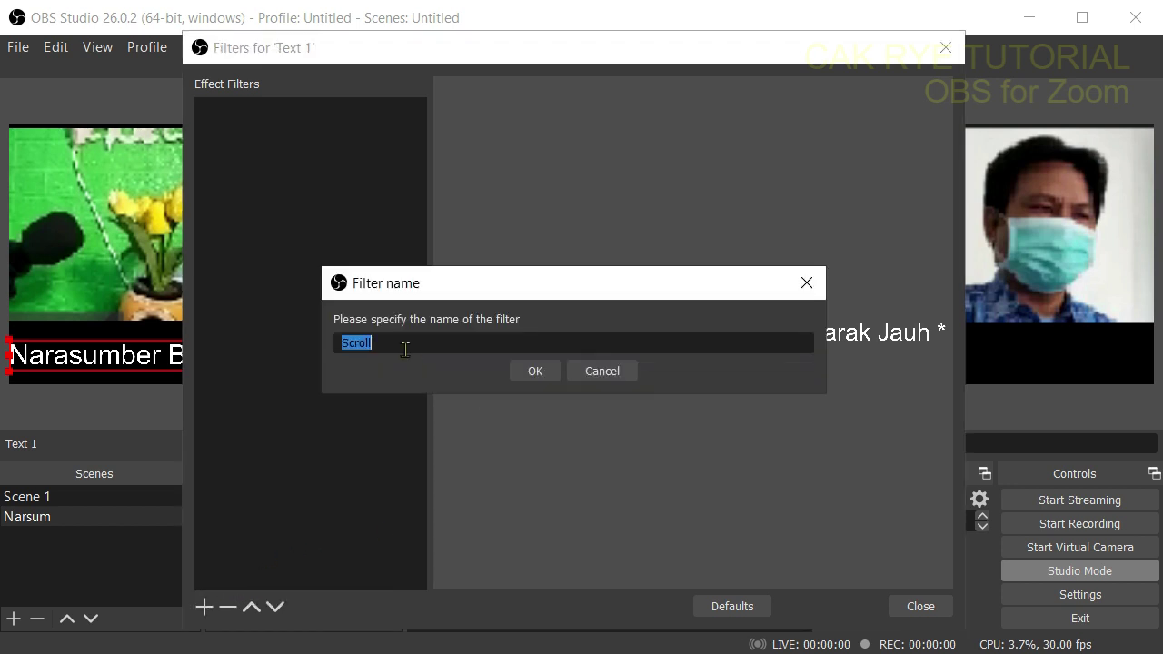
{"action": "left_click", "coordinate": [537, 372]}
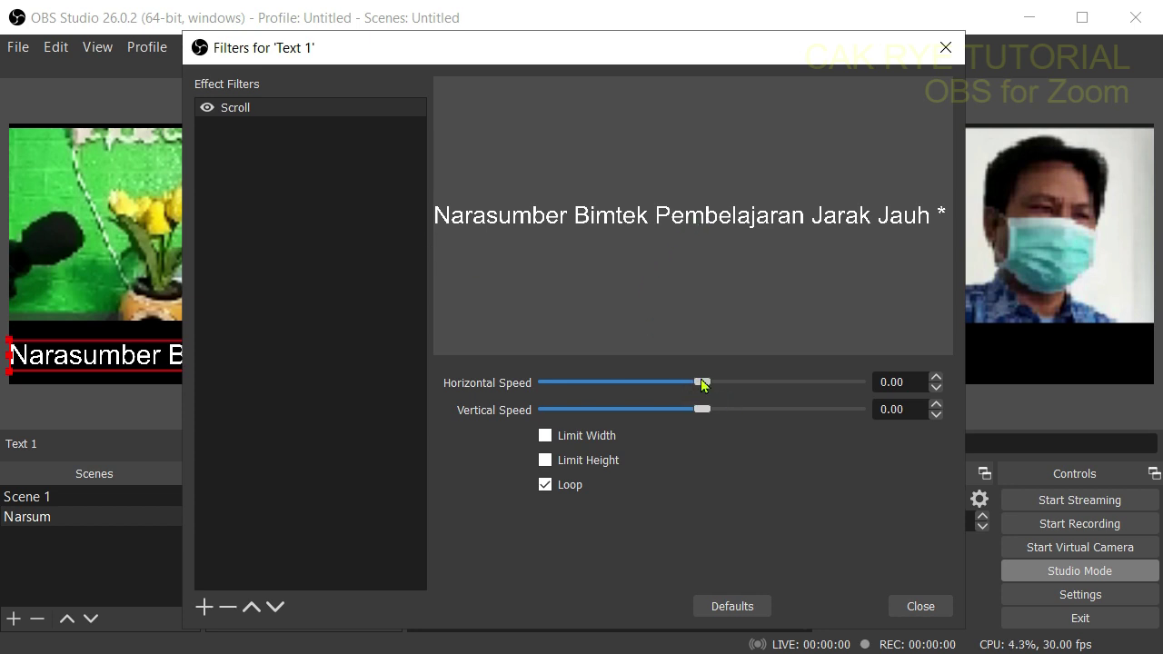
- Set the Scroll filter's horizontal speed to 260 and close the filter settings
{"action": "left_click_drag", "start_coordinate": [701, 382], "coordinate": [757, 383]}
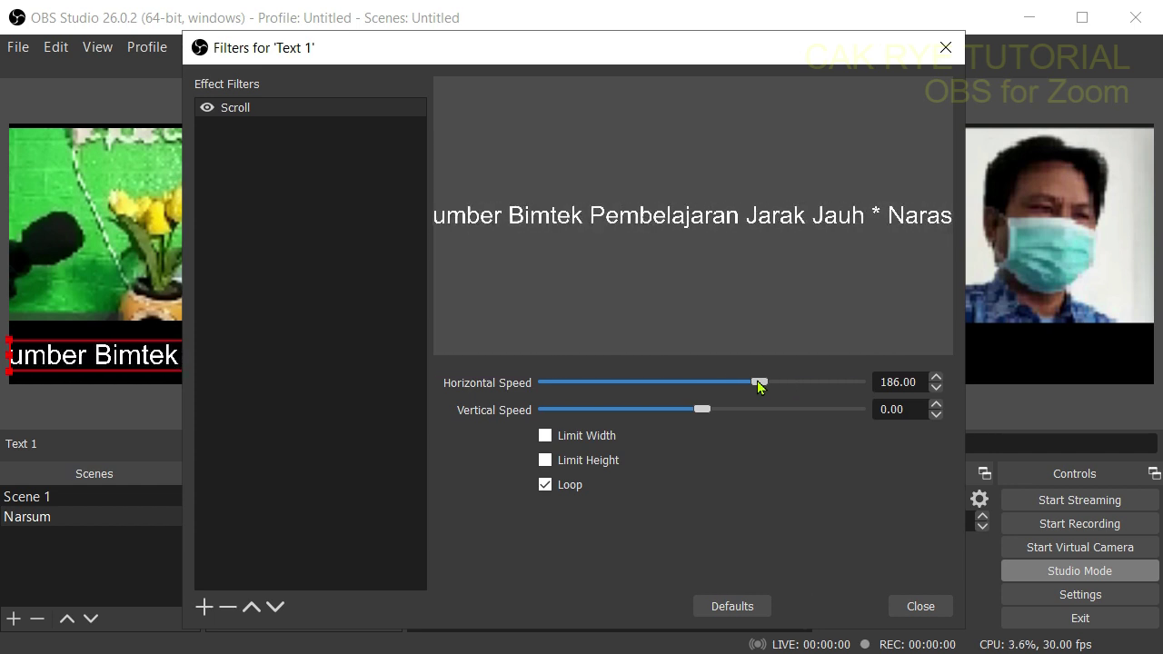
{"action": "mouse_move", "coordinate": [757, 380]}
{"action": "left_mouse_down"}
{"action": "mouse_move", "coordinate": [610, 397]}
{"action": "mouse_move", "coordinate": [780, 385]}
{"action": "left_mouse_up"}
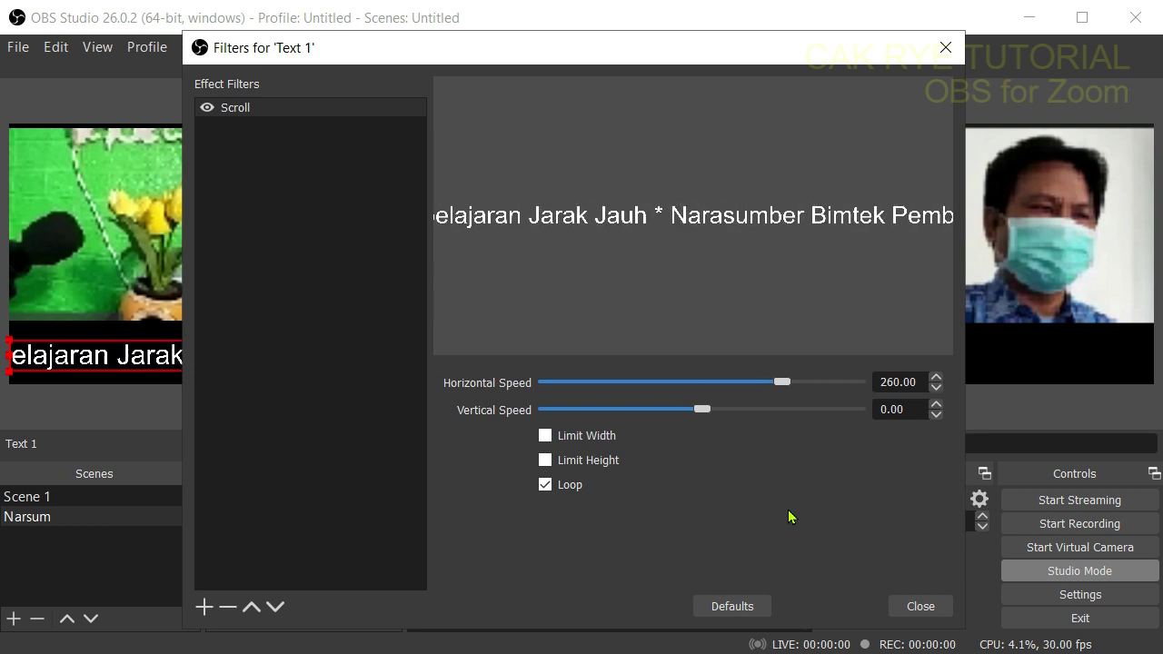
{"action": "left_click", "coordinate": [919, 606]}
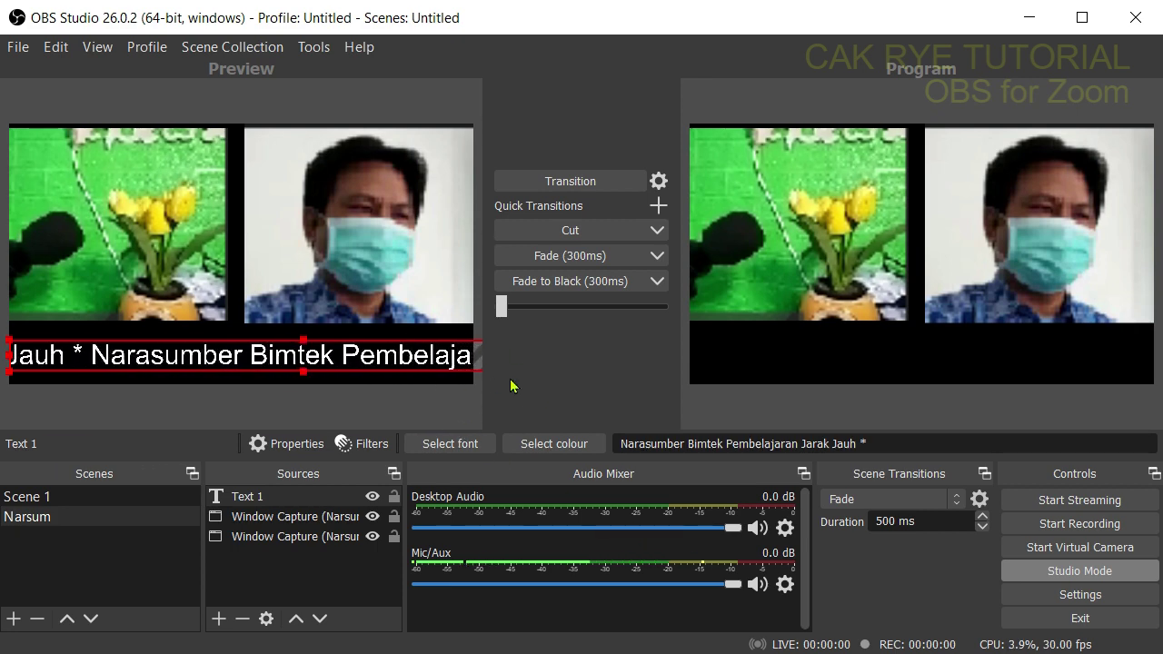
- Transition the Narsum scene with its scrolling title to the program output and switch to Zoom to view it
{"action": "left_click", "coordinate": [578, 182]}
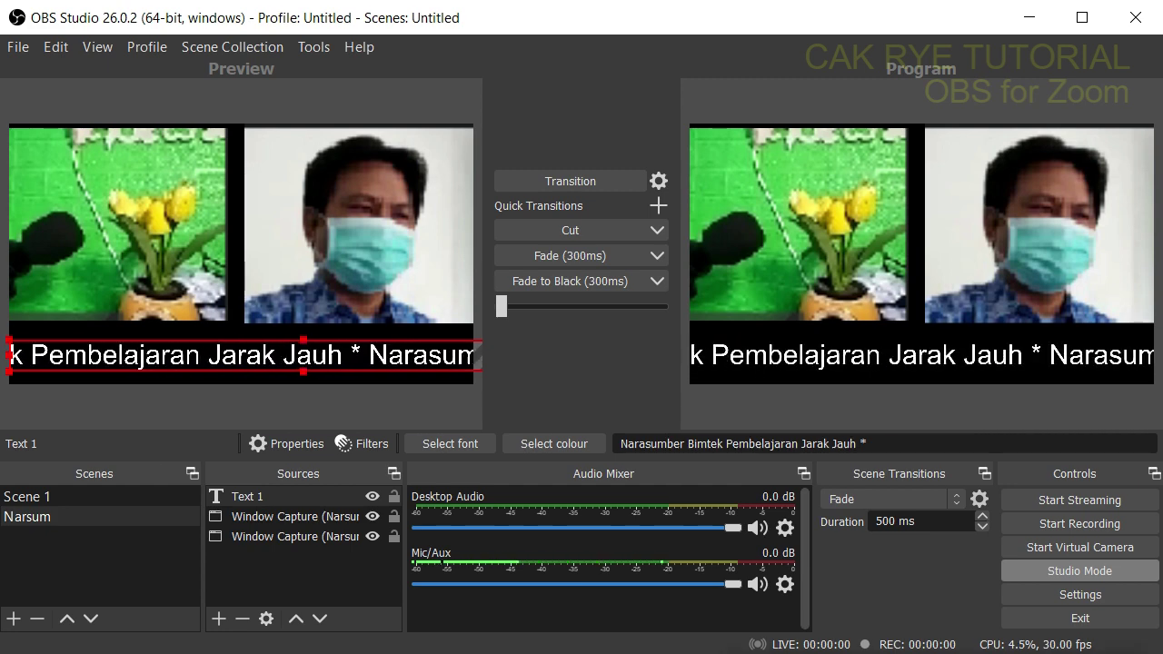
{"action": "left_click", "coordinate": [1030, 18]}
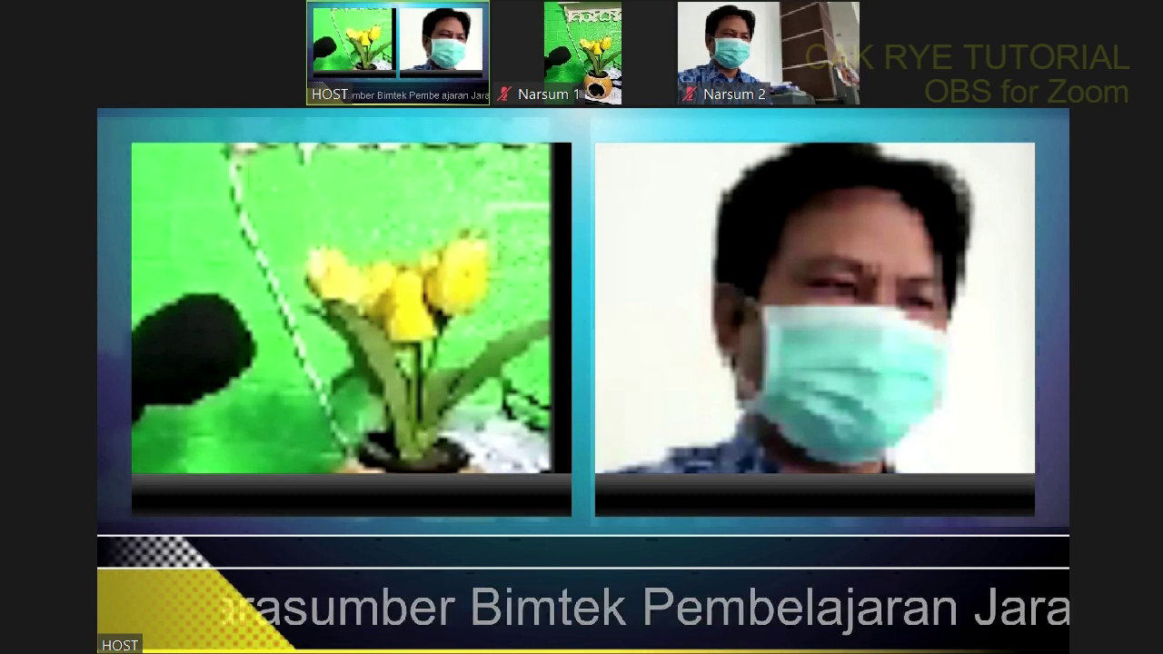
{"action": "mouse_move", "coordinate": [984, 322]}
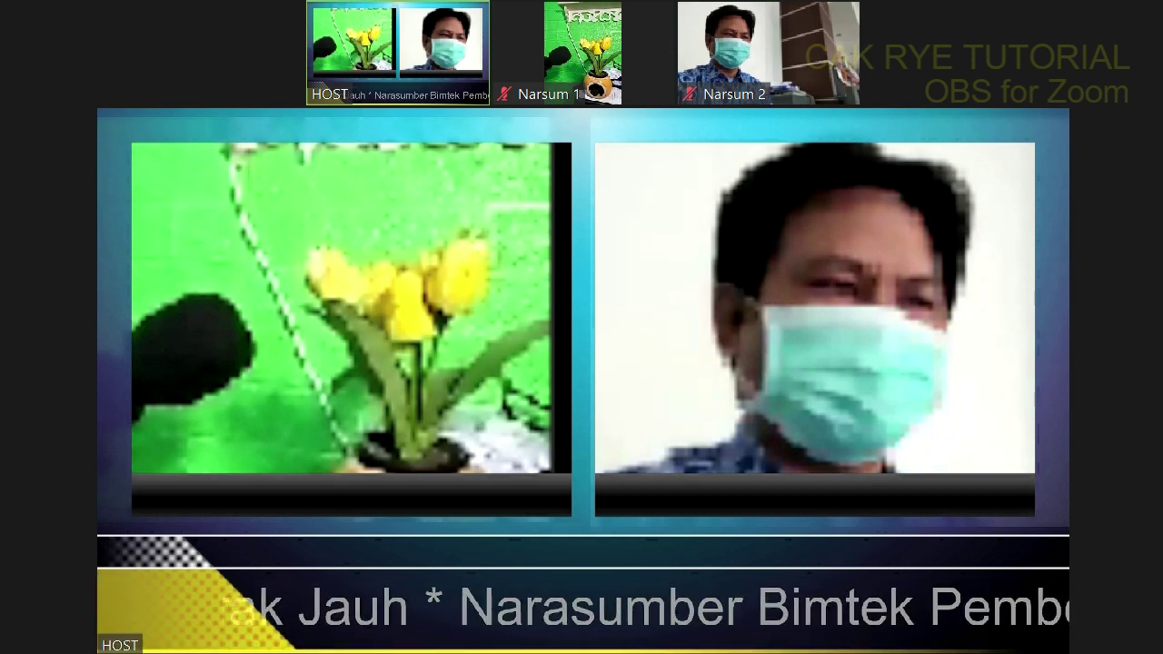
- Switch to OBS Studio, transition Scene 1 to the program output, and bring the Narsum scene back to the output
{"action": "key", "text": "alt+Tab"}
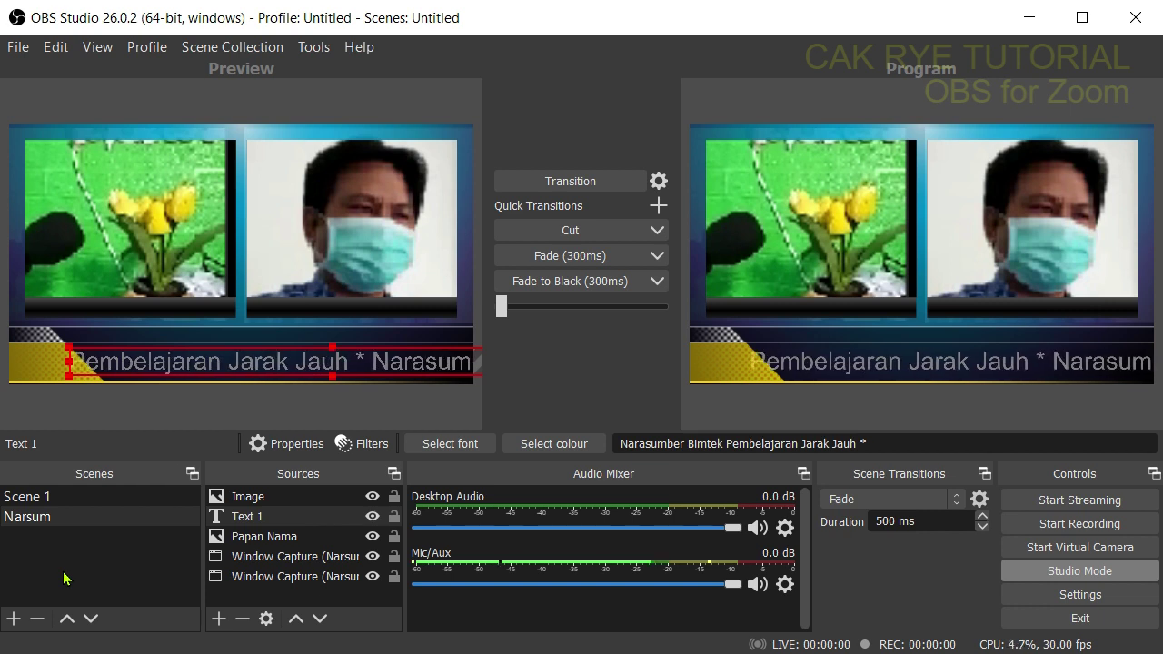
{"action": "left_click", "coordinate": [80, 500]}
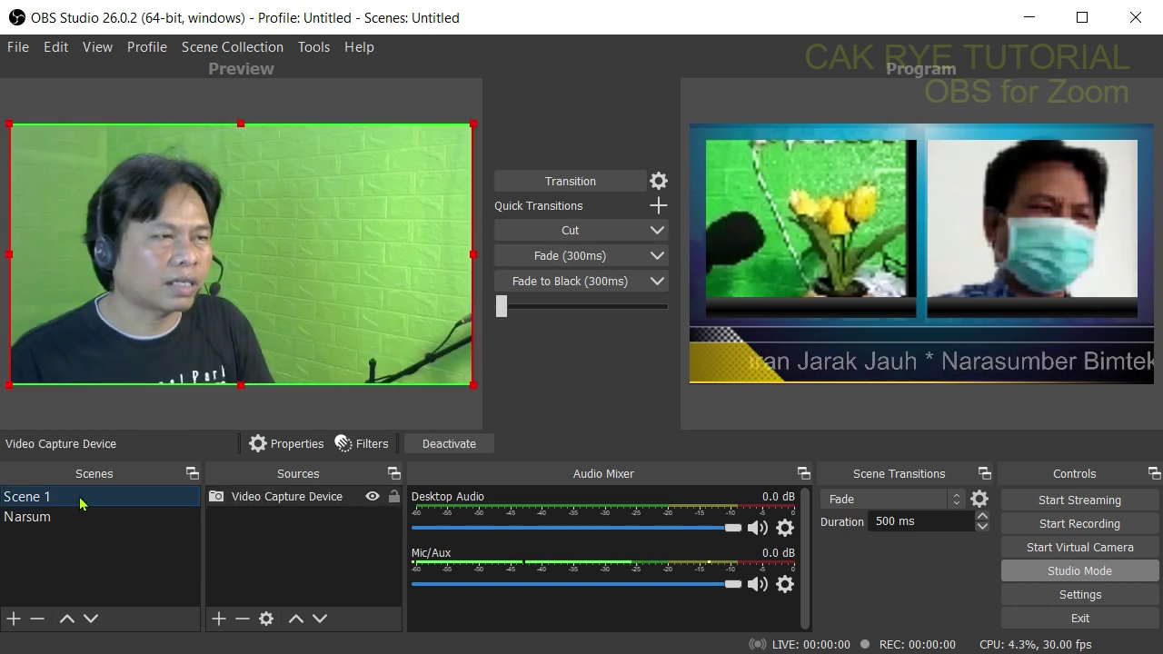
{"action": "left_click", "coordinate": [570, 182]}
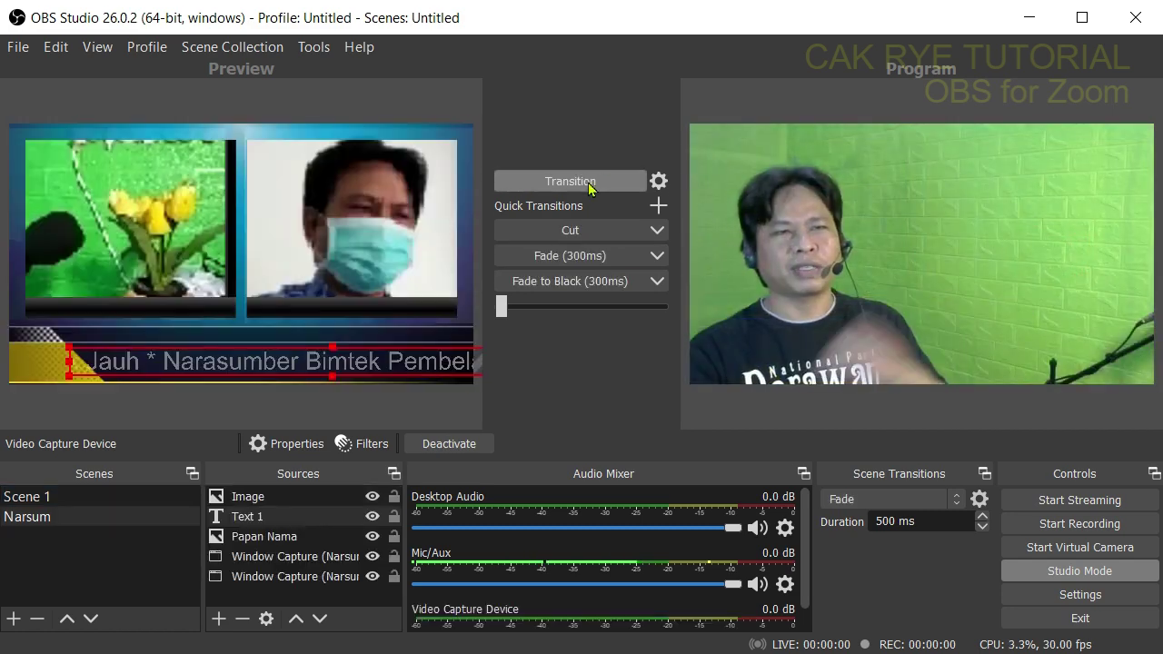
{"action": "left_click", "coordinate": [1036, 20]}
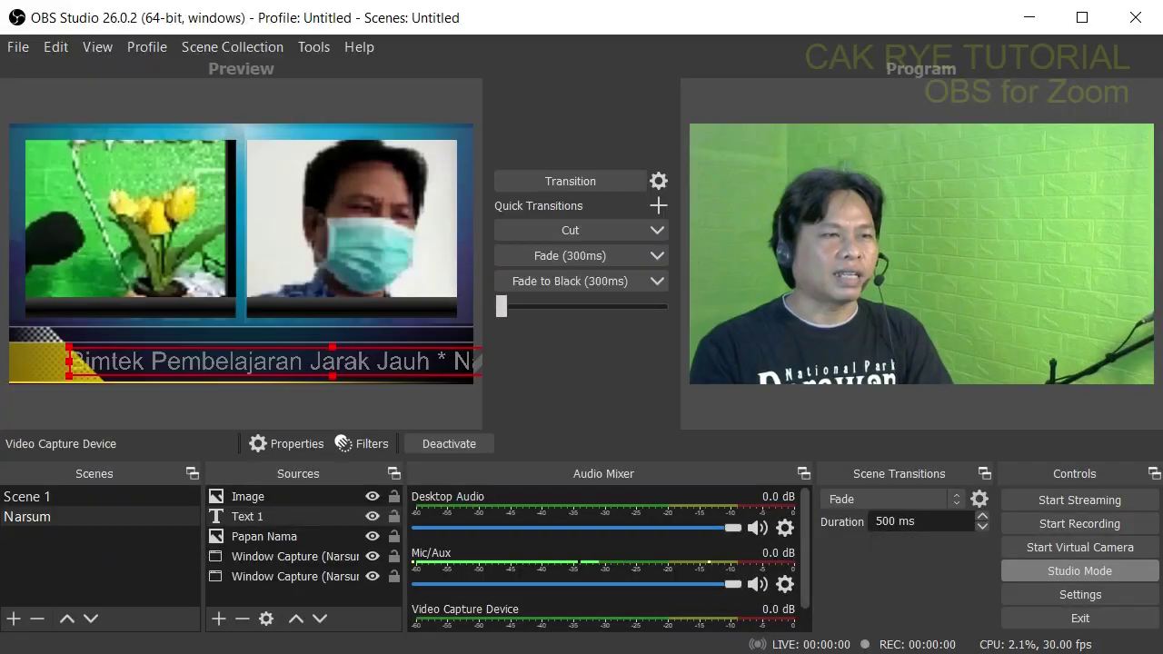
{"action": "left_click", "coordinate": [41, 515]}
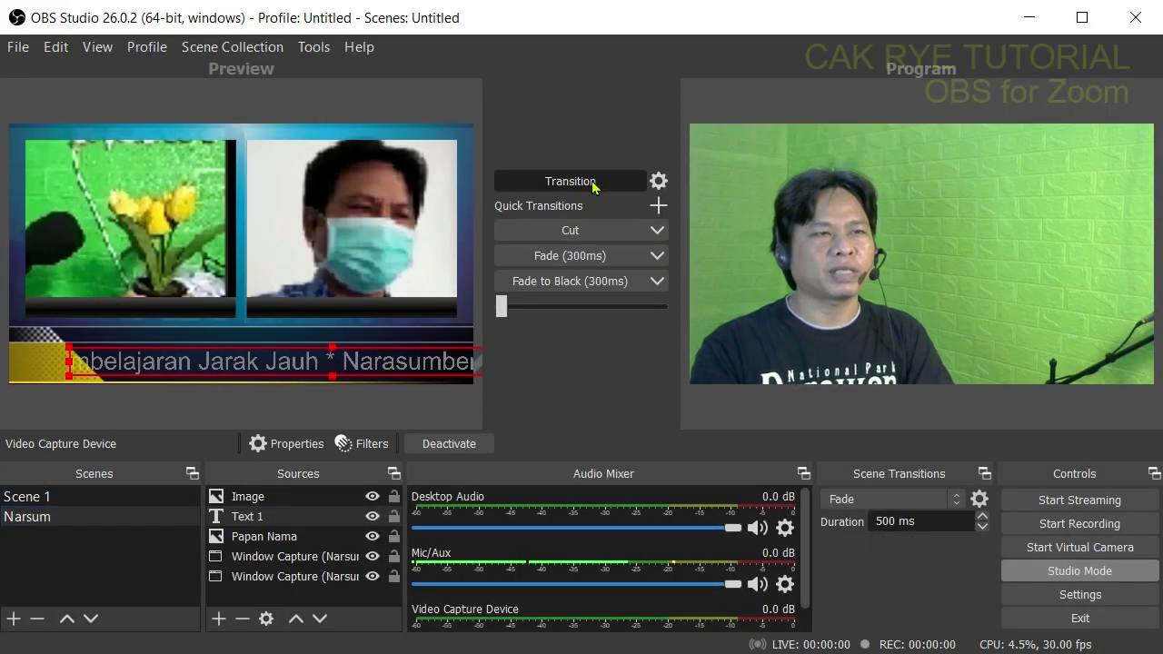
{"action": "left_click", "coordinate": [588, 184]}
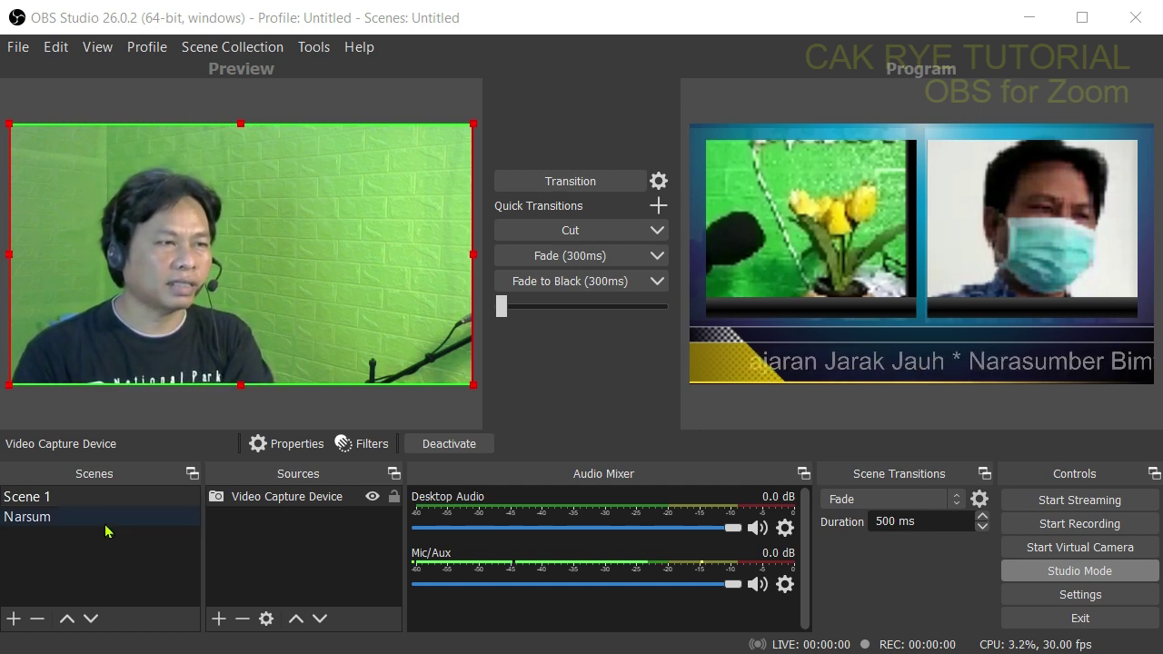
- Add a new scene named "Narsum 2"
{"action": "left_click", "coordinate": [15, 619]}
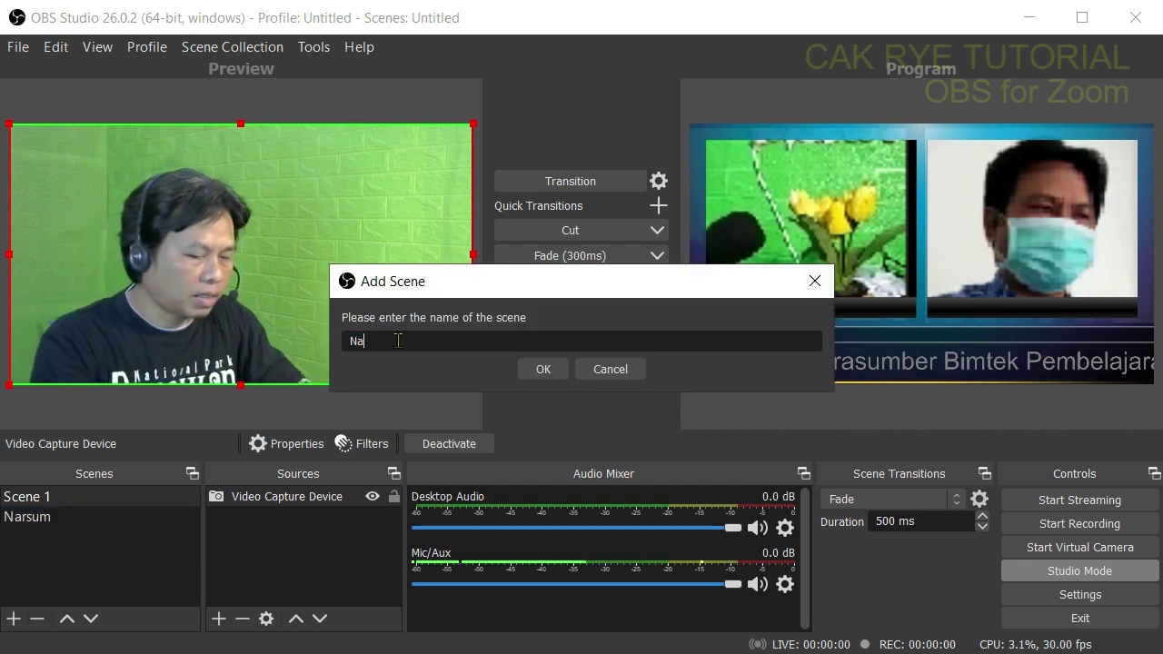
{"action": "left_click", "coordinate": [545, 370]}
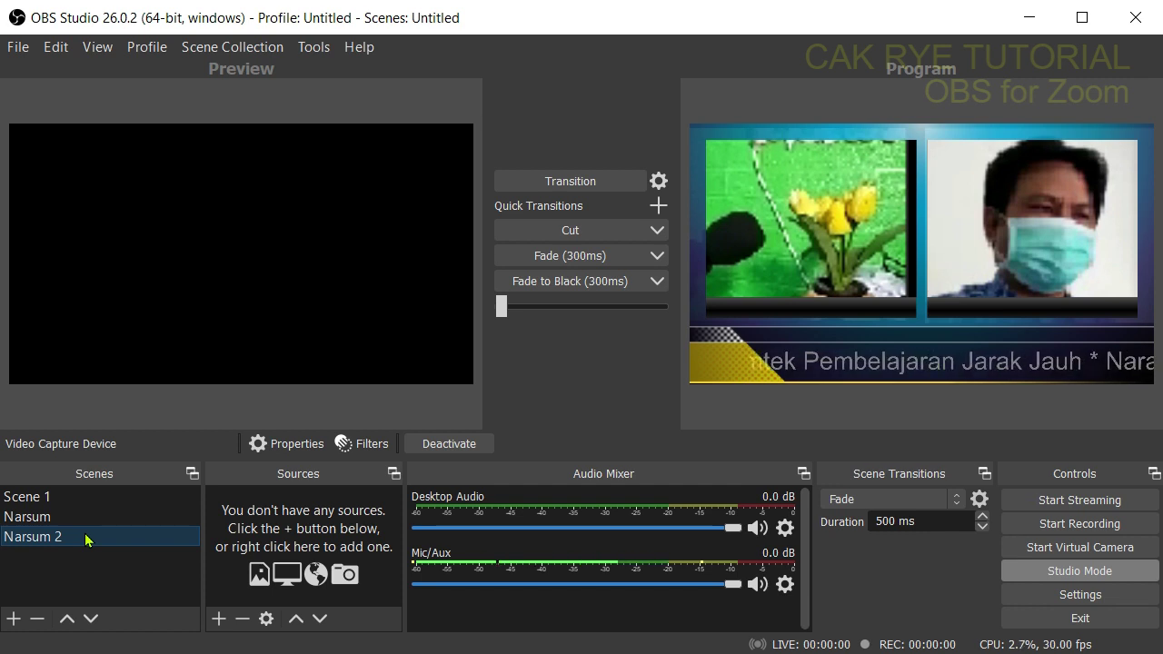
- Switch to Zoom and examine the meeting's view options and the participant options for Narsum 1 and Narsum 2
{"action": "left_click", "coordinate": [218, 619]}
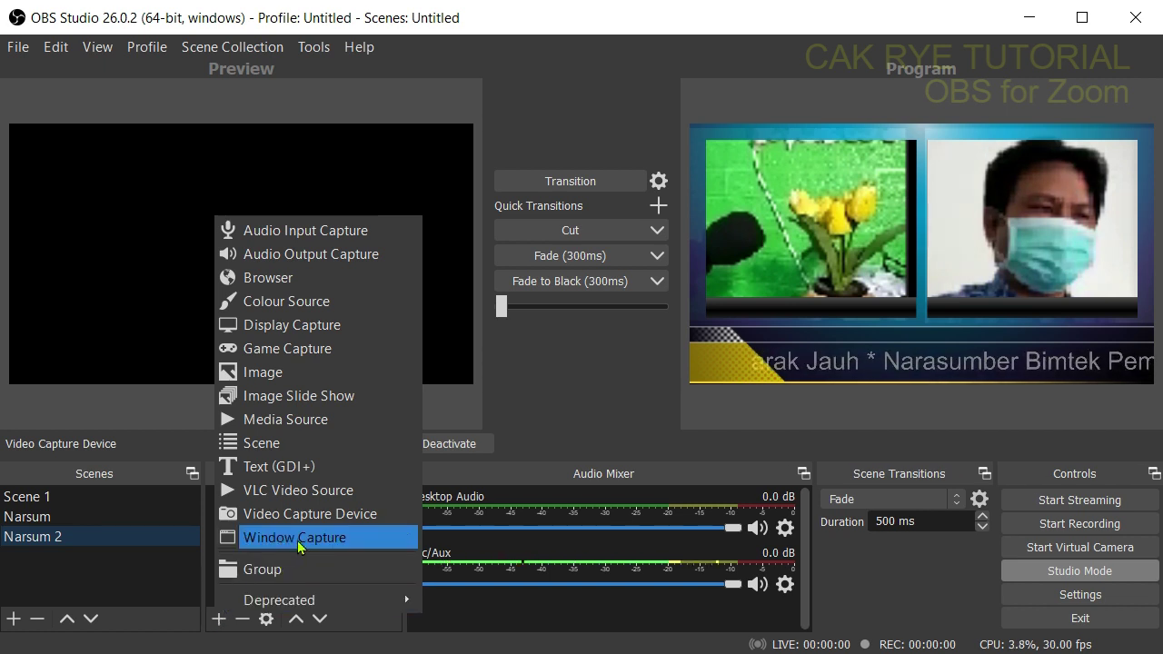
{"action": "left_click", "coordinate": [835, 31]}
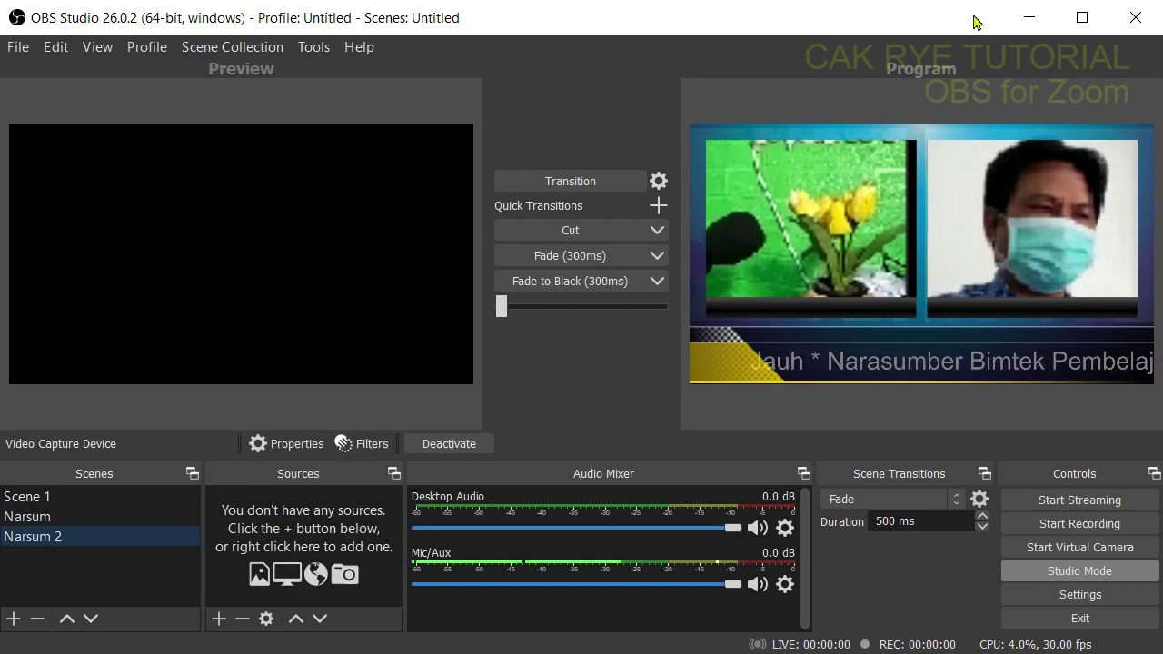
{"action": "left_click", "coordinate": [1030, 18]}
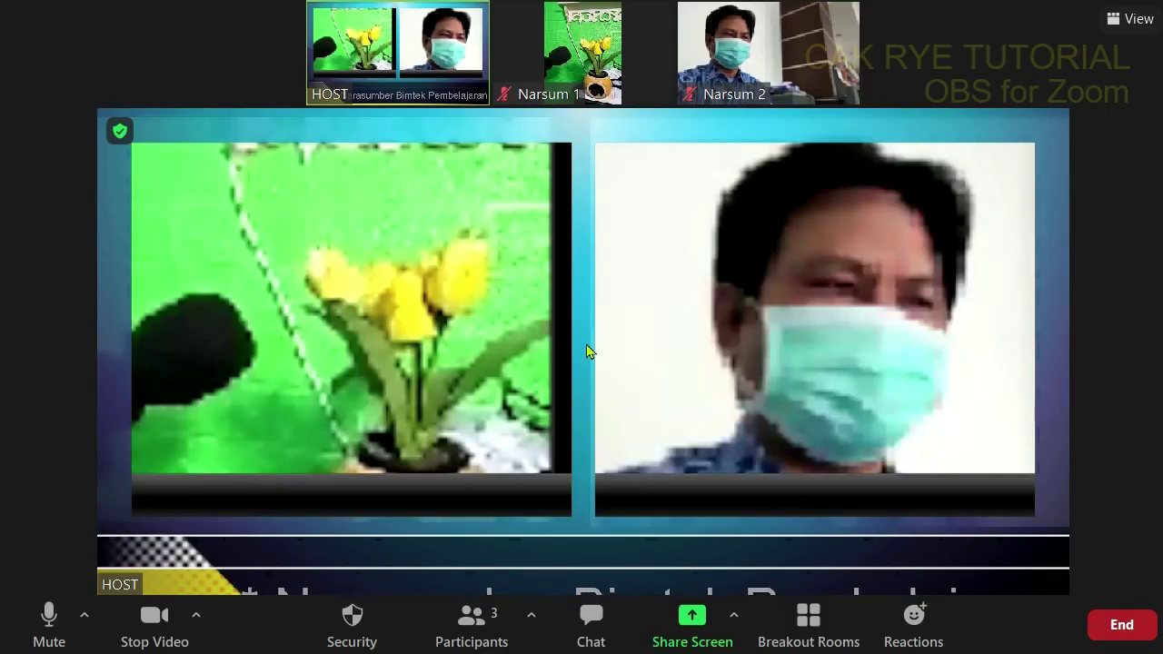
{"action": "left_click", "coordinate": [1117, 18]}
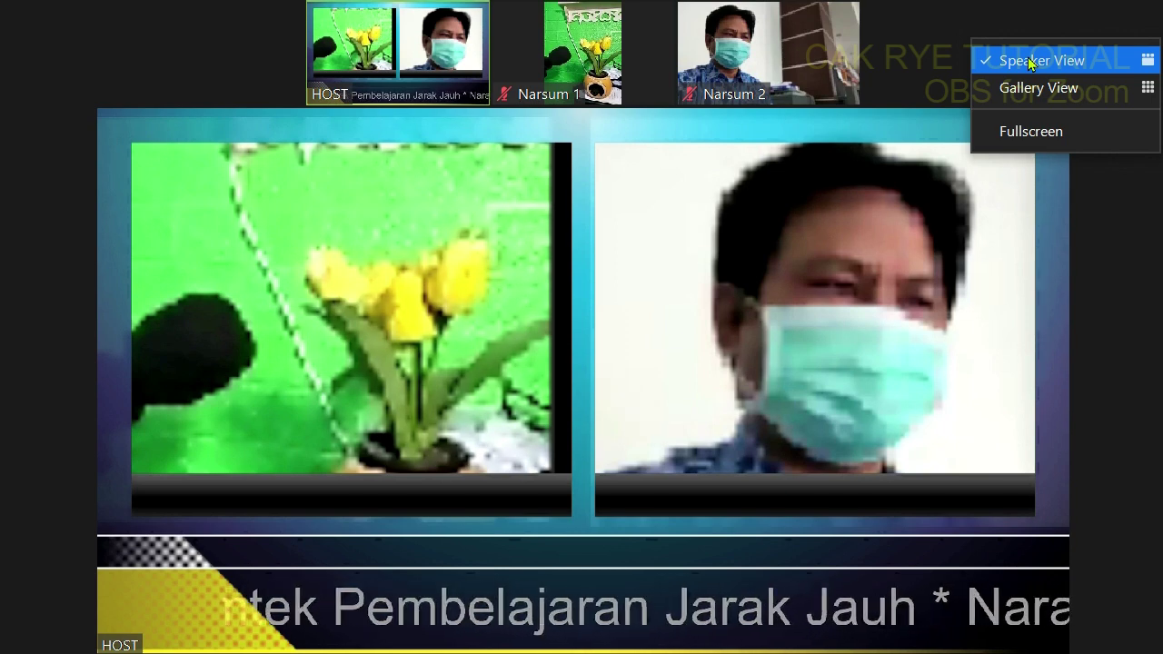
{"action": "left_click", "coordinate": [932, 29]}
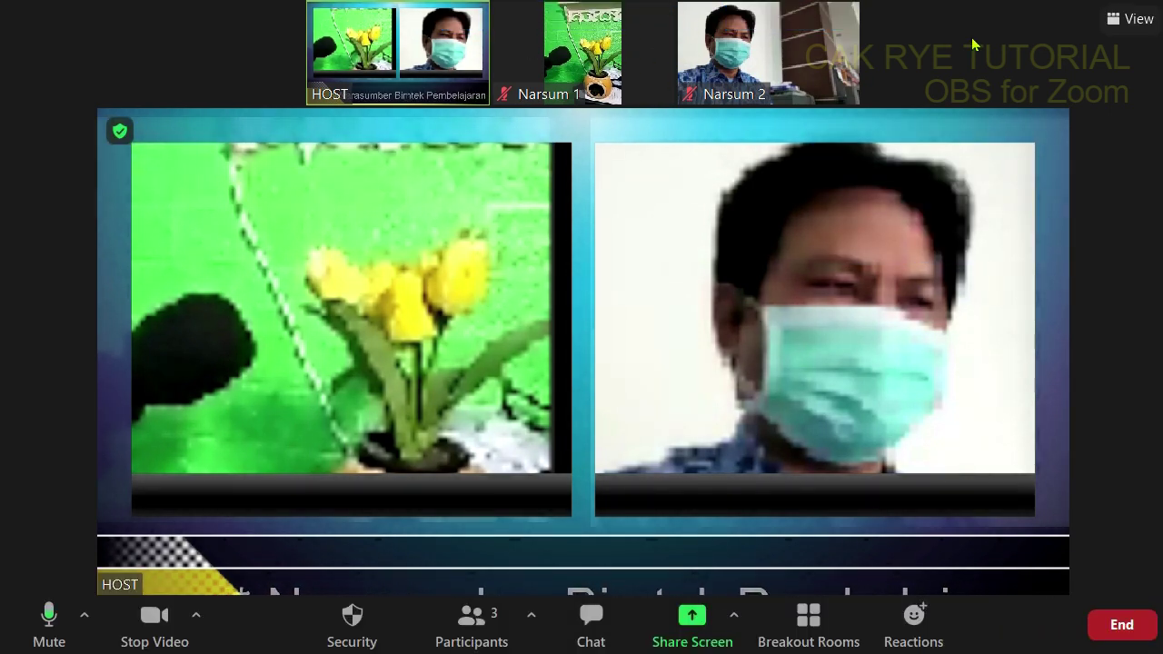
{"action": "left_click", "coordinate": [844, 17]}
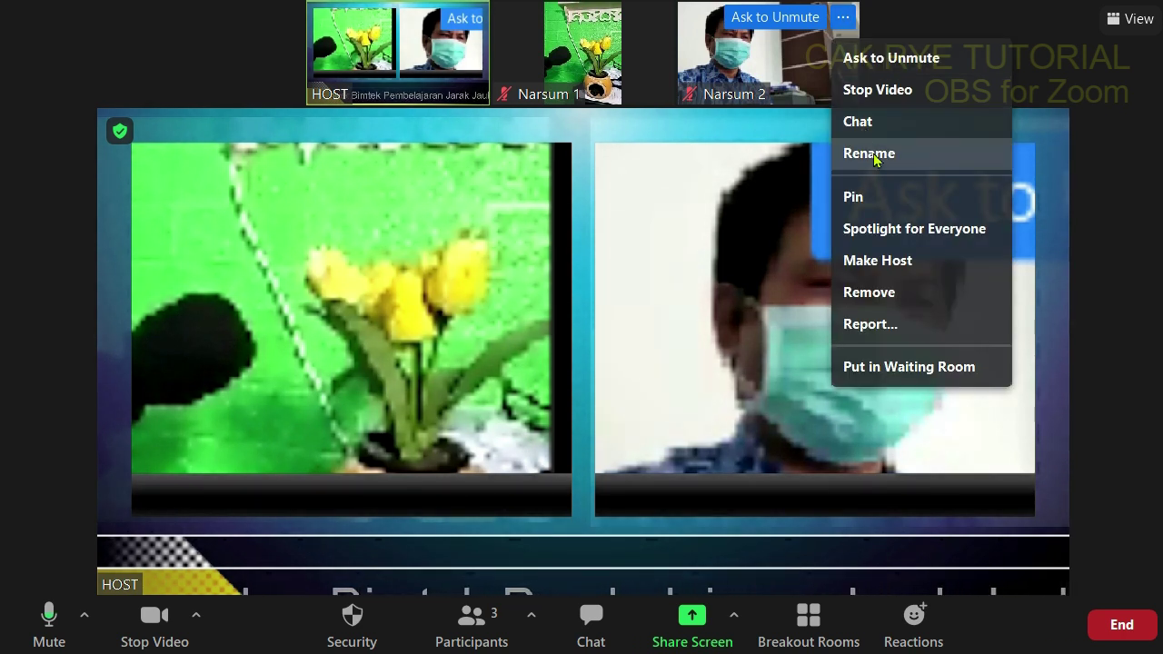
{"action": "left_click", "coordinate": [657, 17]}
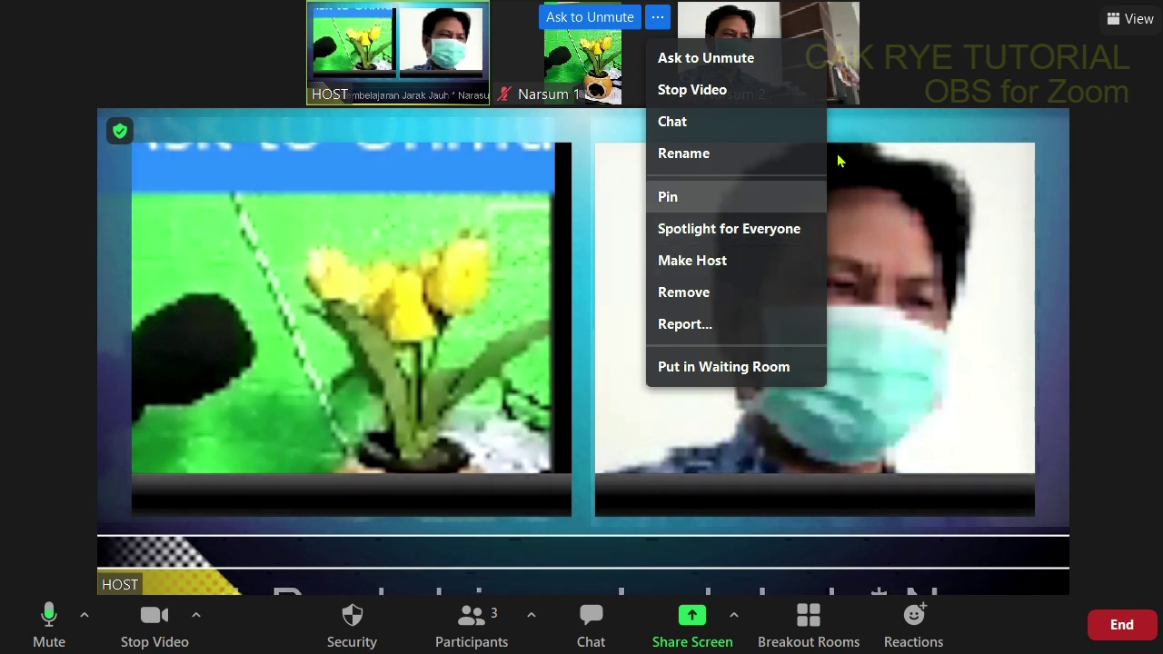
{"action": "left_click", "coordinate": [952, 46]}
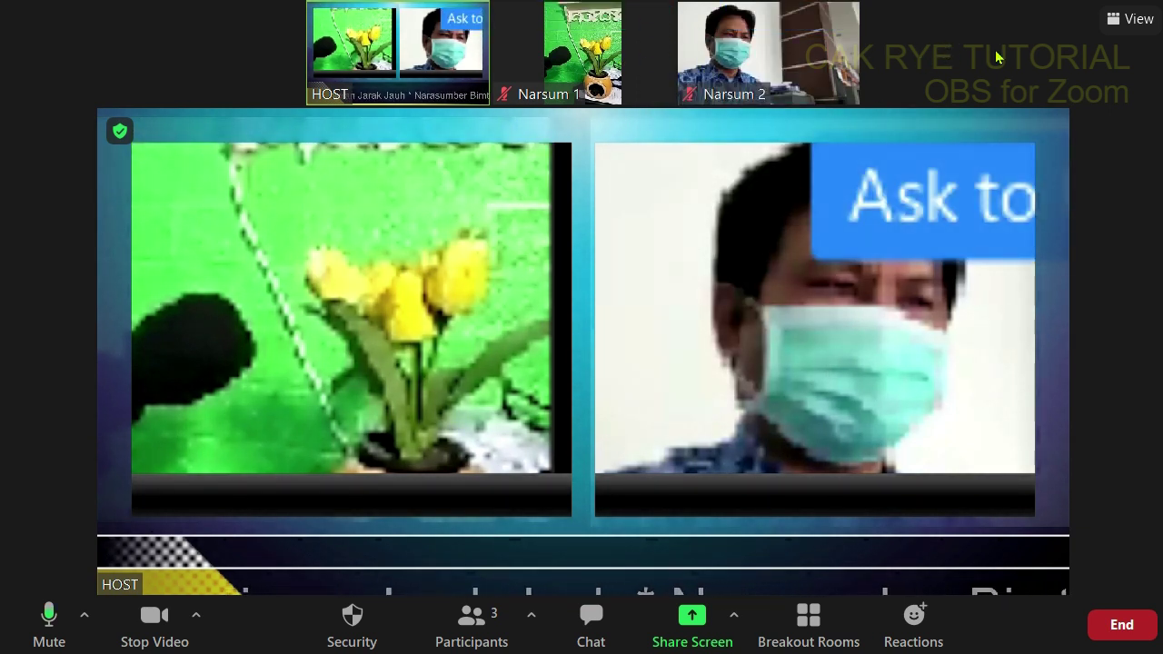
{"action": "mouse_move", "coordinate": [821, 30]}
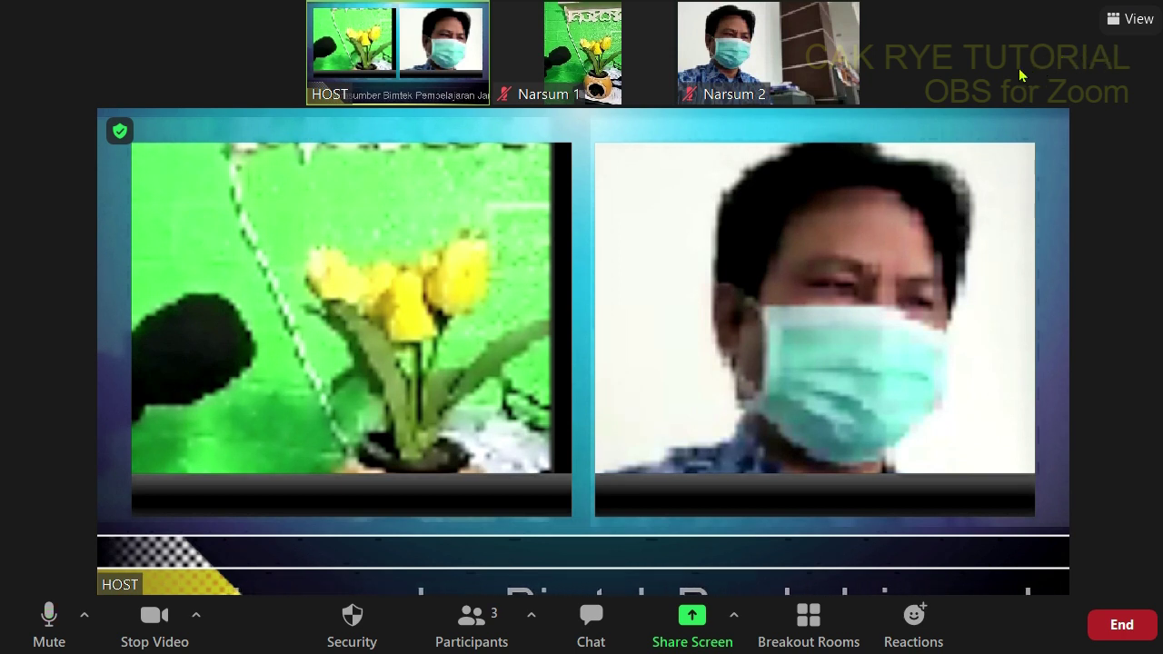
{"action": "mouse_move", "coordinate": [789, 79]}
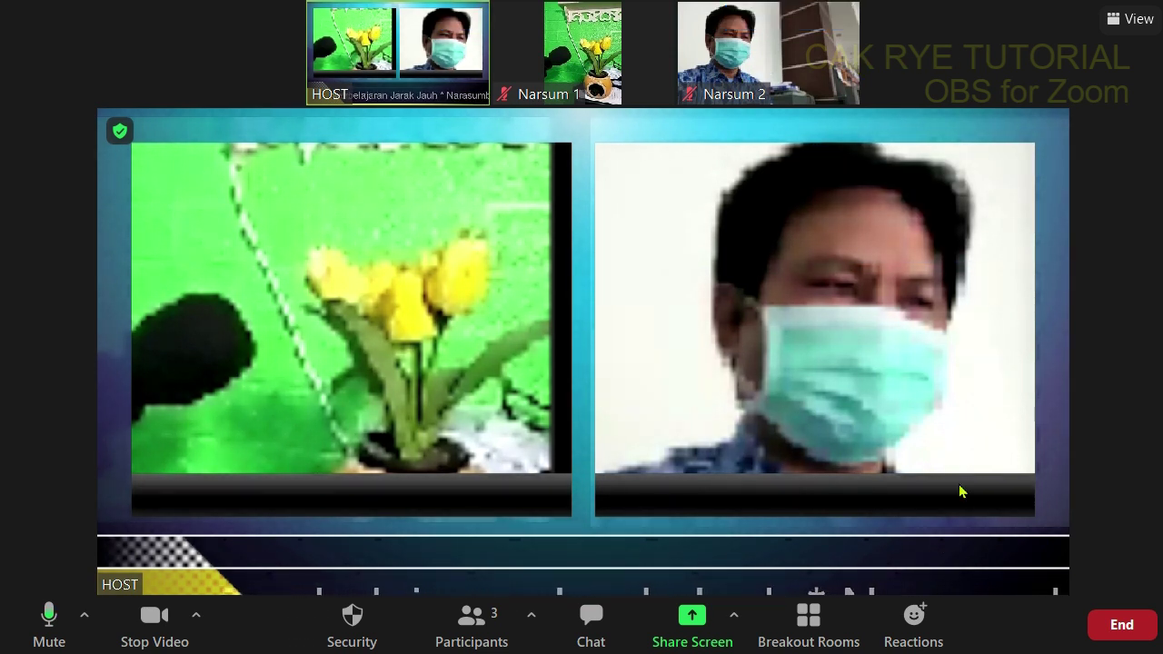
- Return to OBS Studio and create a Window Capture source named "Narasumber 2" in the Narsum 2 scene
{"action": "key", "text": "alt+Tab"}
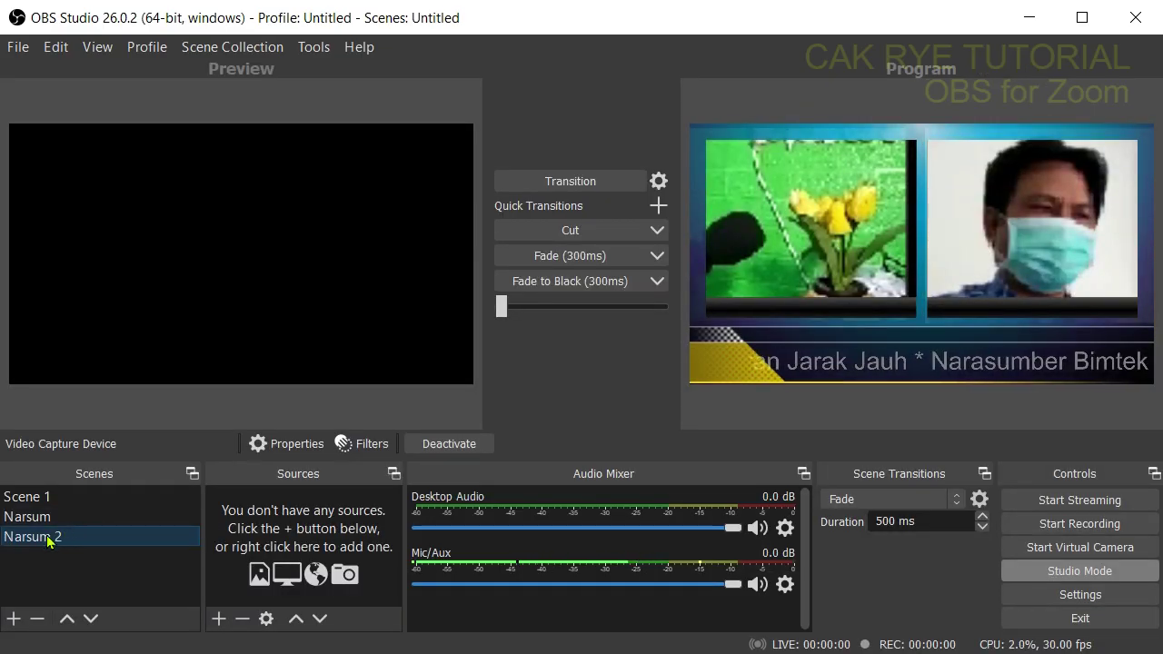
{"action": "left_click", "coordinate": [223, 622]}
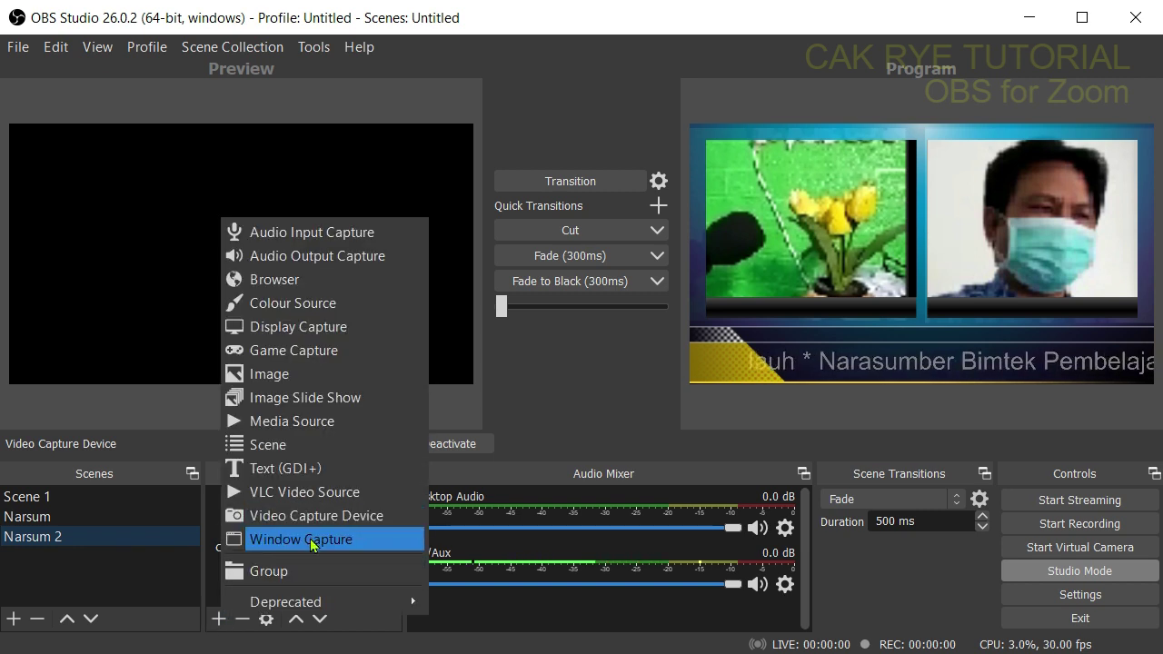
{"action": "left_click", "coordinate": [310, 540]}
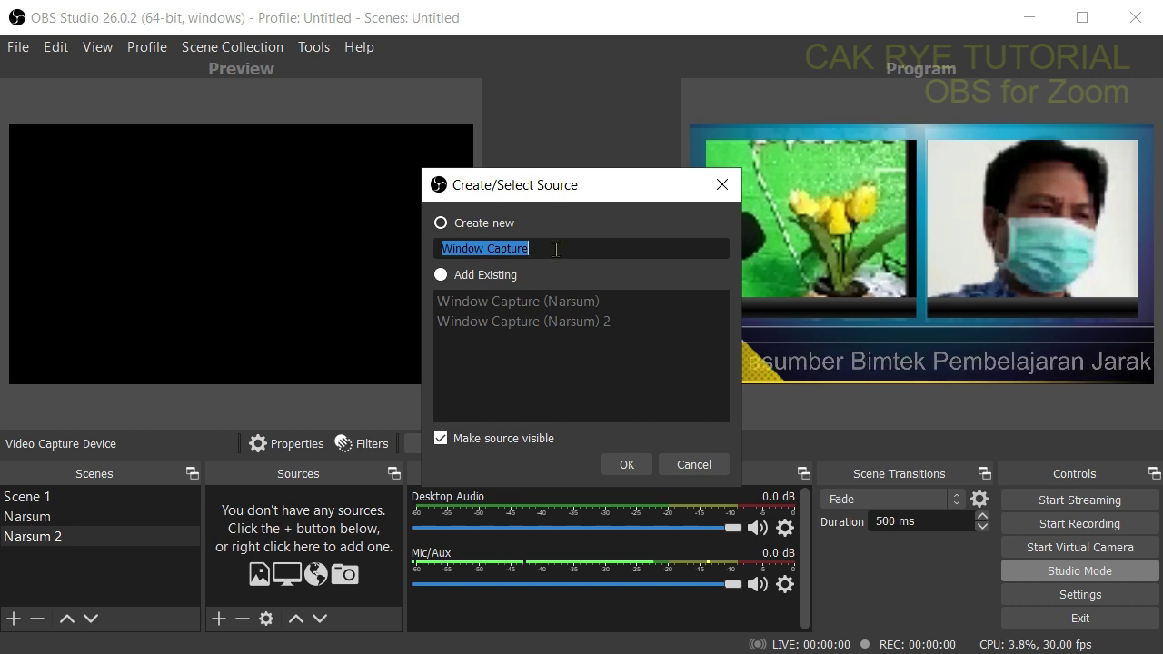
{"action": "type", "text": "Narasumber 2"}
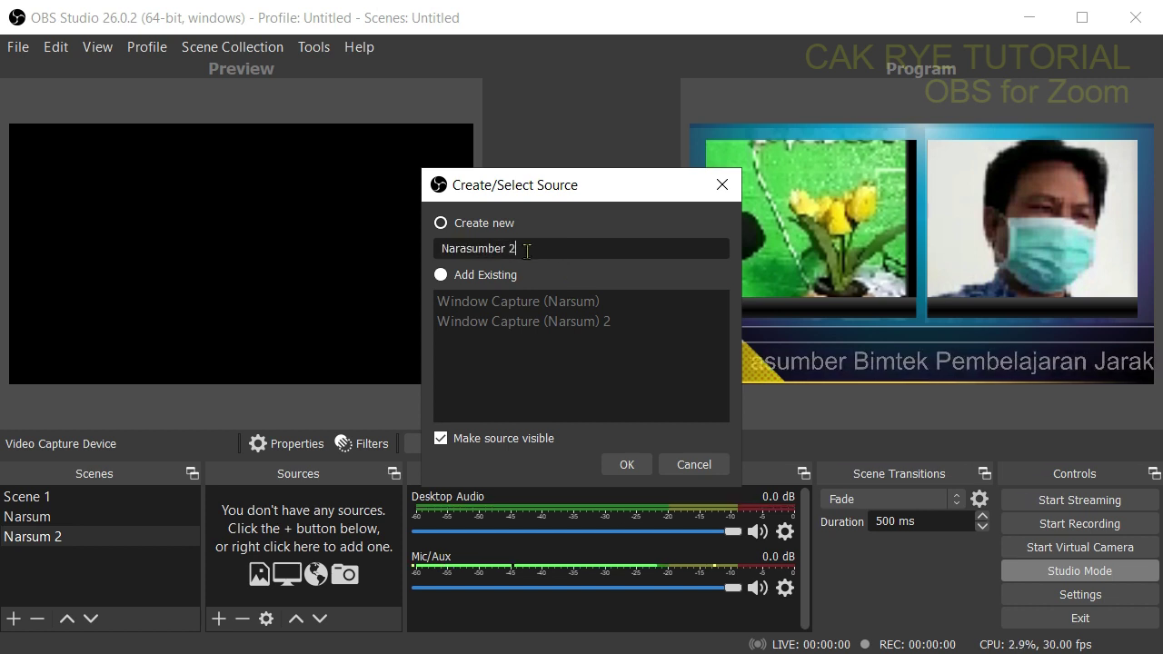
{"action": "left_click", "coordinate": [628, 463]}
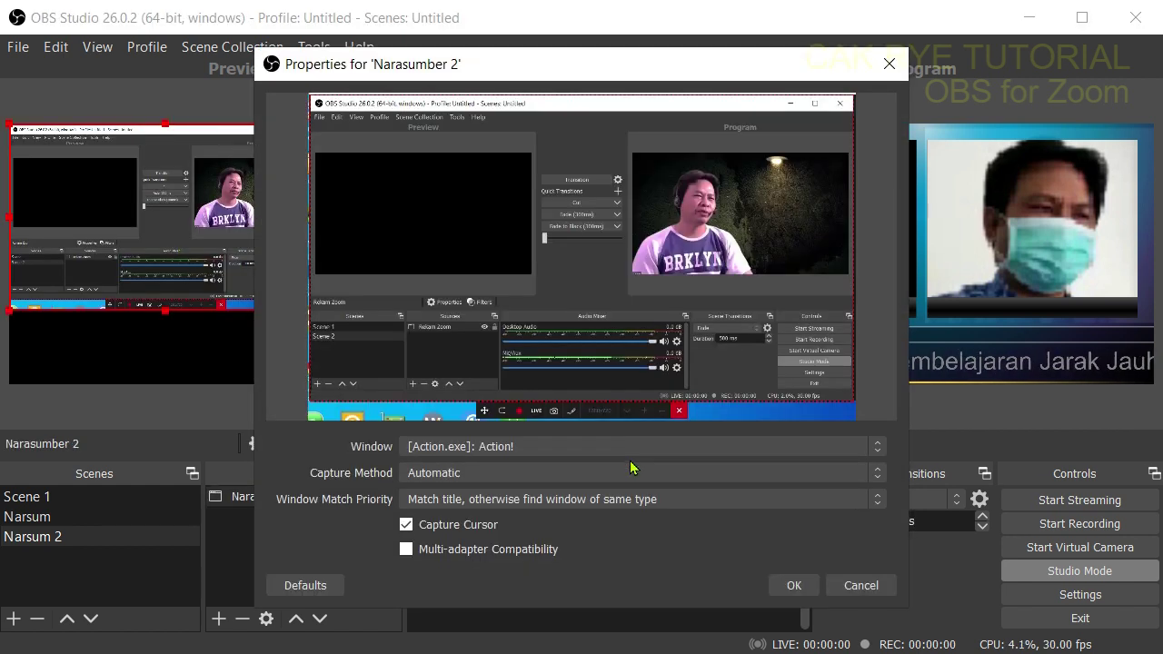
- Set the Narasumber 2 source to capture the Zoom Meeting window with cursor capture disabled, and accept its properties
{"action": "left_click", "coordinate": [523, 450]}
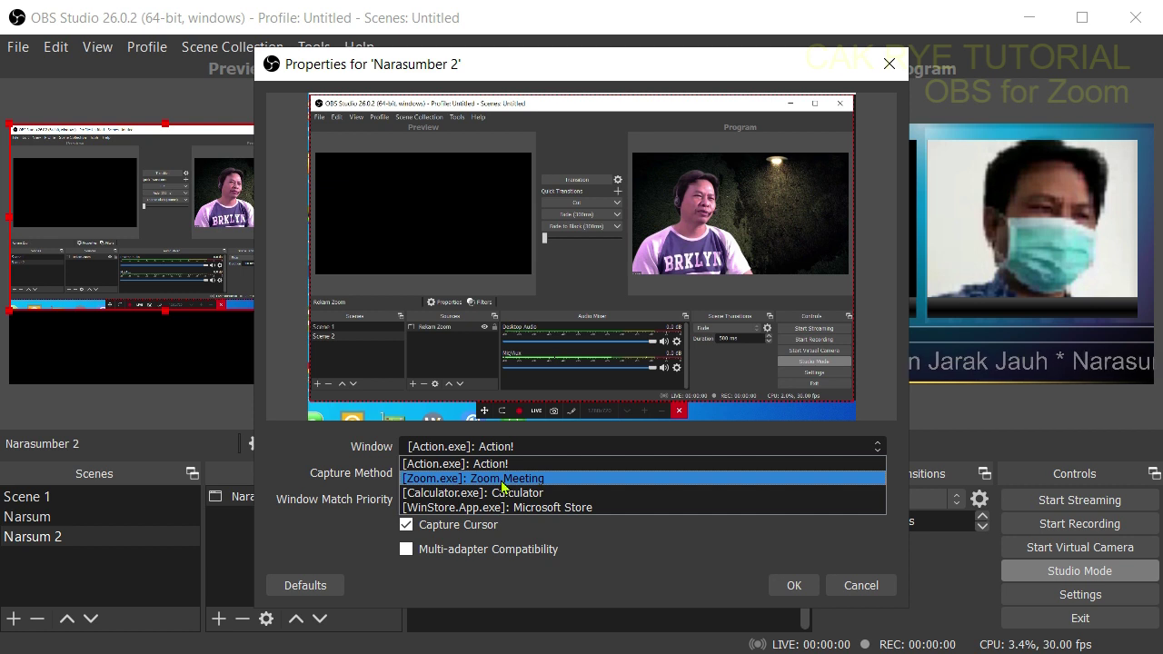
{"action": "left_click", "coordinate": [536, 479]}
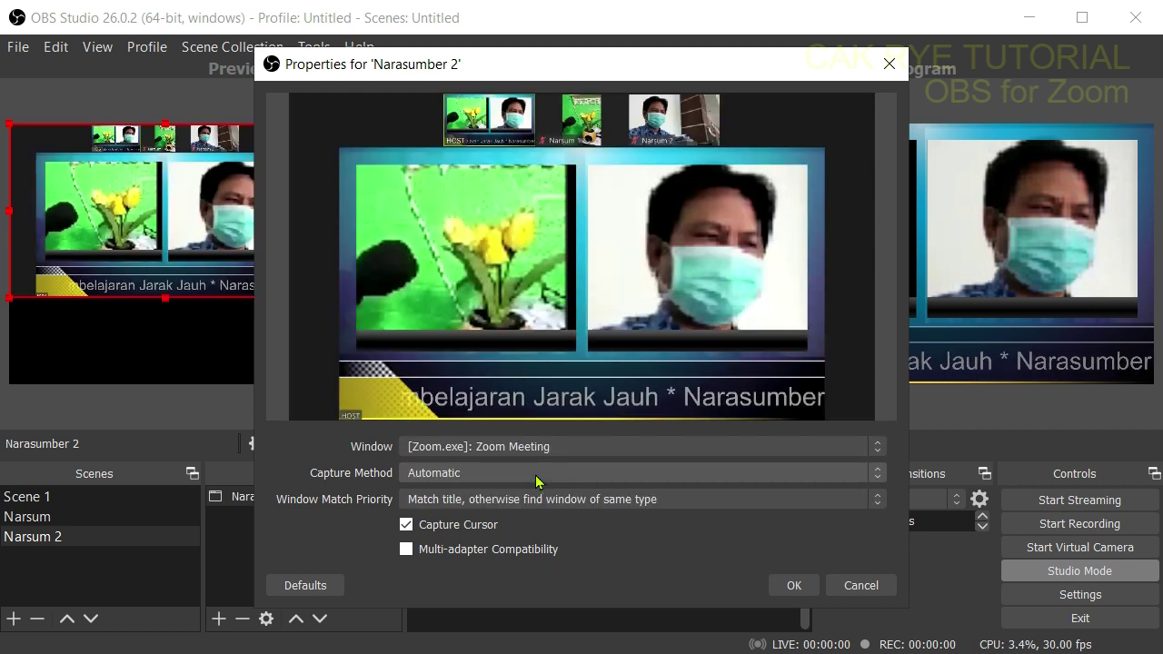
{"action": "left_click", "coordinate": [410, 525]}
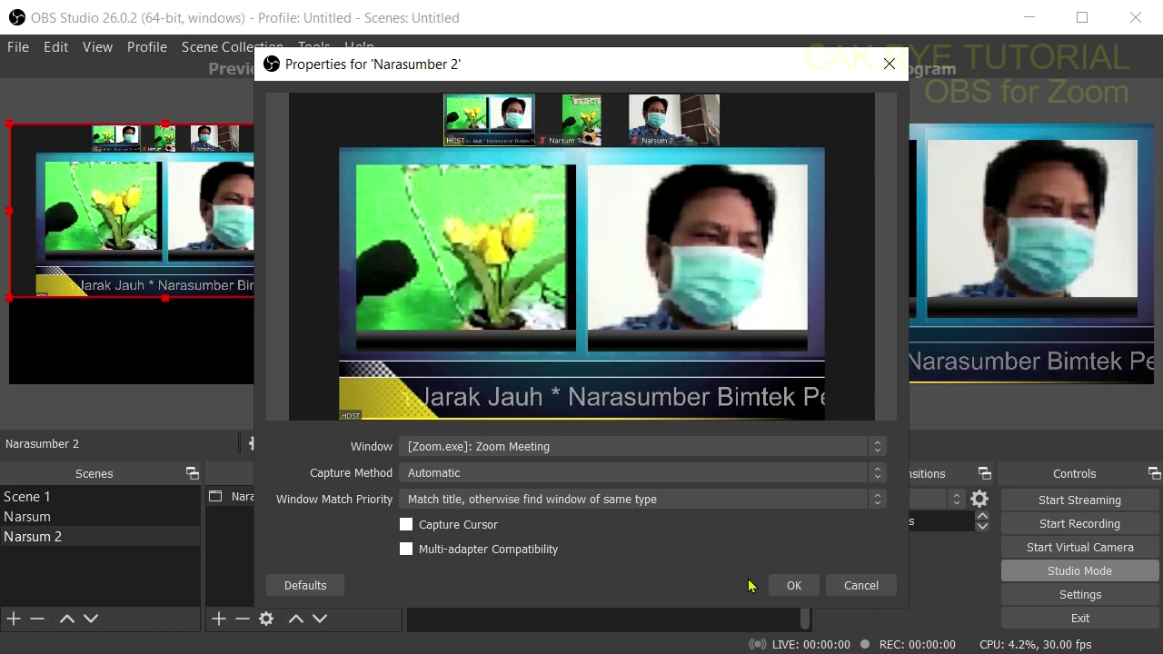
{"action": "left_click", "coordinate": [792, 585]}
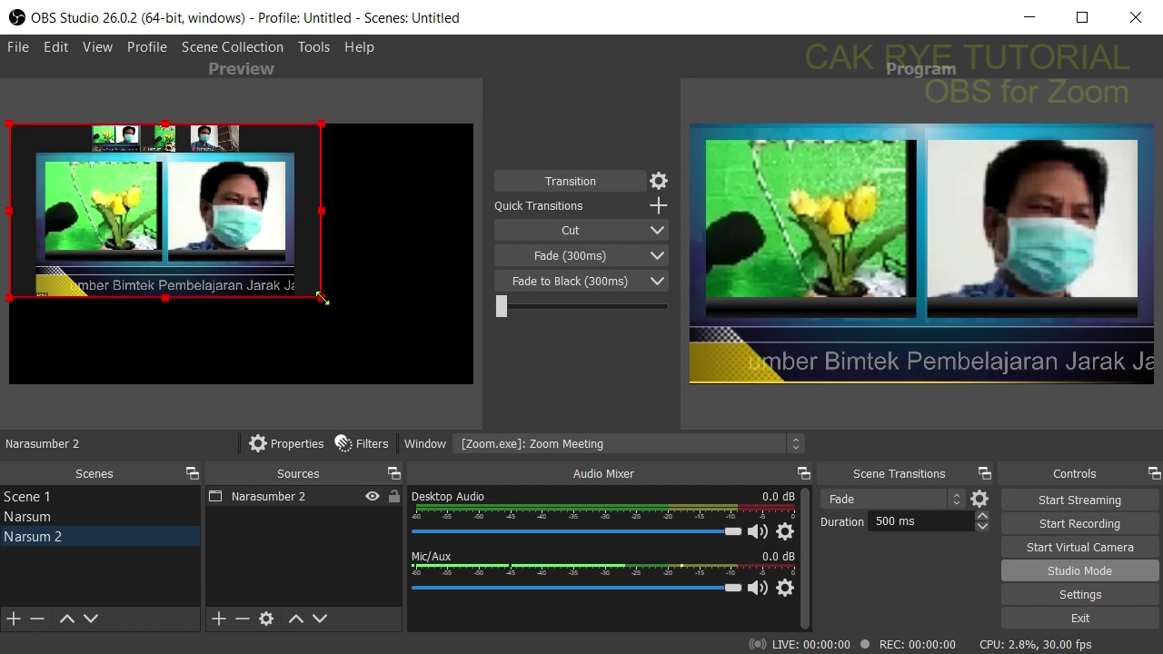
- Crop the Narasumber 2 capture in the preview down to the Narsum 2 participant's video thumbnail
{"action": "key", "text": "alt"}
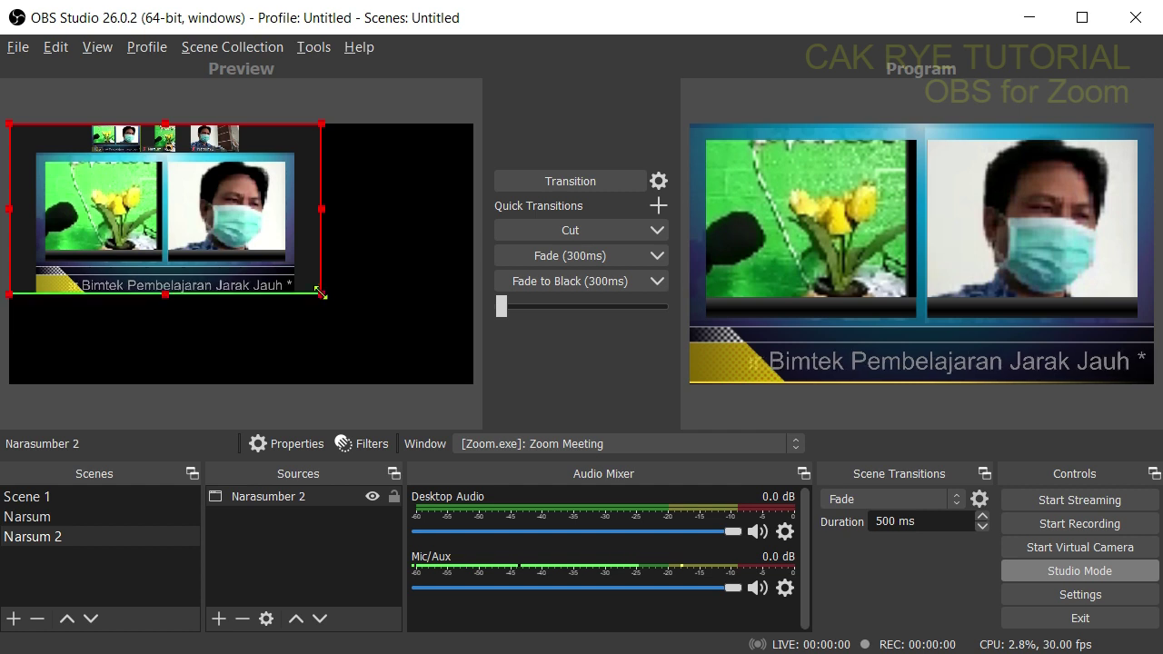
{"action": "left_click_drag", "start_coordinate": [320, 293], "coordinate": [244, 135]}
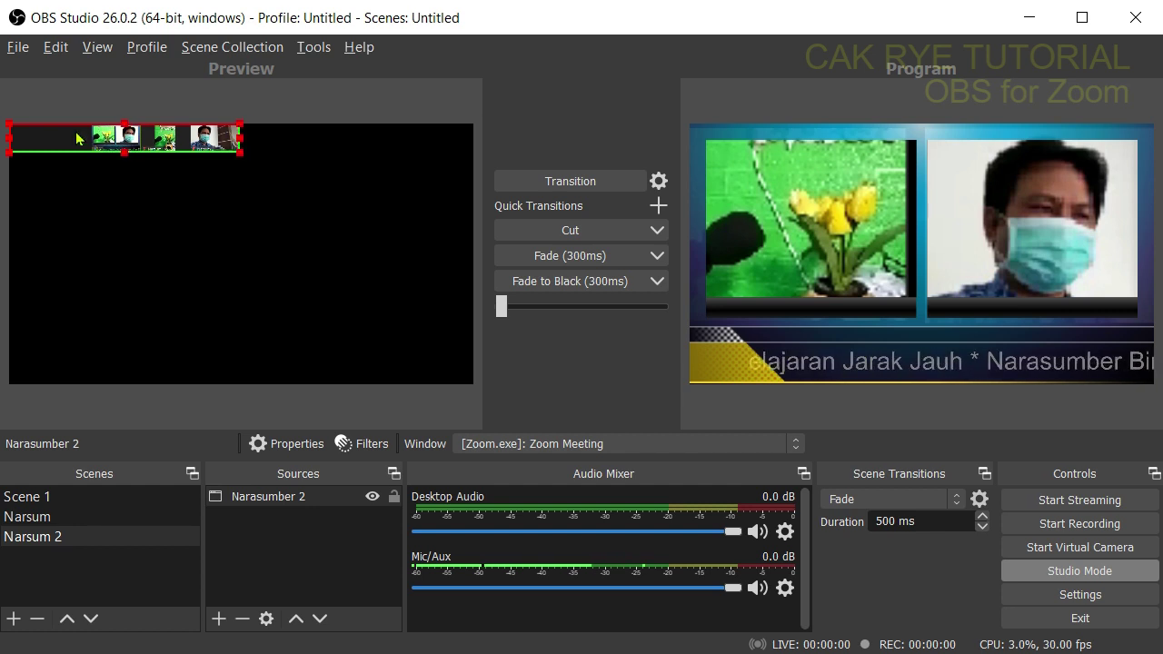
{"action": "left_click_drag", "start_coordinate": [10, 135], "coordinate": [185, 145]}
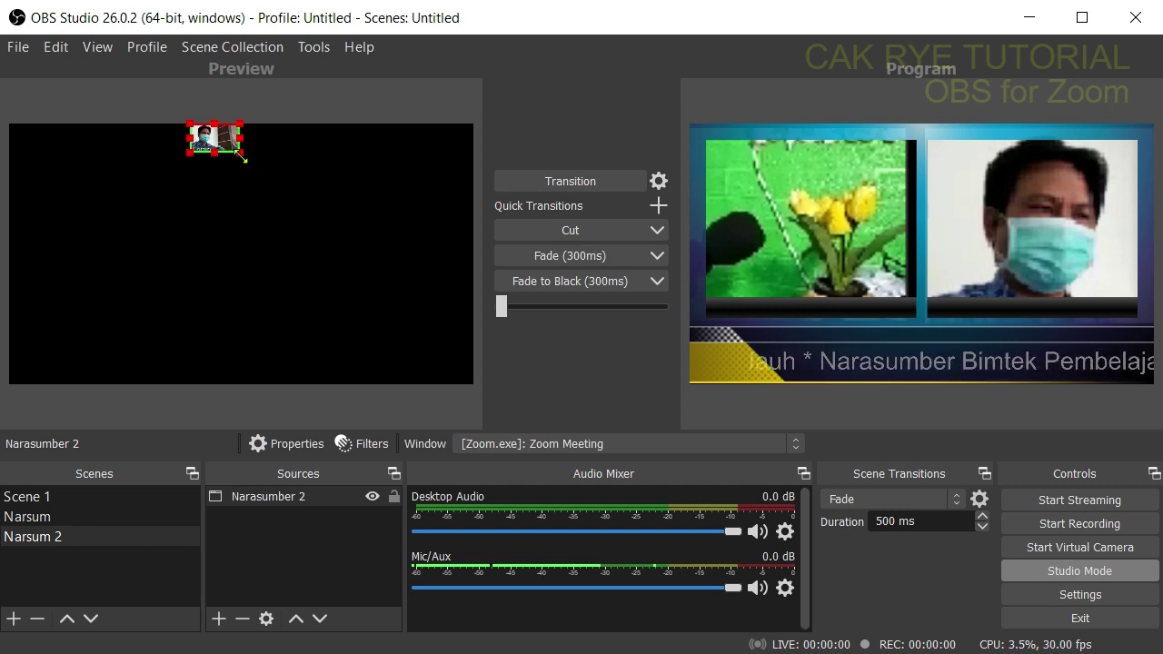
- Enlarge the cropped thumbnail from the canvas's left edge and trim its edges to remove the name label and dark borders
{"action": "left_click_drag", "start_coordinate": [241, 156], "coordinate": [338, 270]}
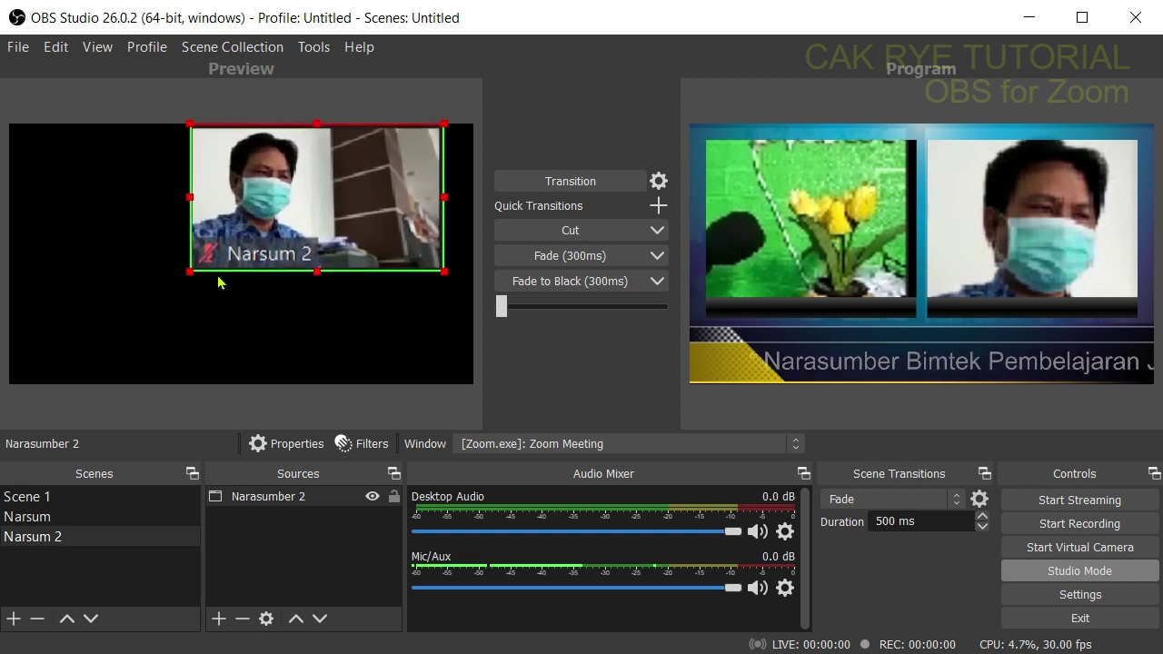
{"action": "left_click_drag", "start_coordinate": [189, 271], "coordinate": [9, 376]}
{"action": "left_click_drag", "start_coordinate": [445, 251], "coordinate": [231, 254]}
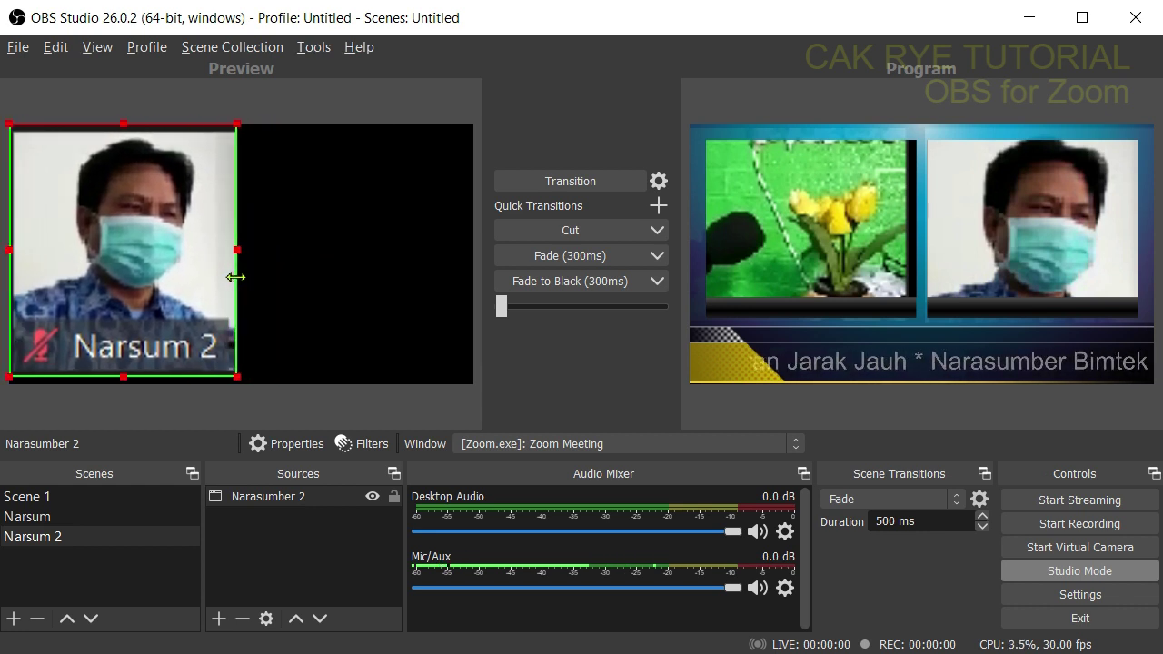
{"action": "left_click_drag", "start_coordinate": [120, 377], "coordinate": [134, 320]}
{"action": "left_click_drag", "start_coordinate": [10, 227], "coordinate": [16, 228]}
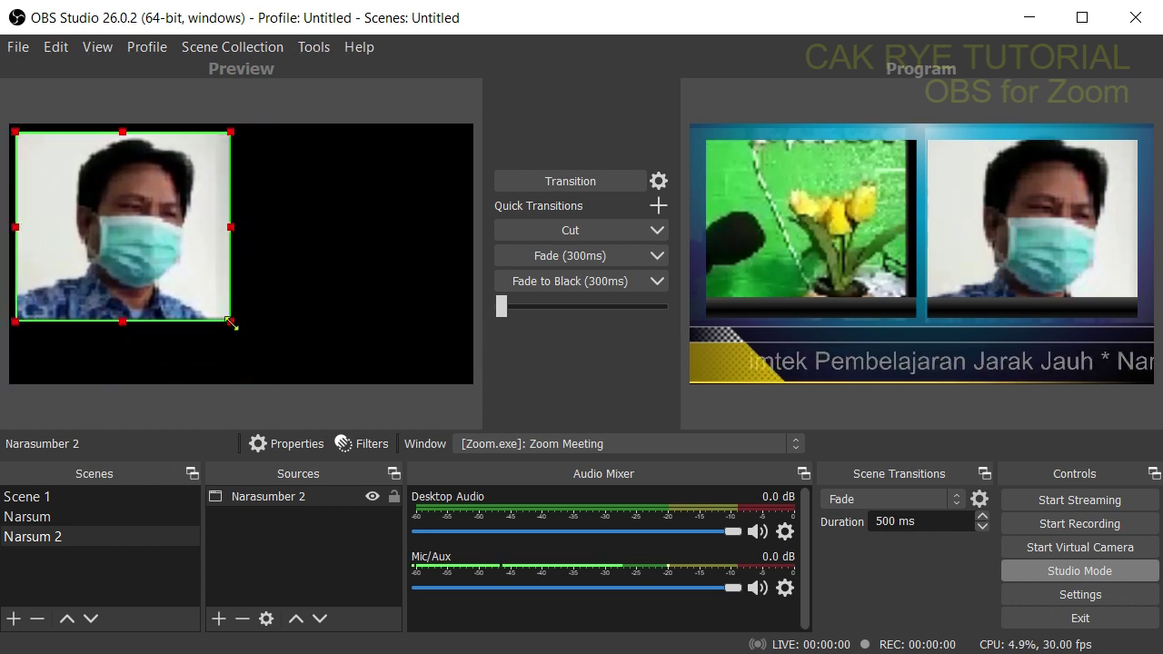
- Scale the Narasumber 2 capture up and widen its visible area so that it fills the whole canvas
{"action": "left_click_drag", "start_coordinate": [232, 322], "coordinate": [302, 383]}
{"action": "left_click_drag", "start_coordinate": [158, 132], "coordinate": [158, 123]}
{"action": "left_click_drag", "start_coordinate": [17, 254], "coordinate": [10, 254]}
{"action": "left_click_drag", "start_coordinate": [310, 255], "coordinate": [474, 255]}
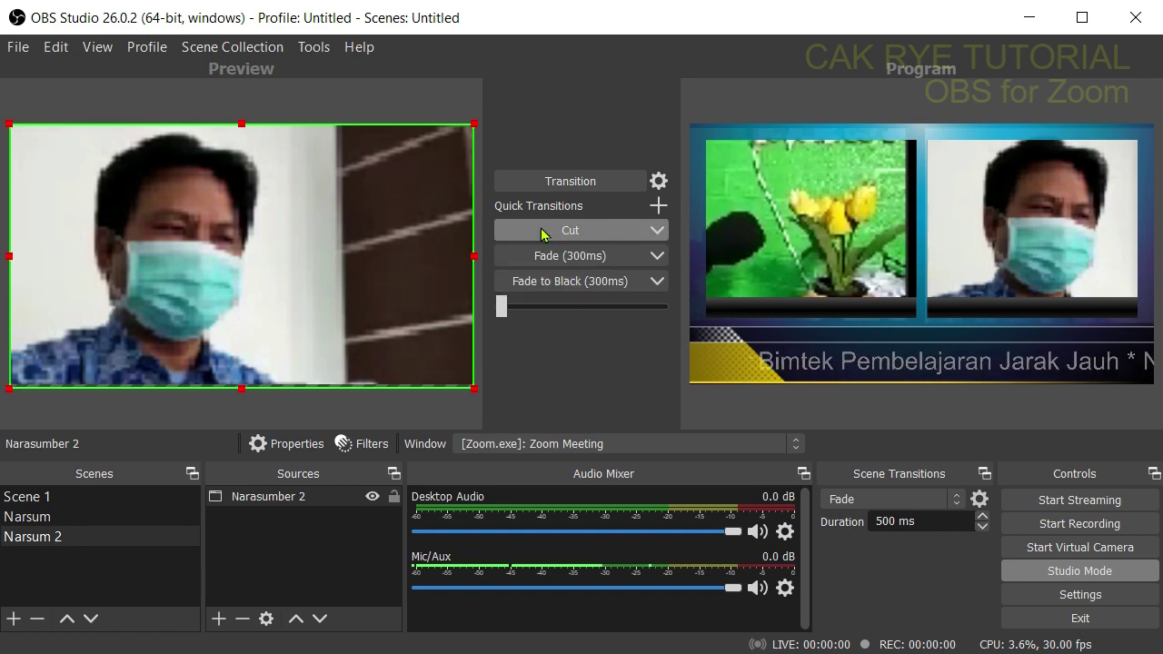
- Transition the Narsum 2 scene to the program output and switch to Zoom to view it
{"action": "left_click", "coordinate": [571, 180]}
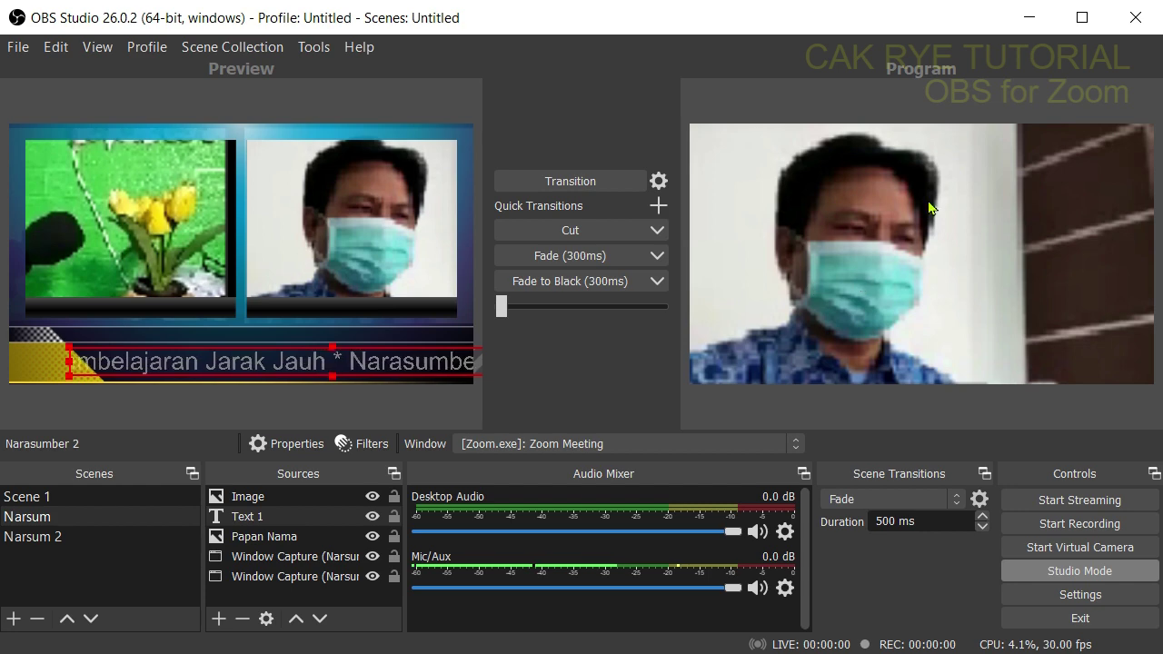
{"action": "left_click", "coordinate": [1029, 20]}
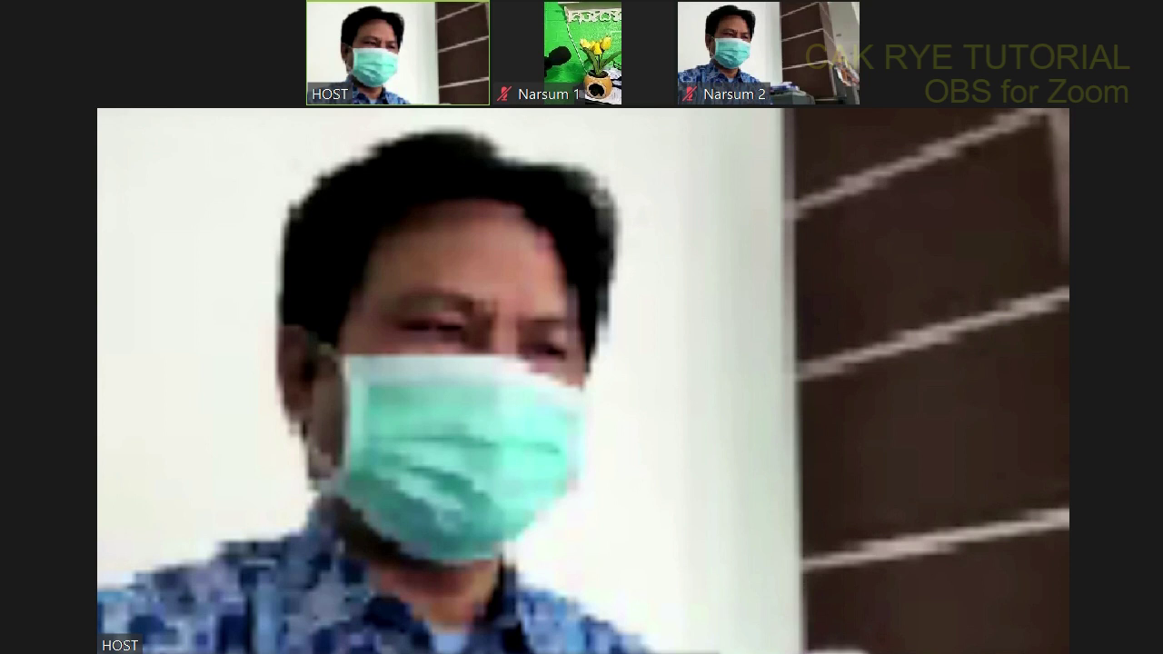
{"action": "mouse_move", "coordinate": [1018, 270]}
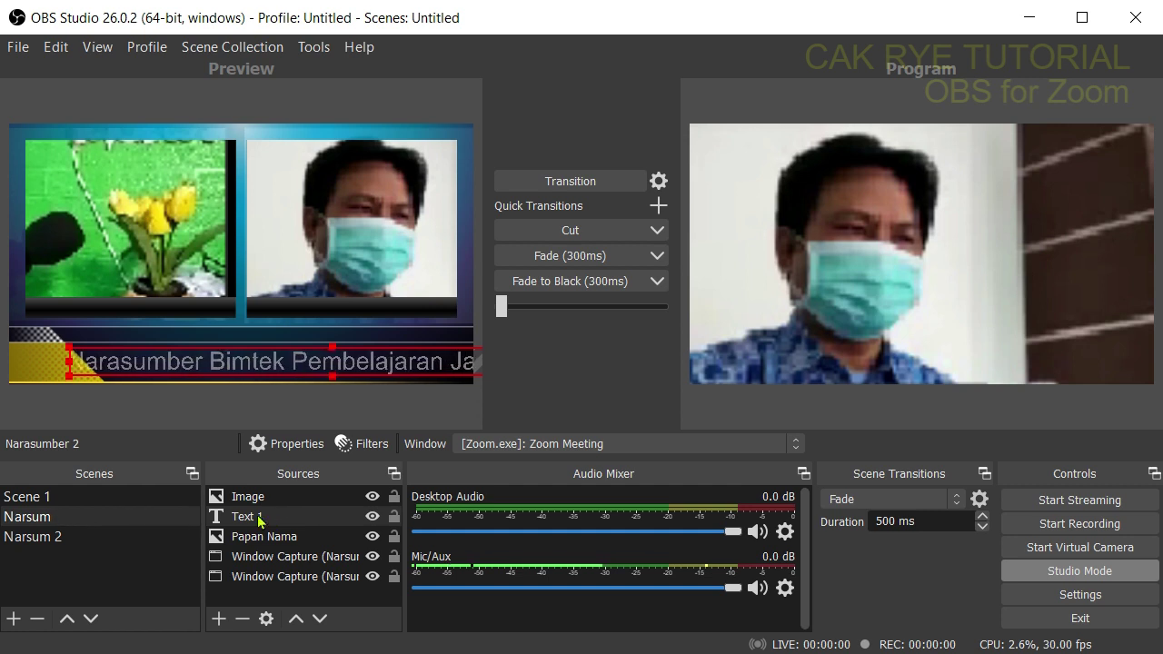
- Add a text source reading "Narasumber 2" to the Narsum 2 scene and shrink it into the canvas's lower-left corner
{"action": "left_click", "coordinate": [53, 540]}
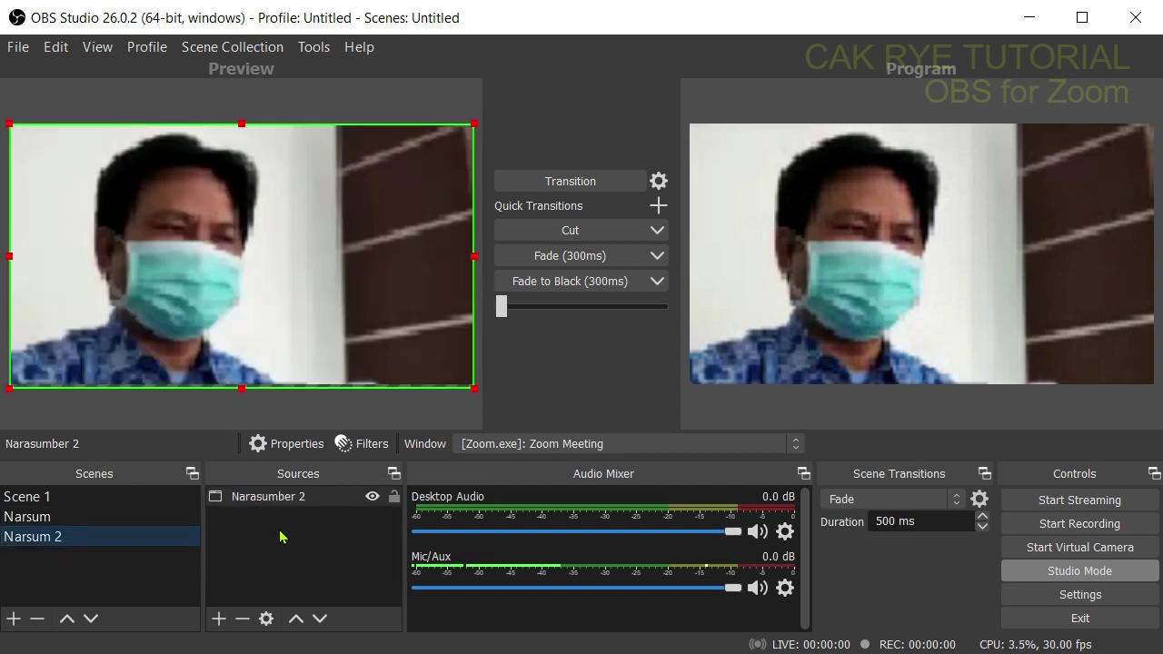
{"action": "left_click", "coordinate": [220, 620]}
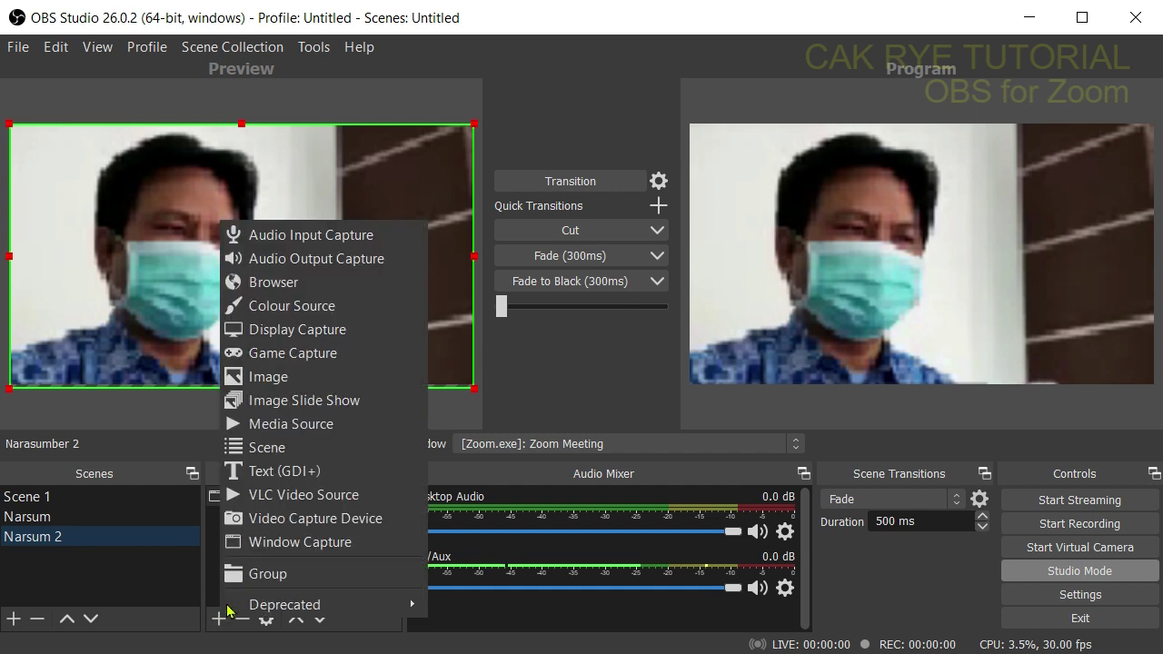
{"action": "left_click", "coordinate": [292, 472]}
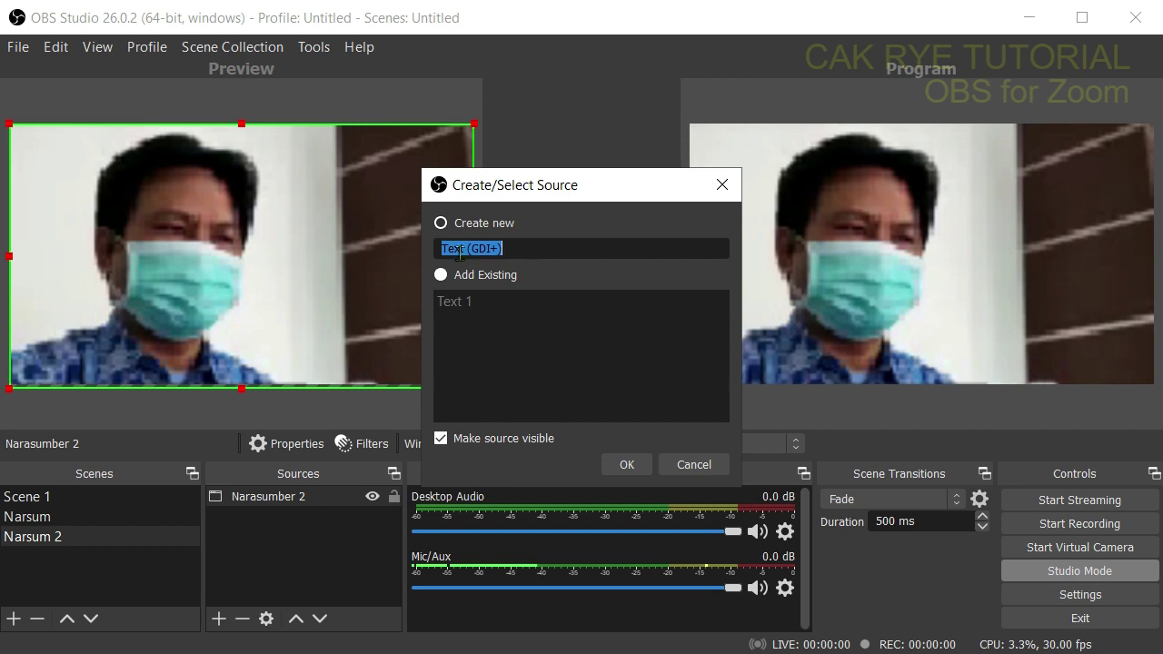
{"action": "left_click", "coordinate": [627, 464]}
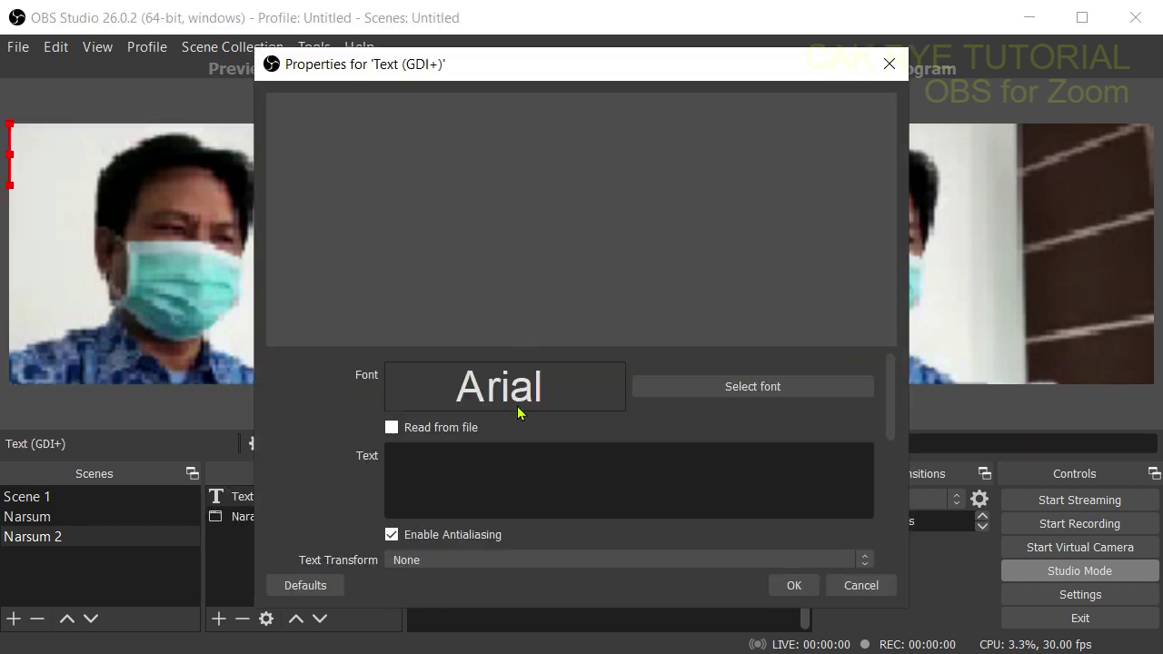
{"action": "left_click", "coordinate": [473, 476]}
{"action": "type", "text": "N"}
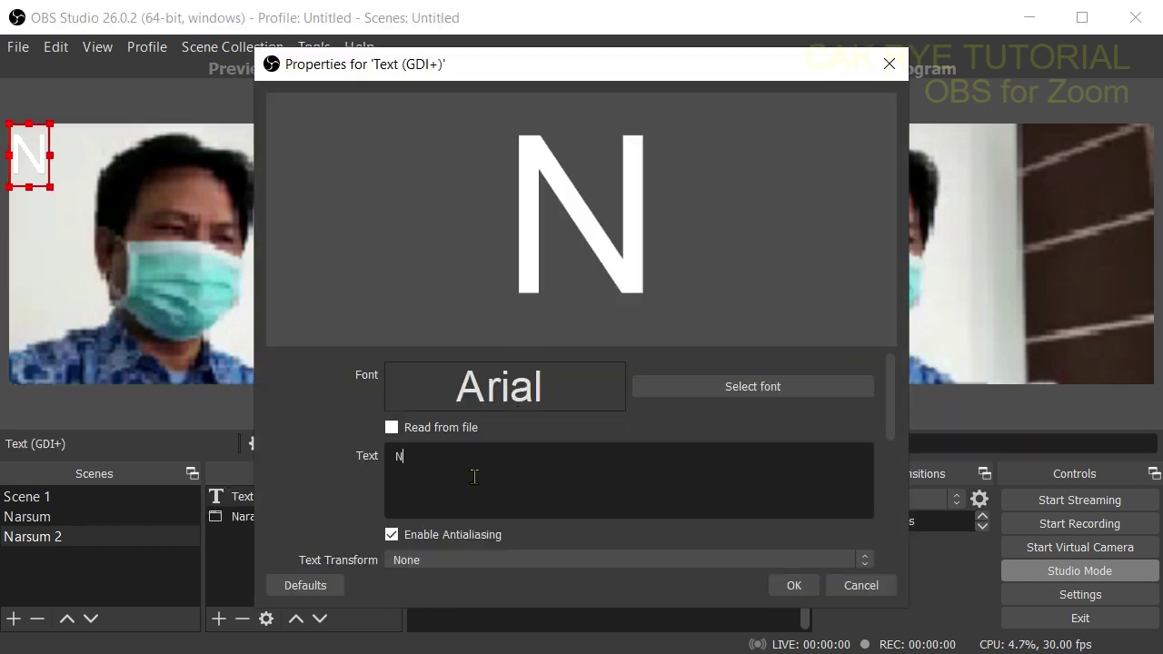
{"action": "type", "text": "arasumber 2"}
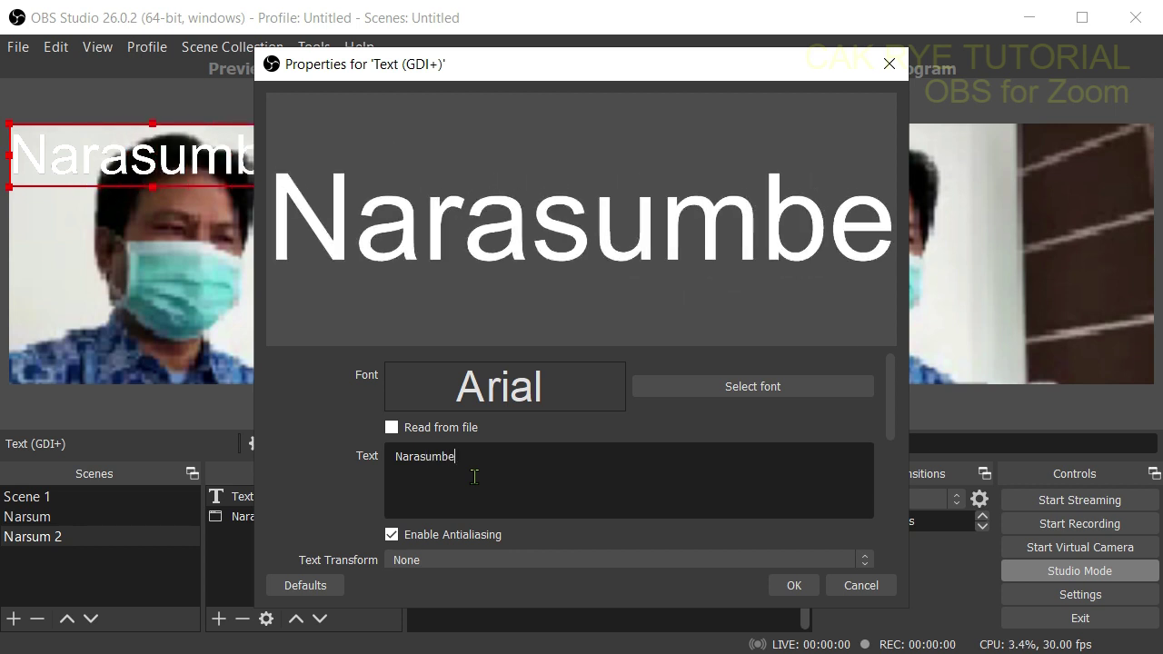
{"action": "left_click", "coordinate": [797, 588]}
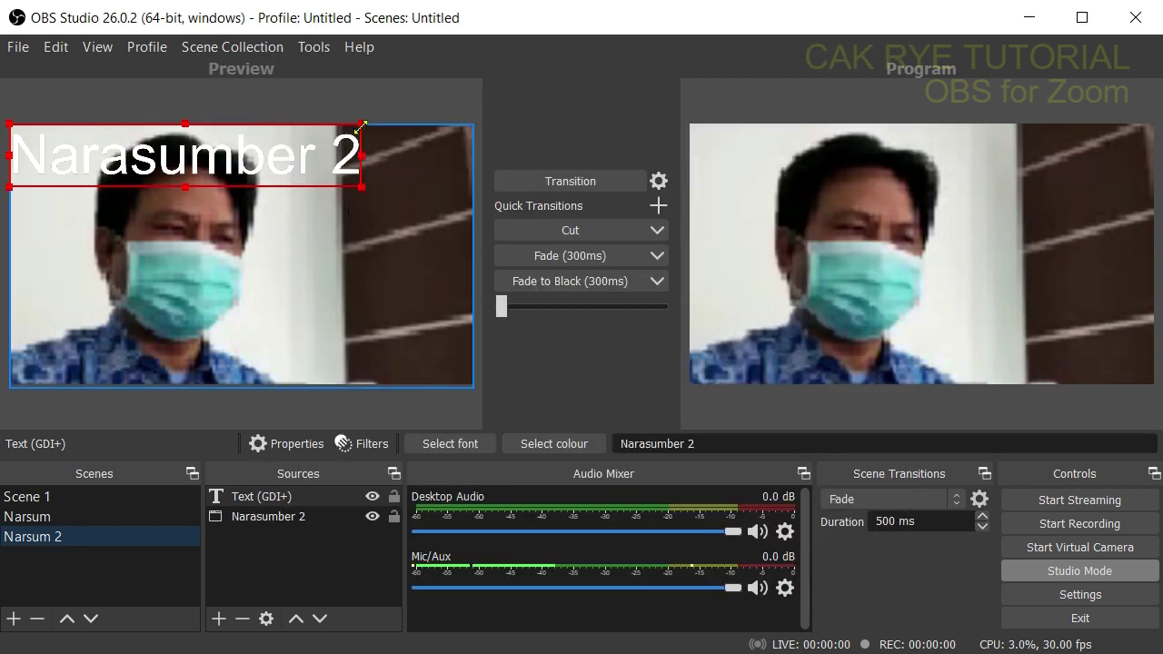
{"action": "left_click_drag", "start_coordinate": [361, 126], "coordinate": [171, 372]}
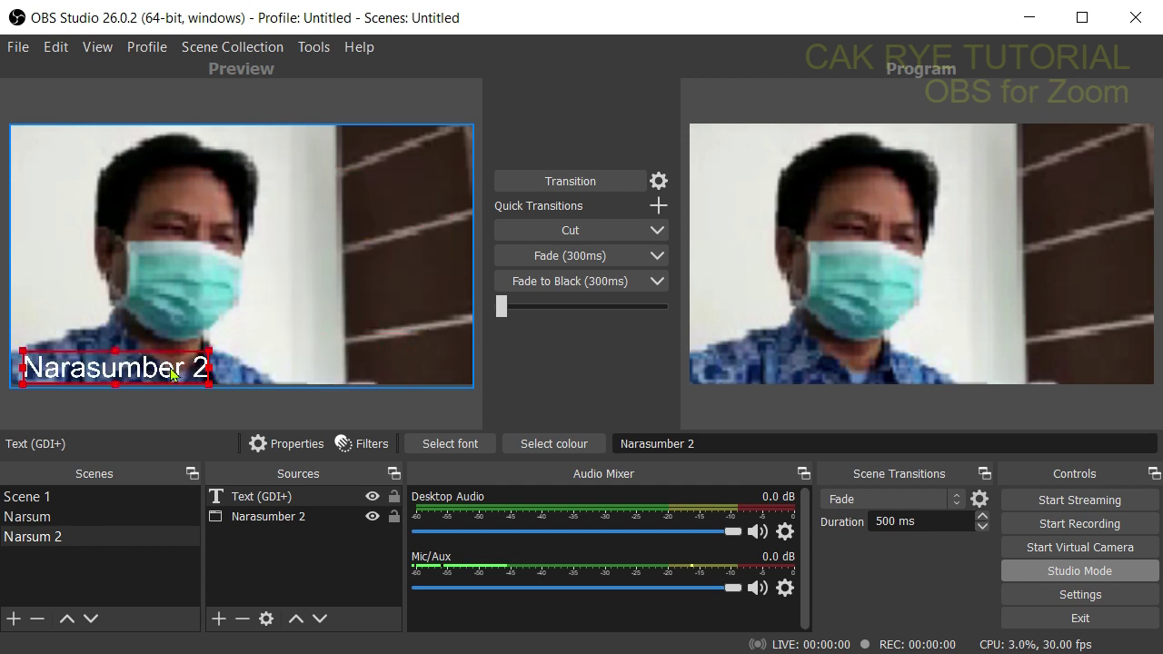
- Colour the "Narasumber 2" caption yellow (#ffff00) and enlarge it slightly on the canvas
{"action": "double_click", "coordinate": [278, 498]}
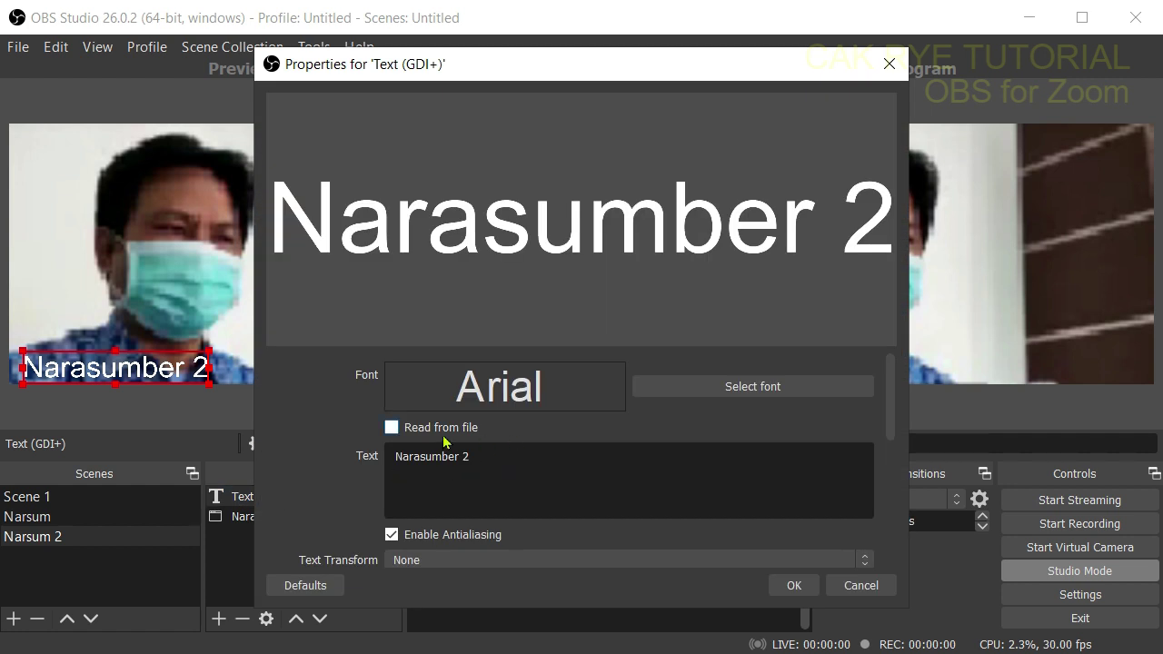
{"action": "scroll", "coordinate": [486, 506], "scroll_direction": "down", "scroll_amount": 3}
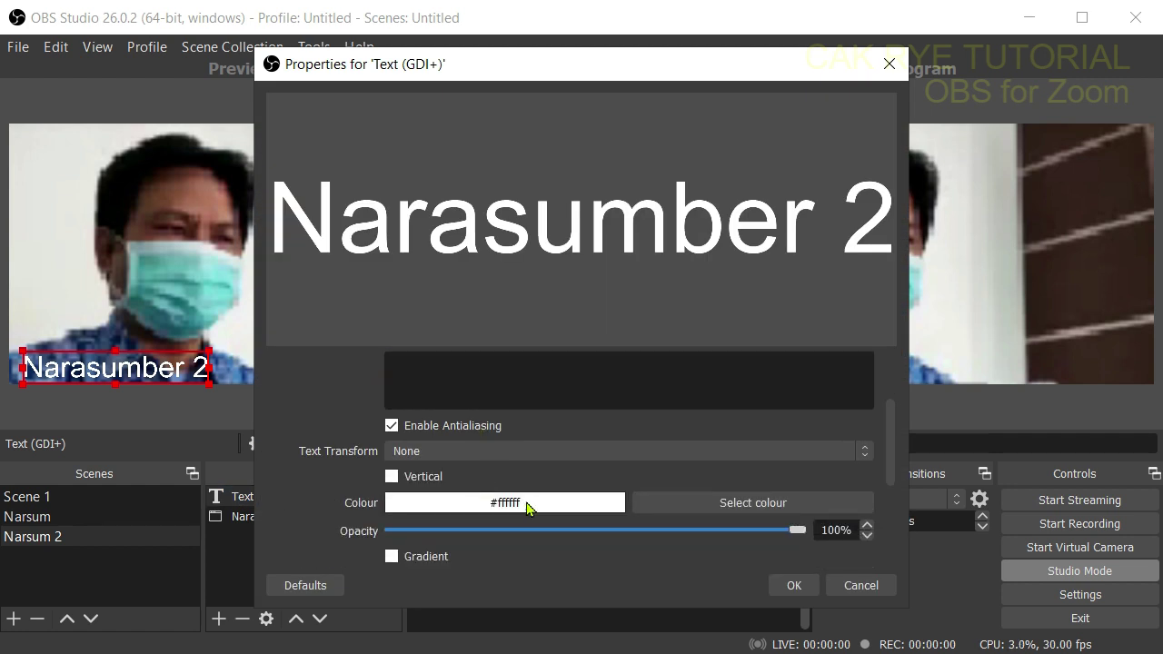
{"action": "left_click", "coordinate": [754, 499]}
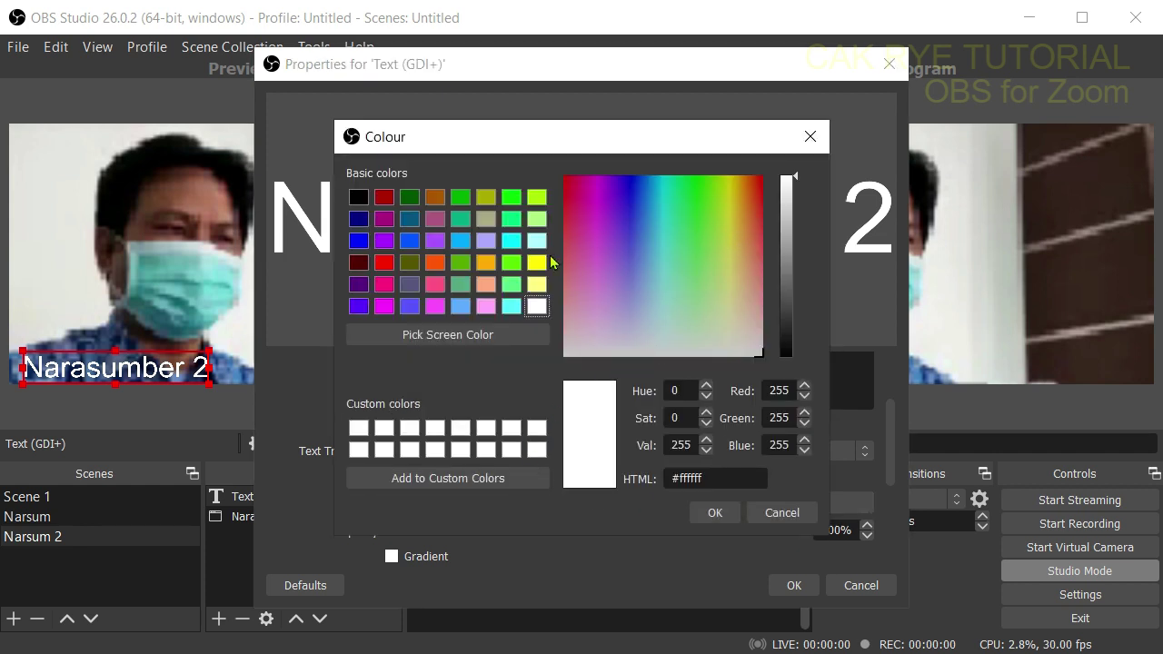
{"action": "left_click", "coordinate": [537, 262]}
{"action": "left_click", "coordinate": [713, 512]}
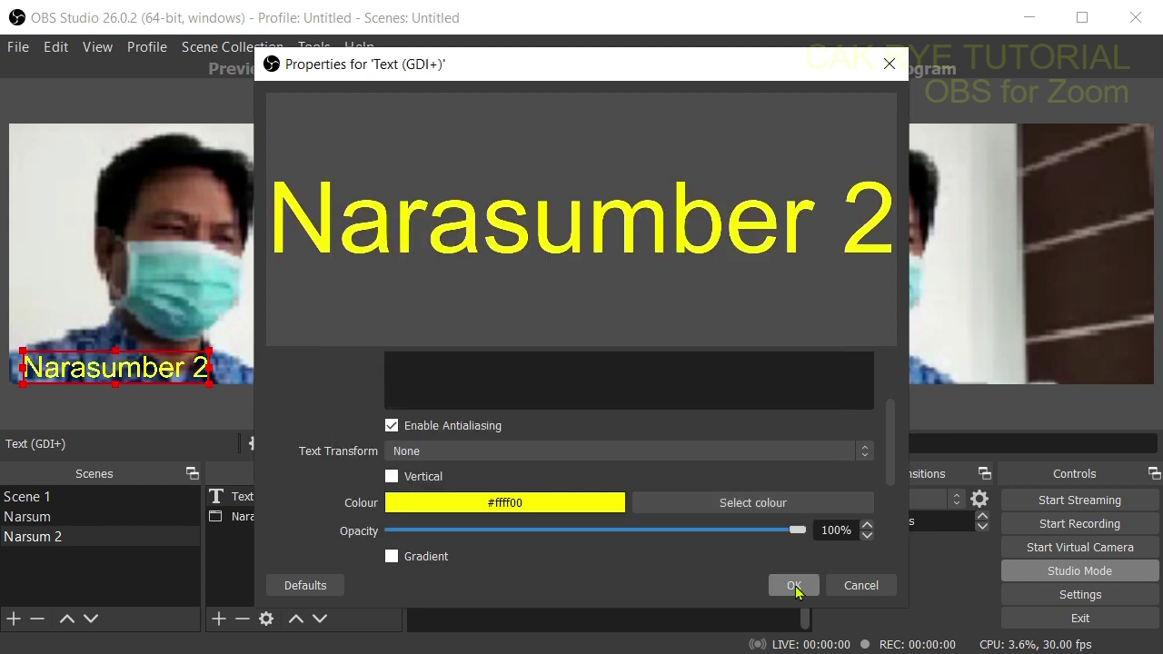
{"action": "left_click", "coordinate": [792, 585]}
{"action": "left_click_drag", "start_coordinate": [210, 366], "coordinate": [223, 366]}
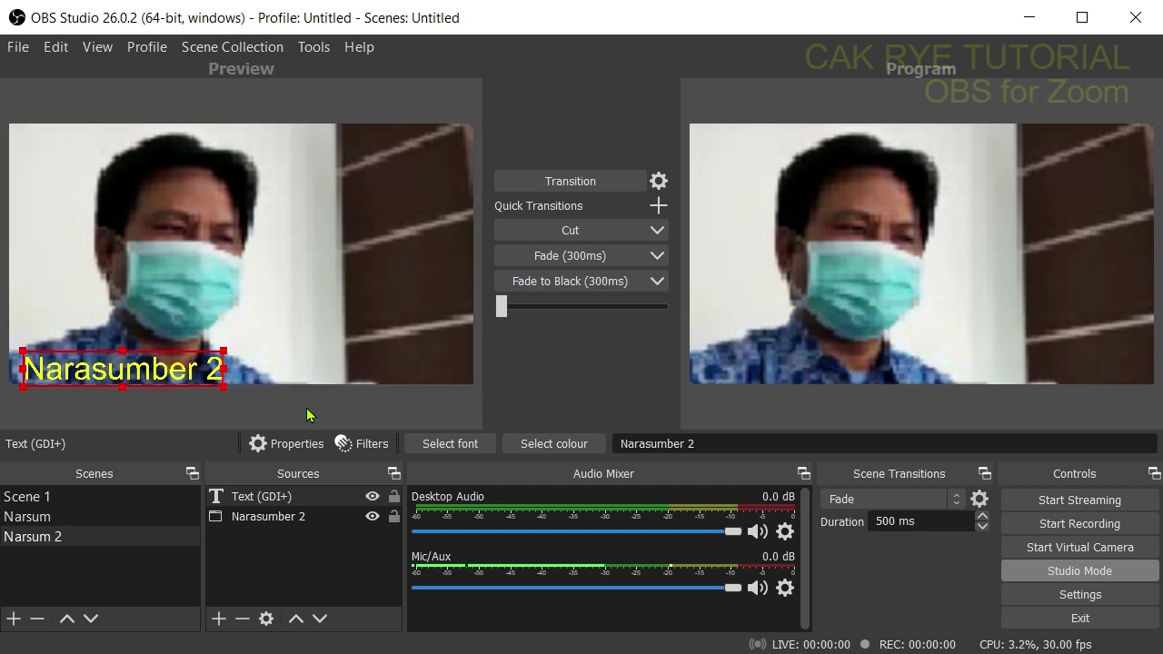
- Add a new image source with Logo LPMP Jatim.png from the Pictures folder and enlarge it in the canvas's upper-right corner
{"action": "left_click", "coordinate": [242, 551]}
{"action": "left_click", "coordinate": [220, 621]}
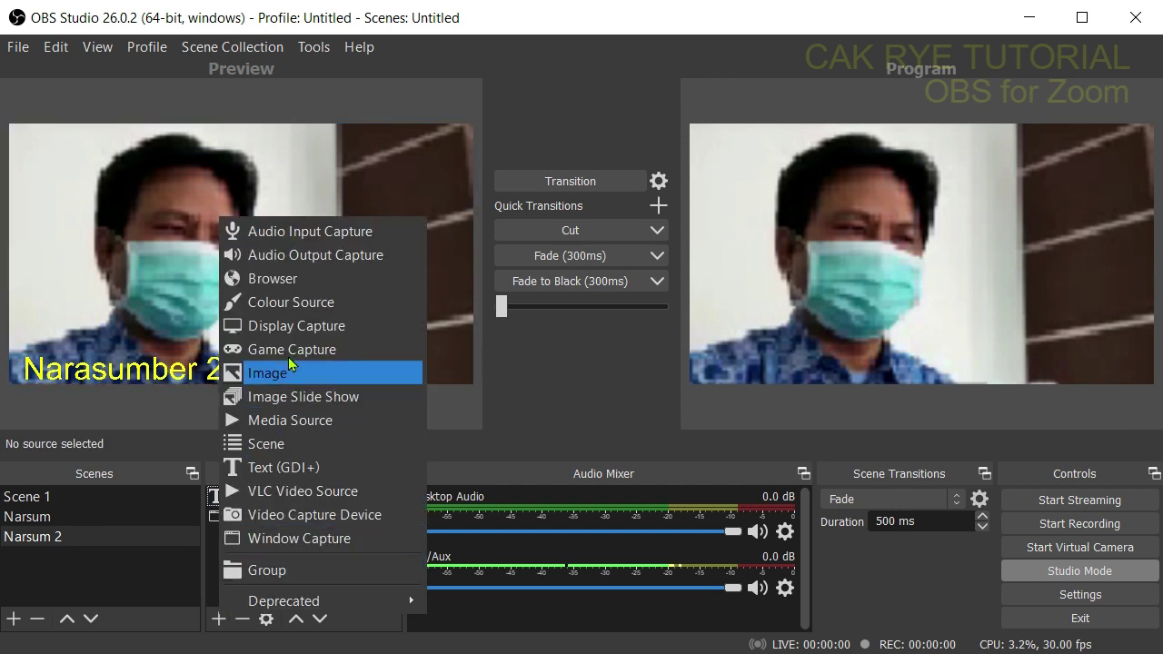
{"action": "left_click", "coordinate": [287, 379]}
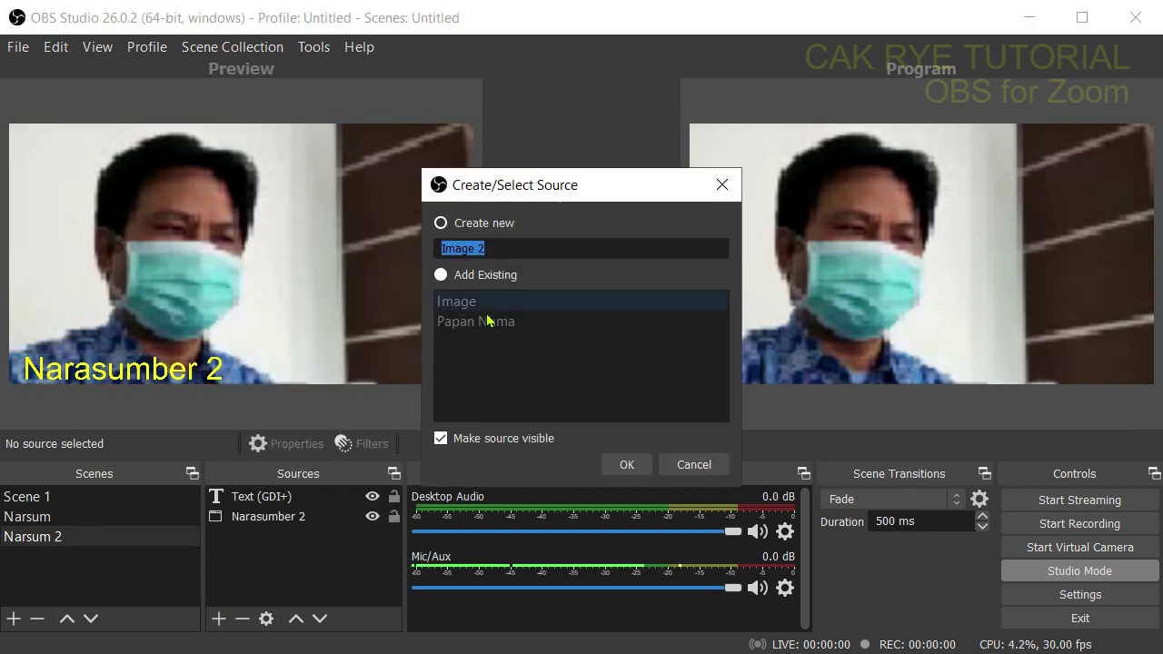
{"action": "left_click", "coordinate": [626, 465]}
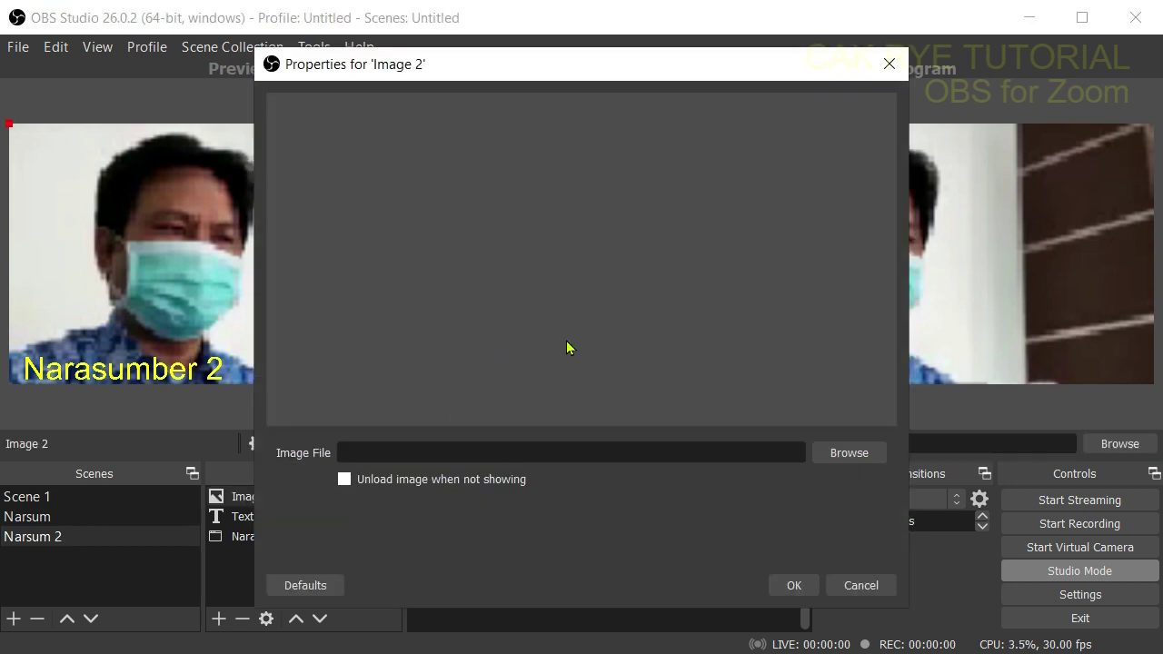
{"action": "left_click", "coordinate": [849, 452]}
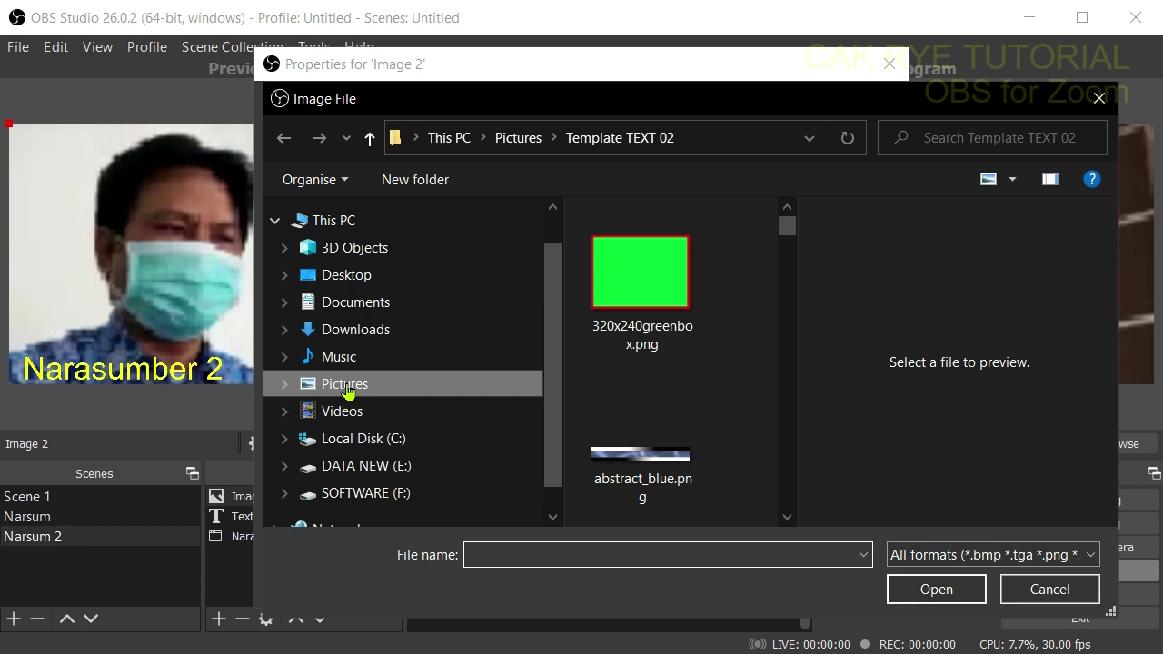
{"action": "left_click", "coordinate": [346, 385]}
{"action": "scroll", "coordinate": [681, 372], "scroll_direction": "down", "scroll_amount": 10}
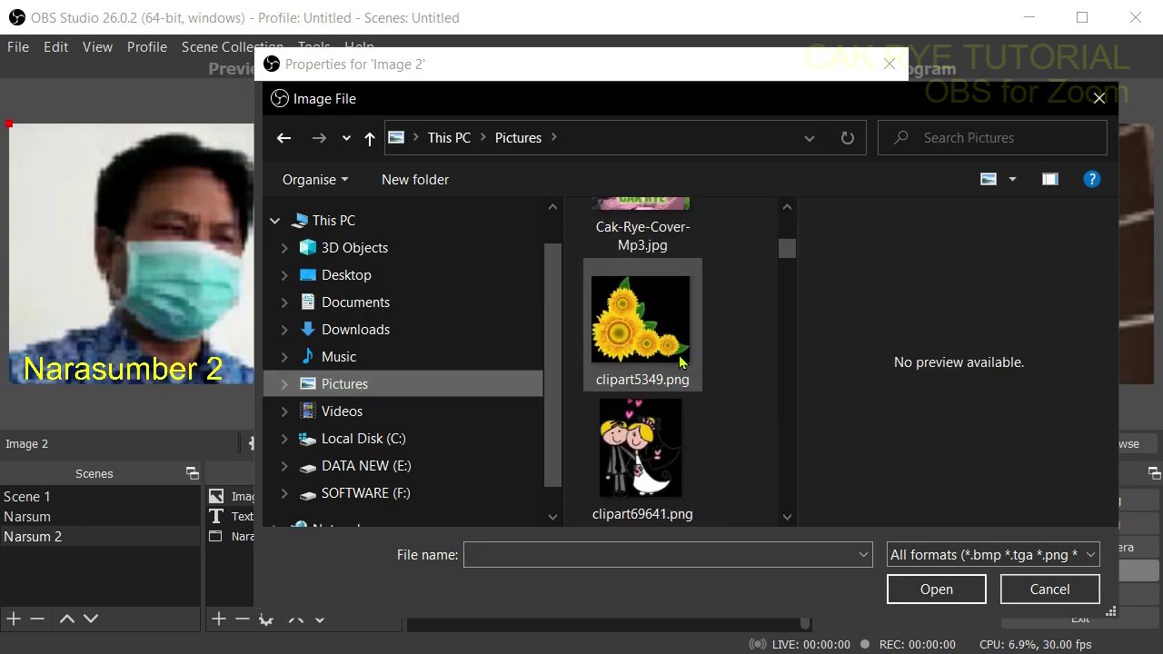
{"action": "scroll", "coordinate": [681, 361], "scroll_direction": "down", "scroll_amount": 12}
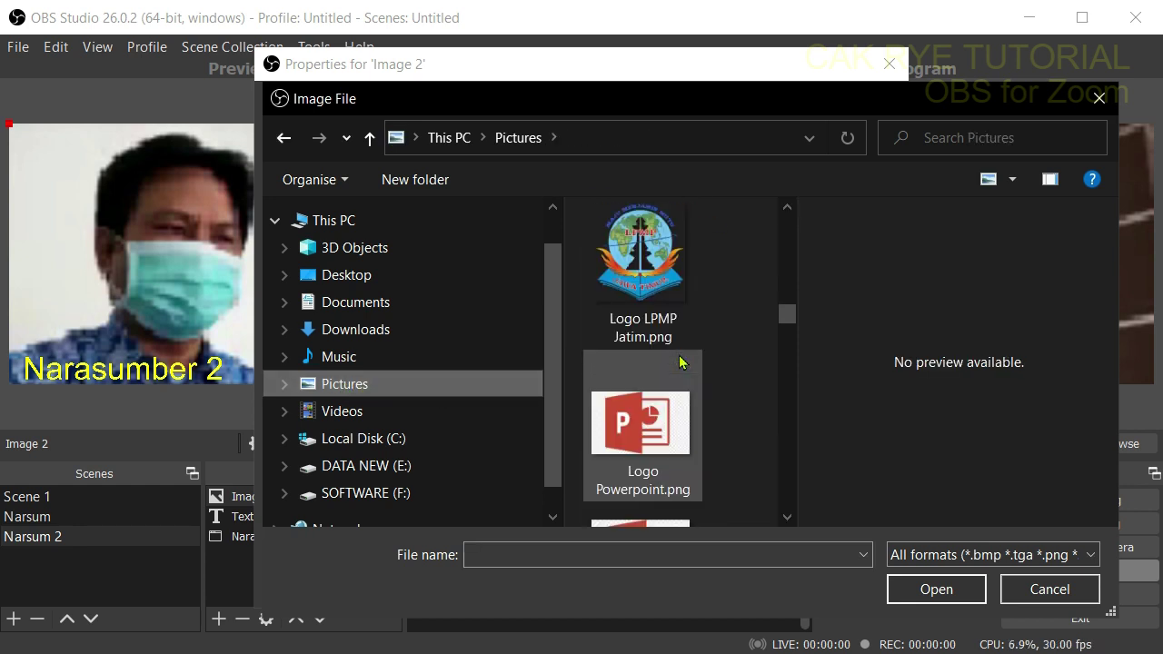
{"action": "left_click", "coordinate": [675, 334]}
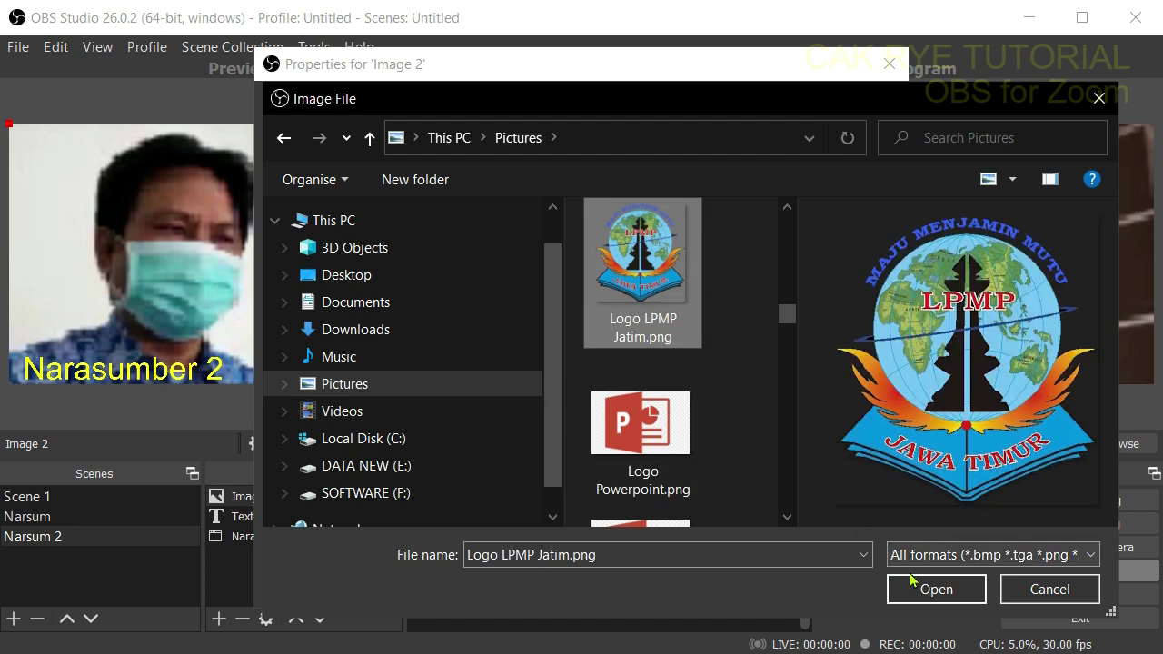
{"action": "left_click", "coordinate": [935, 590]}
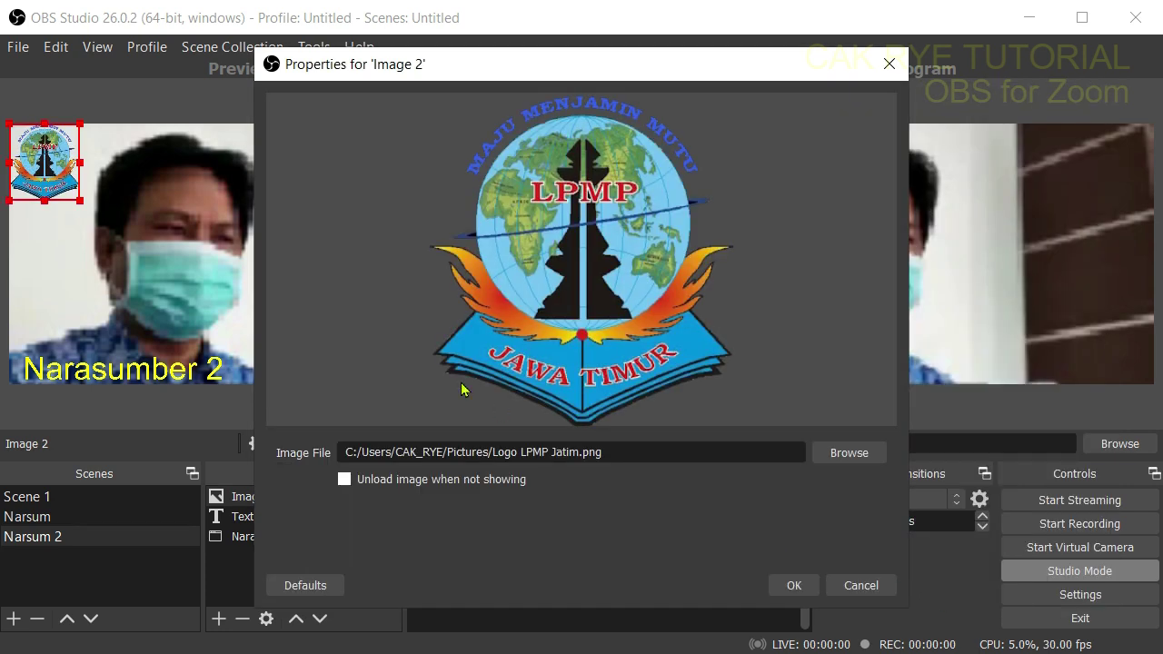
{"action": "left_click", "coordinate": [799, 588]}
{"action": "left_click_drag", "start_coordinate": [57, 173], "coordinate": [353, 237]}
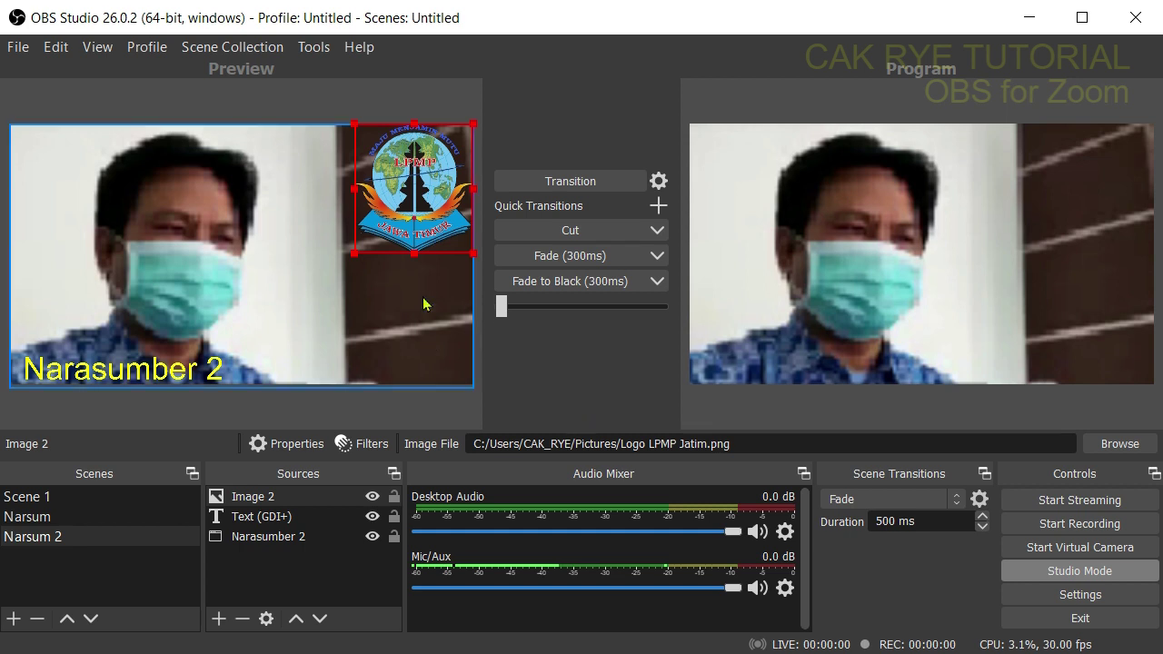
- Transition the captioned Narsum 2 scene with the logo to the program output and switch to Zoom to check it
{"action": "left_click", "coordinate": [575, 183]}
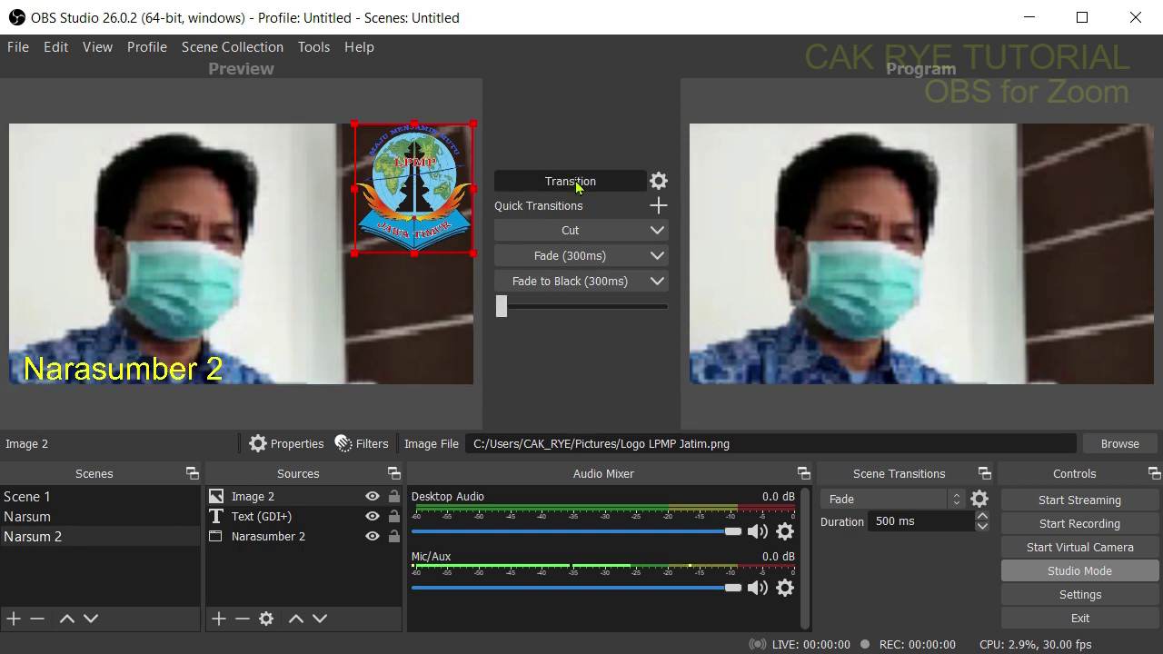
{"action": "left_click", "coordinate": [1033, 22]}
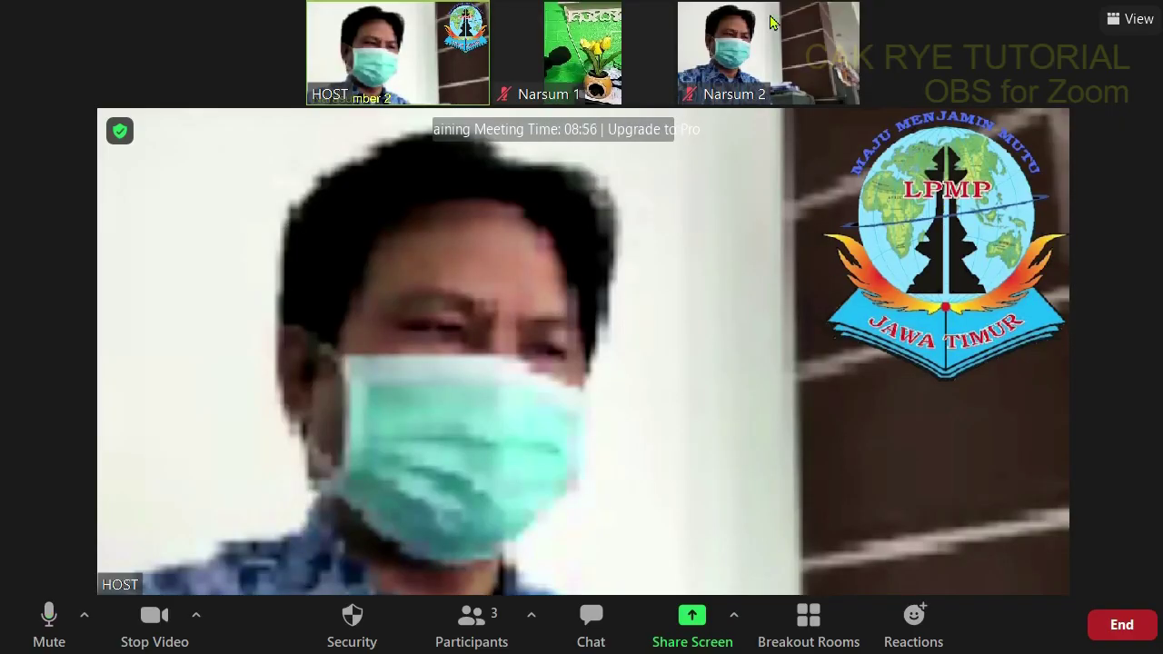
{"action": "mouse_move", "coordinate": [783, 73]}
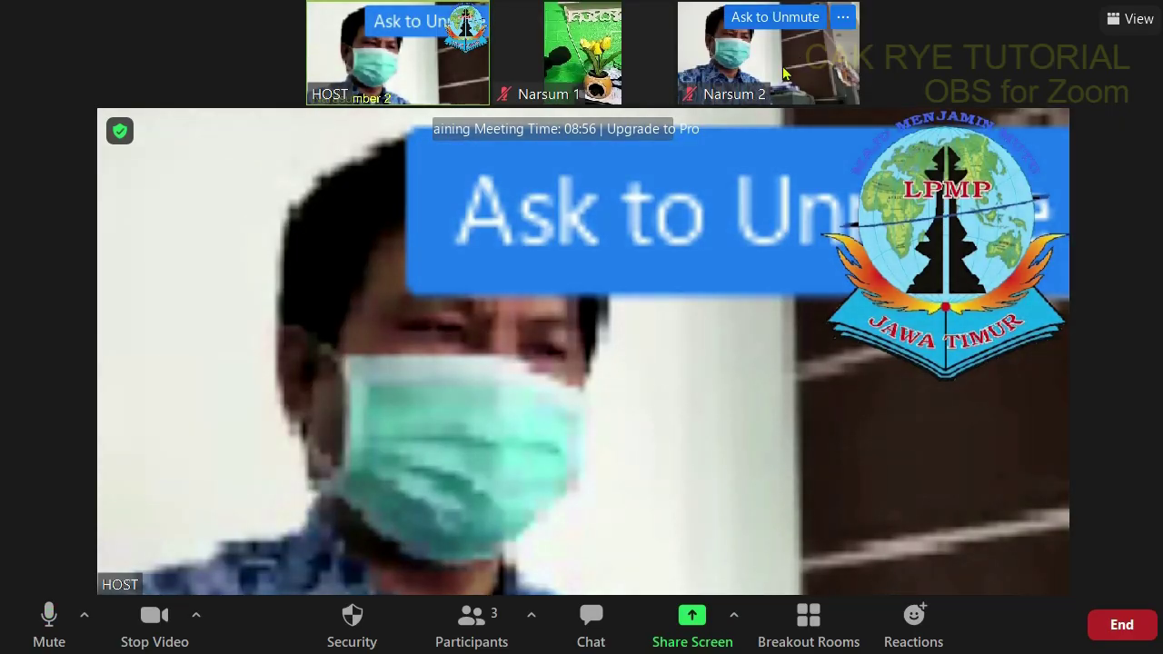